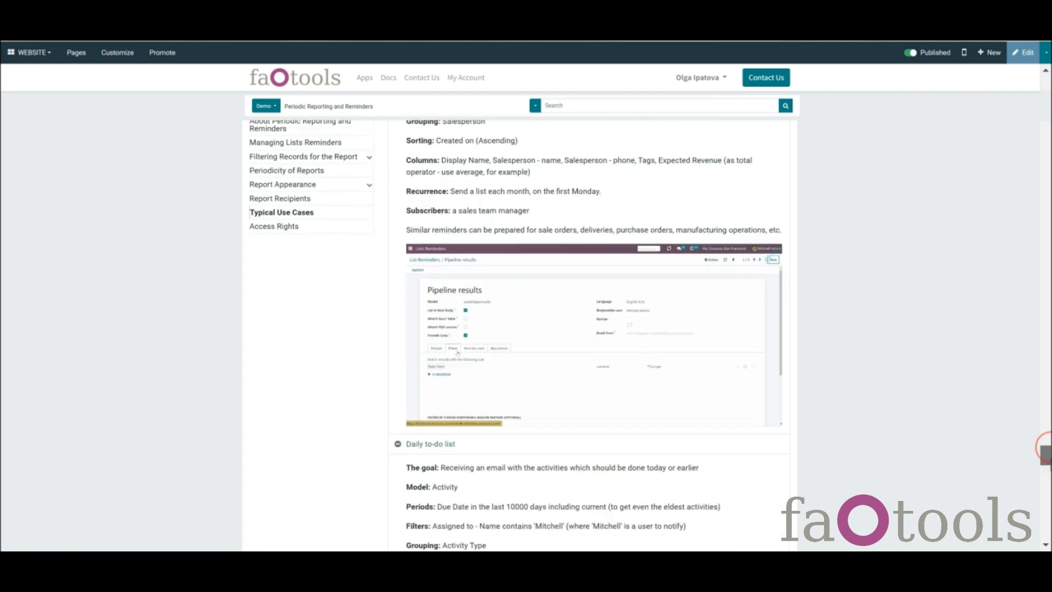
Review the typical use cases, and inspect the Sale Orders reminder's view columns, periods and filters.
scroll(1046, 447, "down", 5)
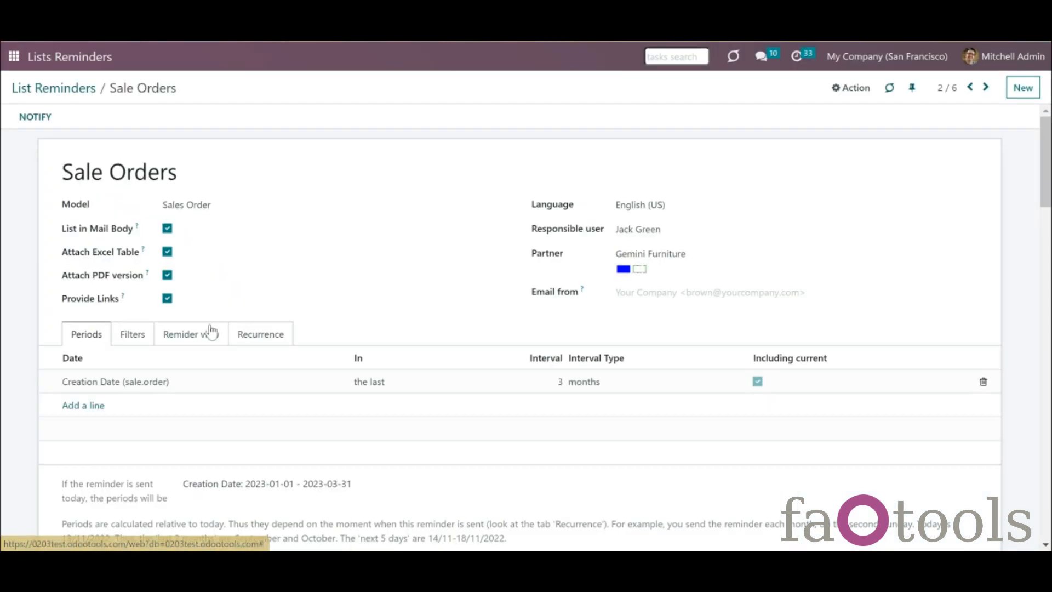
left_click(179, 340)
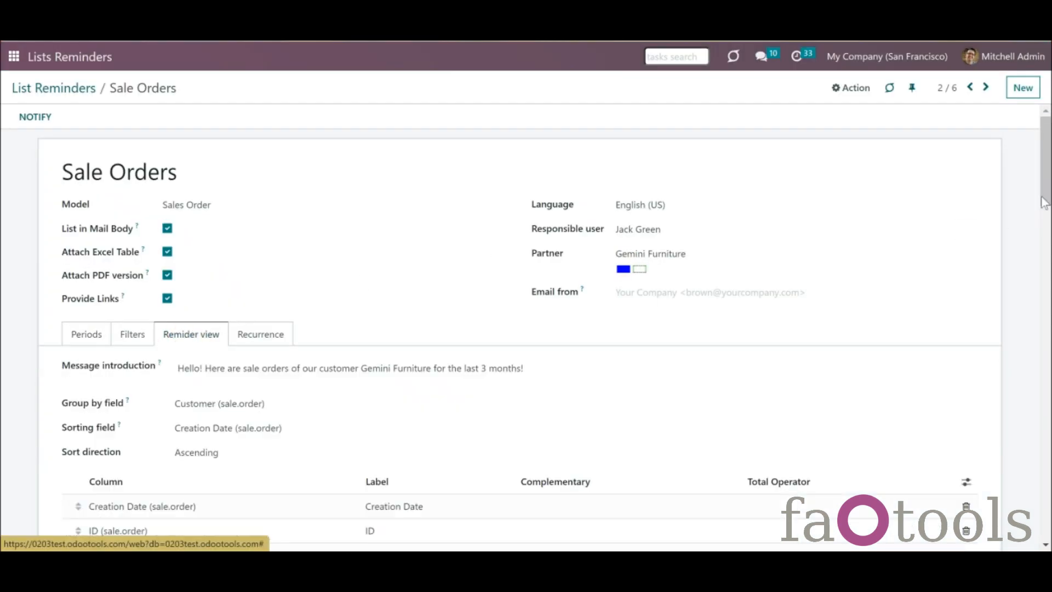
left_click_drag(1042, 180, 1041, 205)
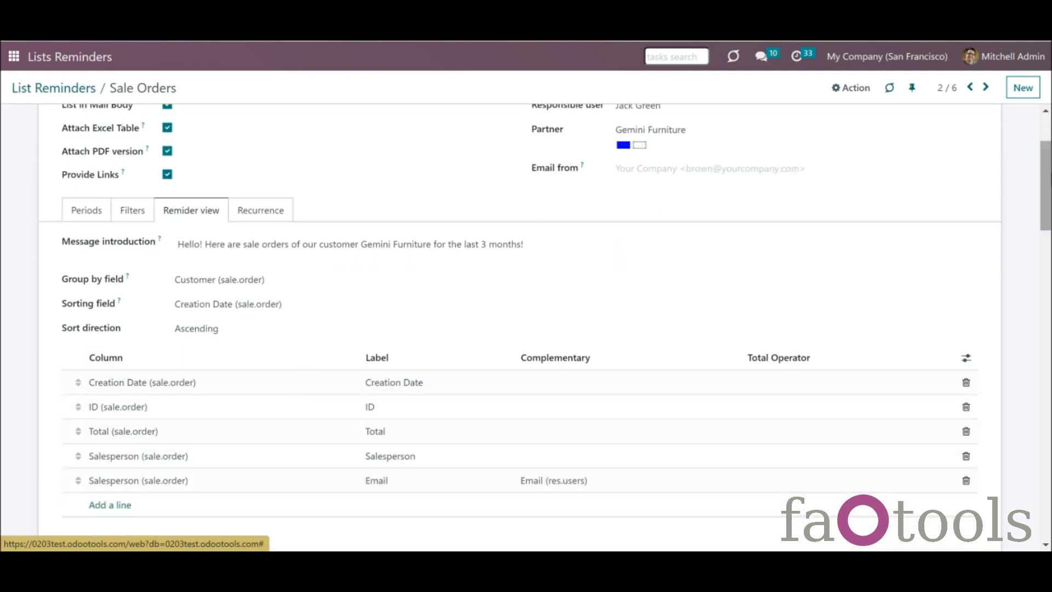
left_click_drag(1044, 204, 1045, 187)
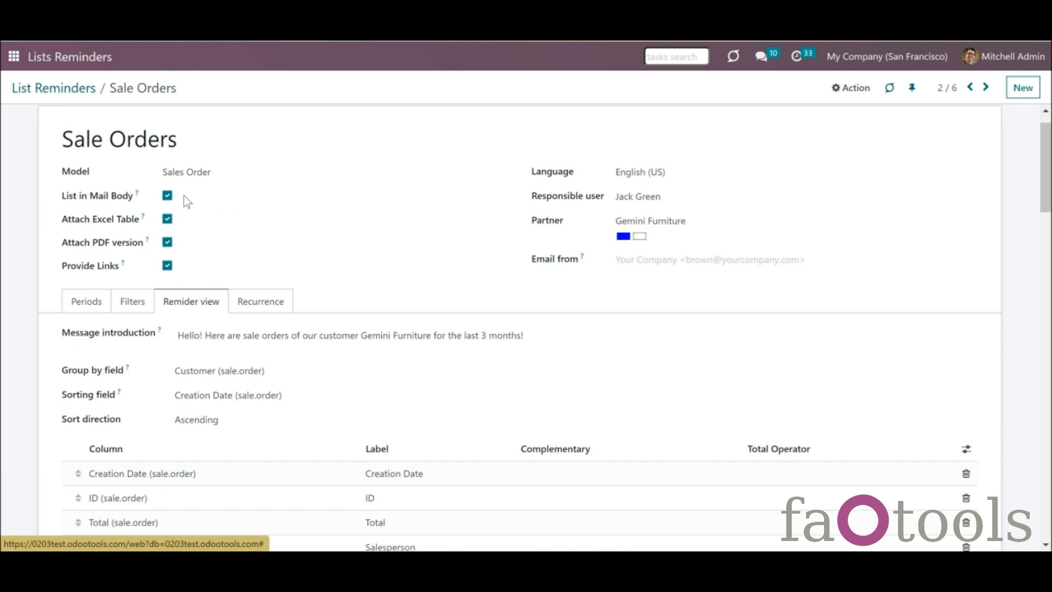
left_click(88, 305)
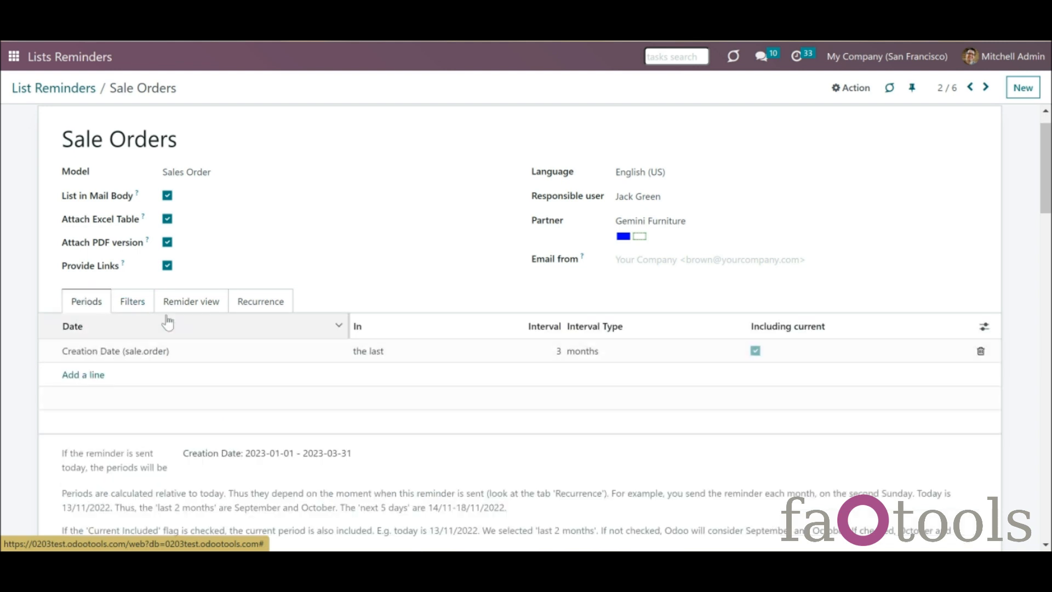
left_click(142, 309)
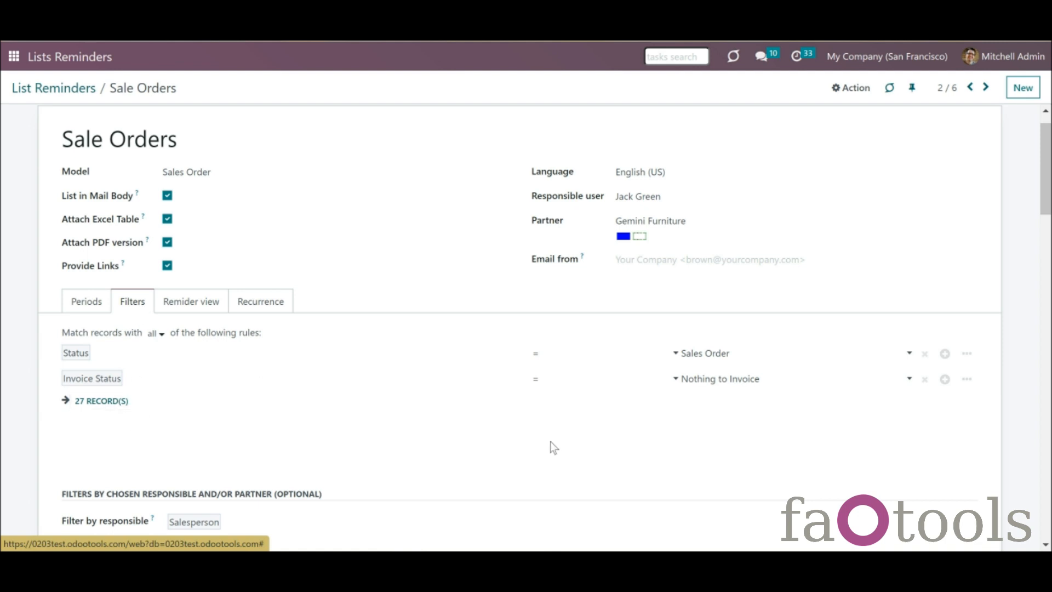
left_click_drag(1044, 175, 1043, 195)
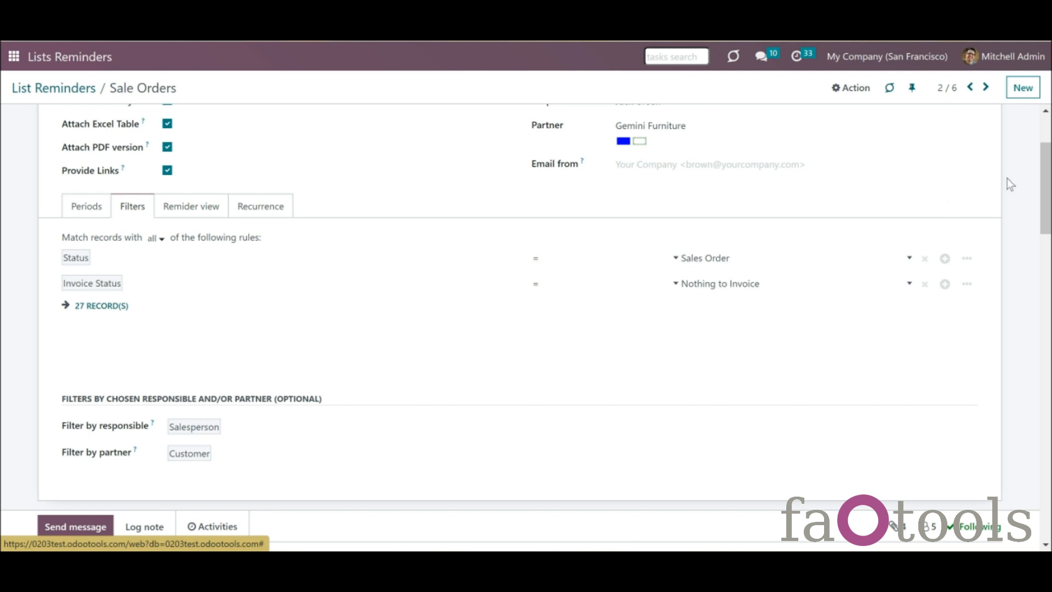
left_click(1044, 181)
left_click_drag(1044, 181, 1044, 165)
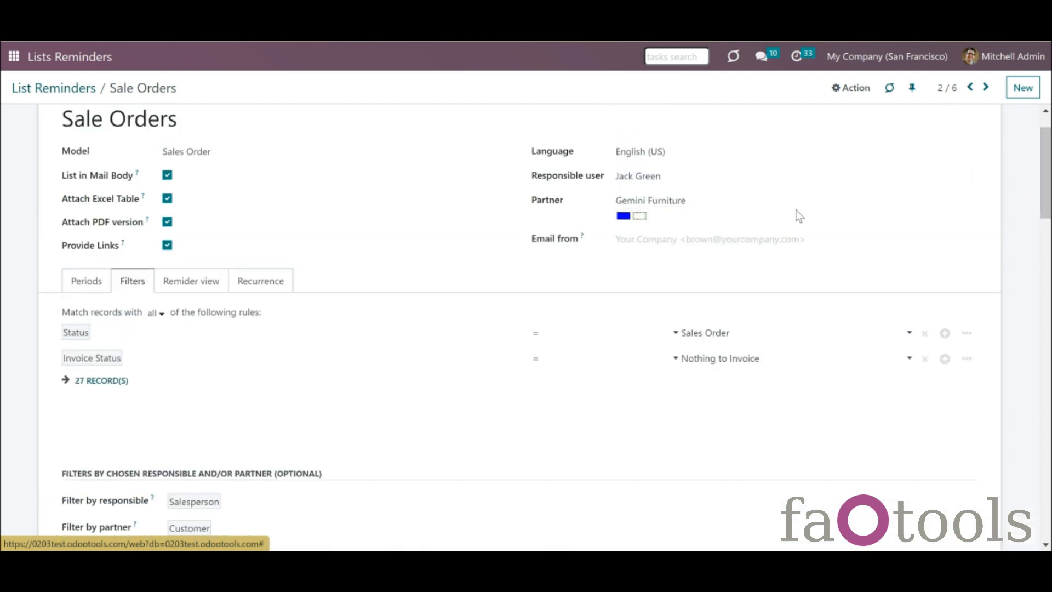
Inspect the Sale Orders reminder's view and recurrence settings, interval unit options, followers and sent messages.
left_click(222, 282)
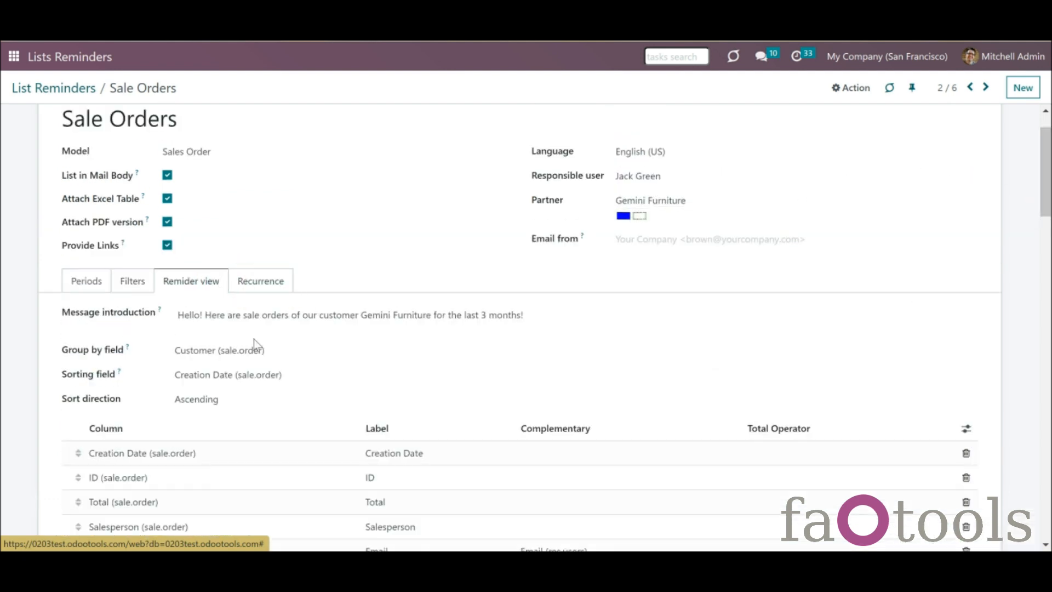
left_click(261, 286)
left_click(373, 317)
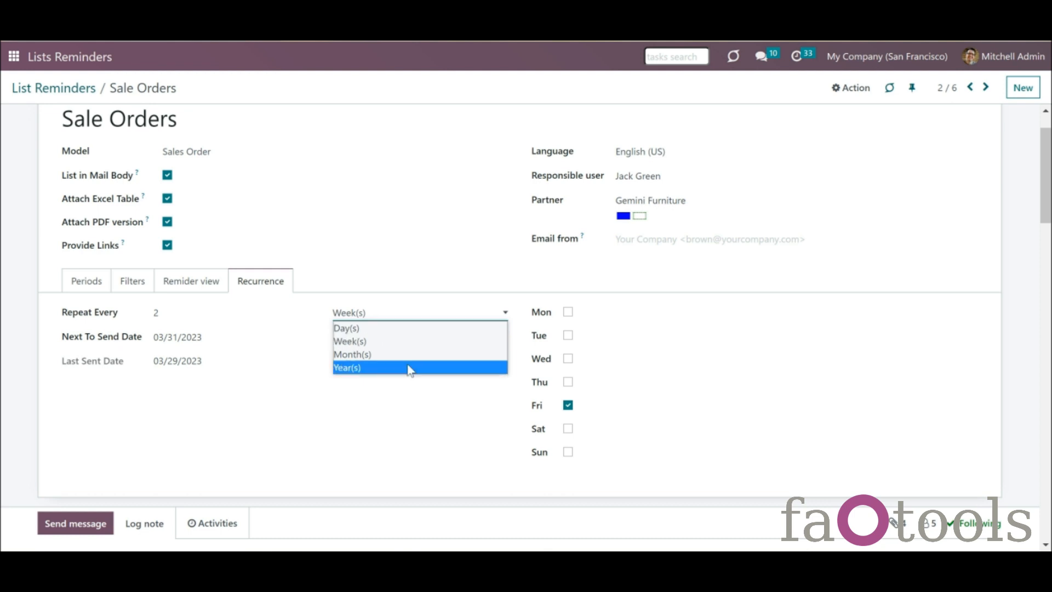
left_click(437, 384)
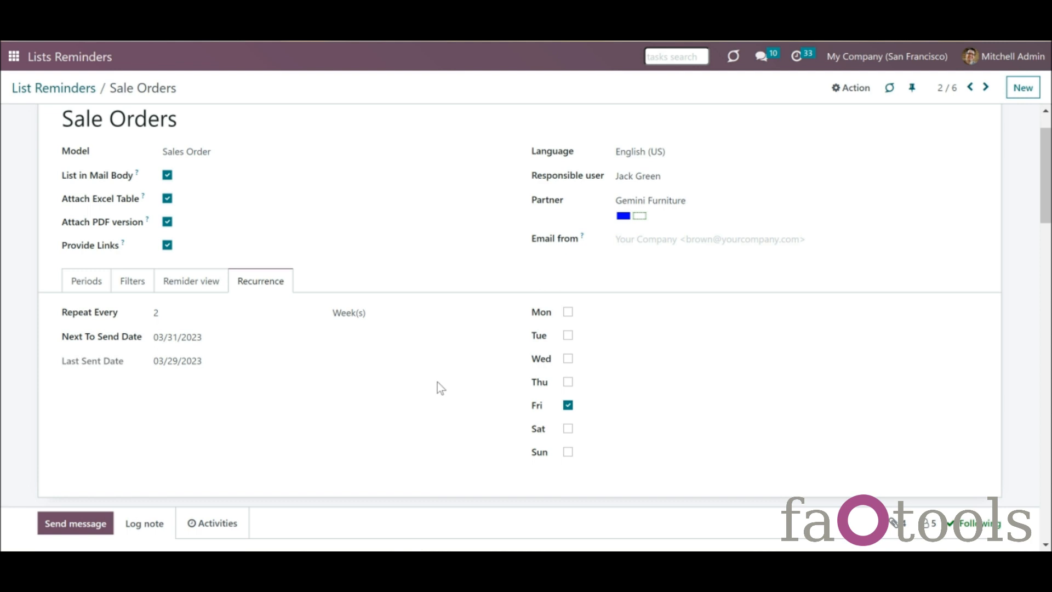
left_click_drag(1045, 163, 1045, 178)
left_click(928, 451)
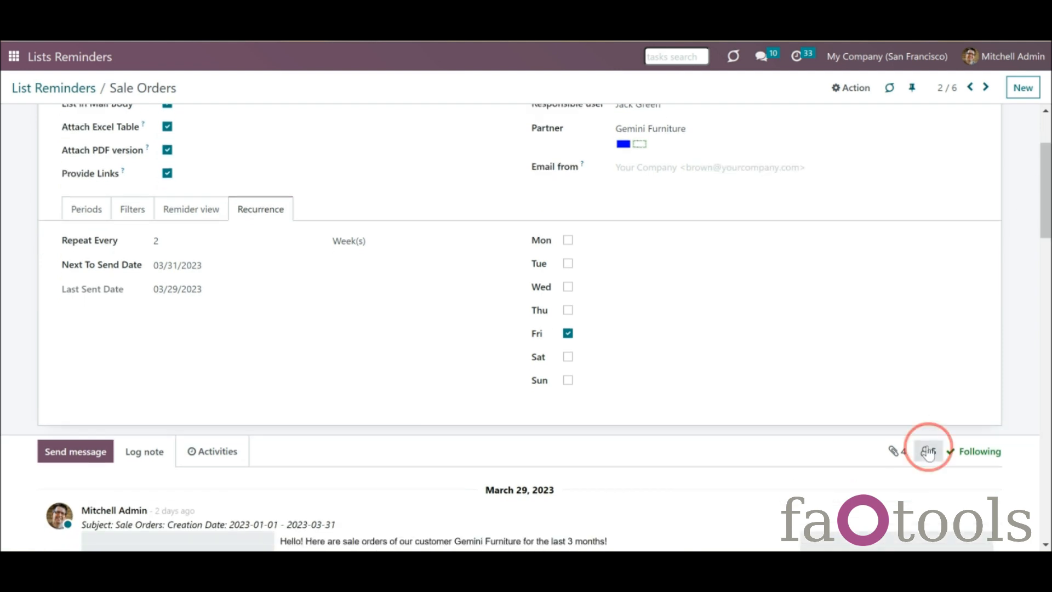
left_click_drag(1045, 171, 1045, 193)
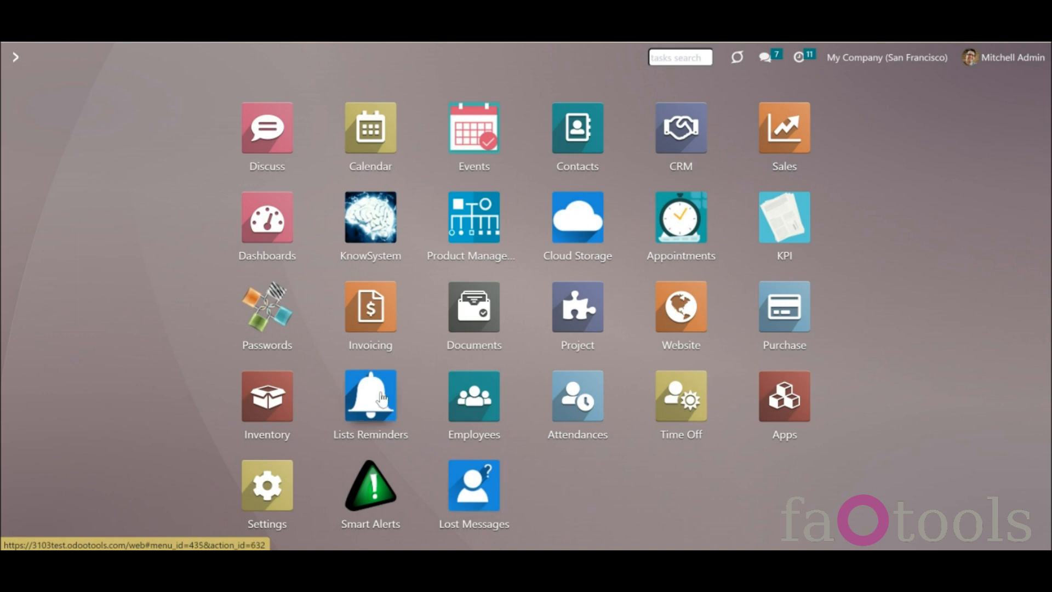
Open the Expected Closing Leads America (3 months) reminder in Lists Reminders, send its notification and view the posted message.
left_click(370, 417)
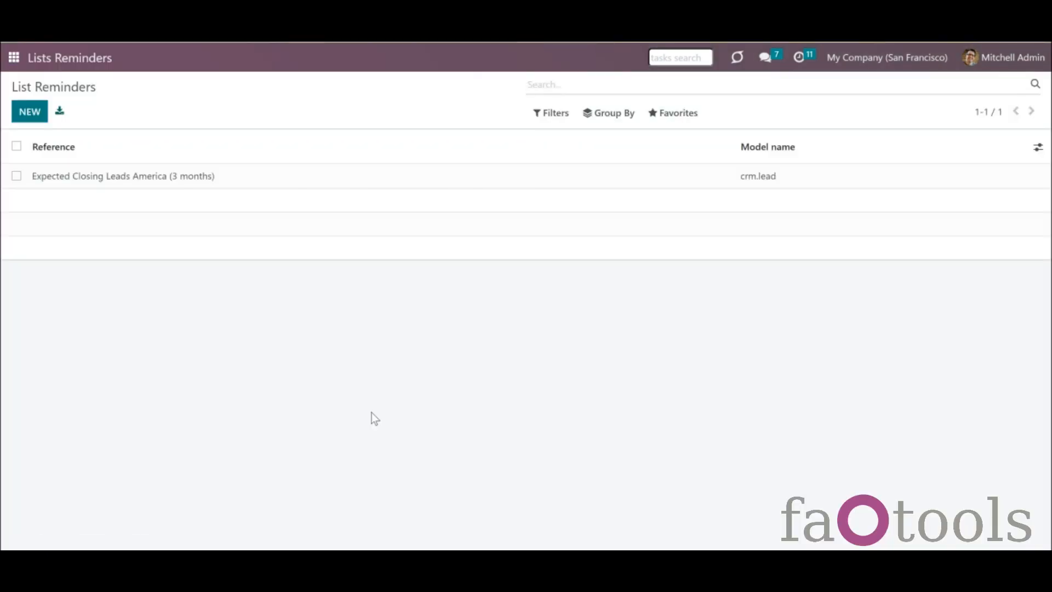
left_click(189, 182)
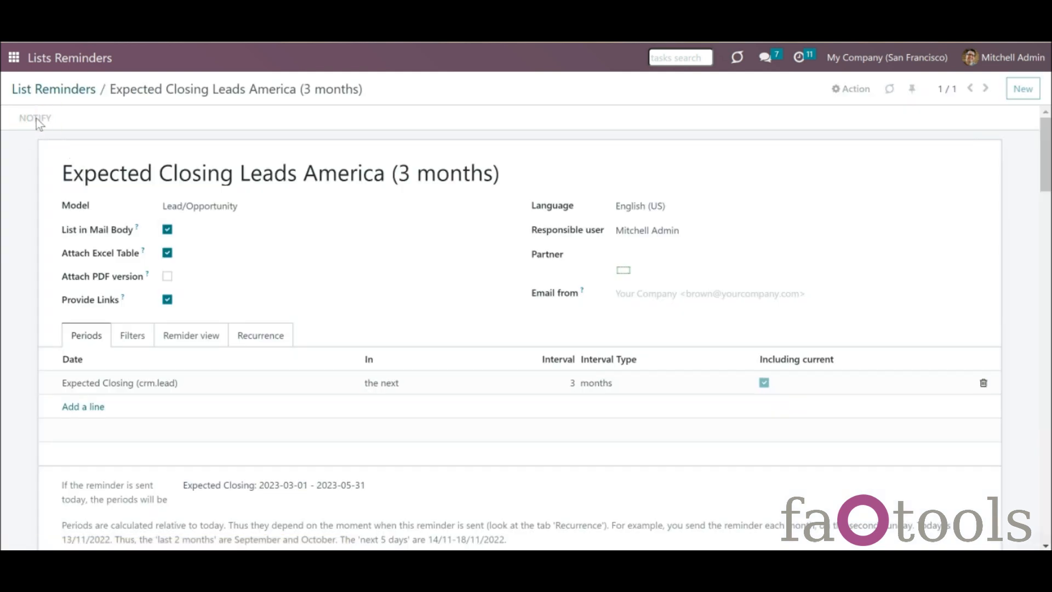
left_click_drag(1045, 158, 1044, 201)
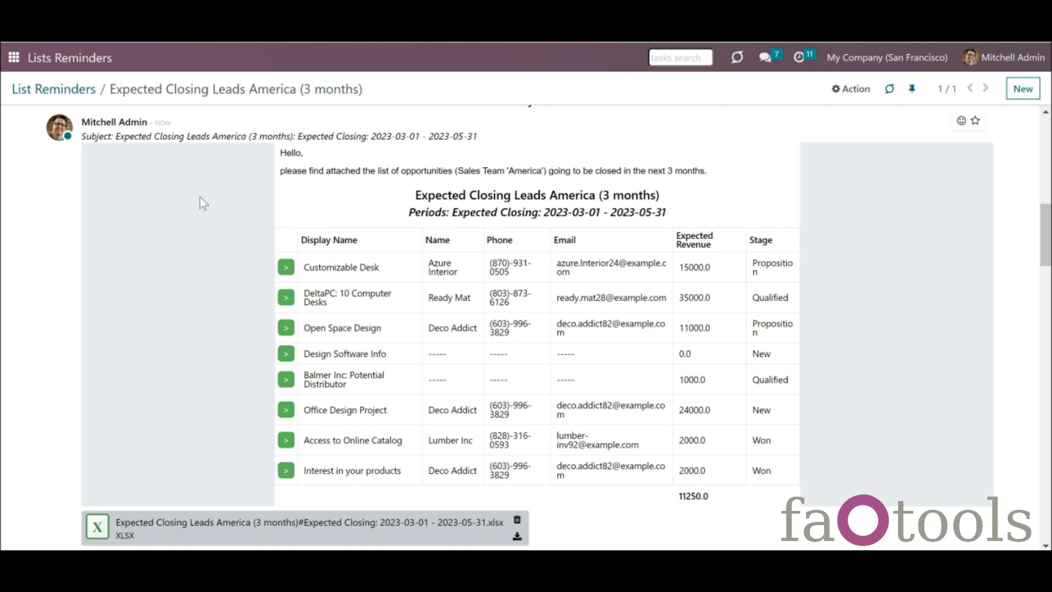
Create a new list reminder named Sale Orders based on the Sales Order model.
left_click(85, 93)
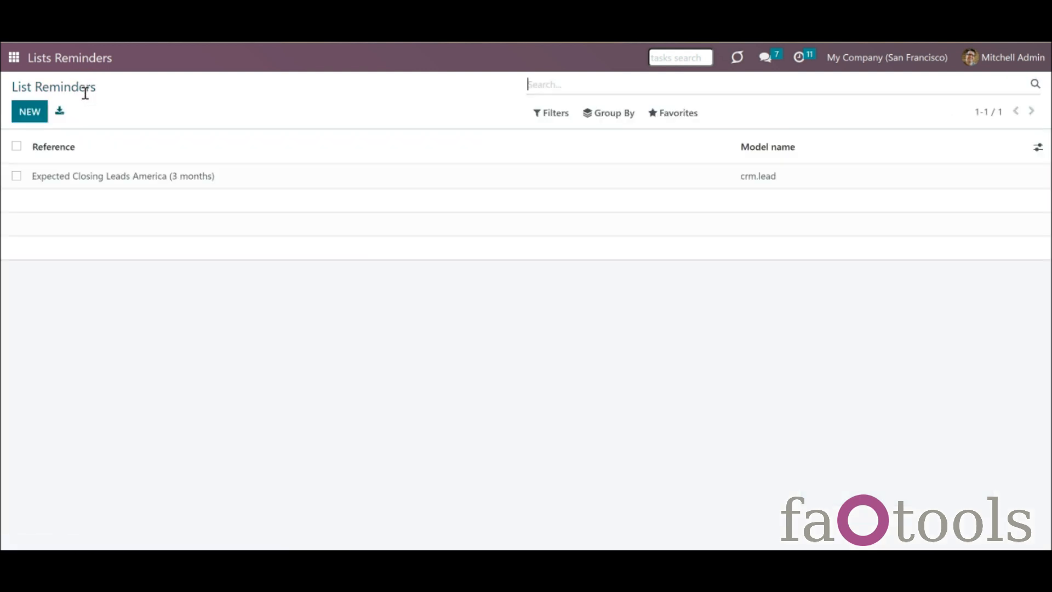
left_click(29, 112)
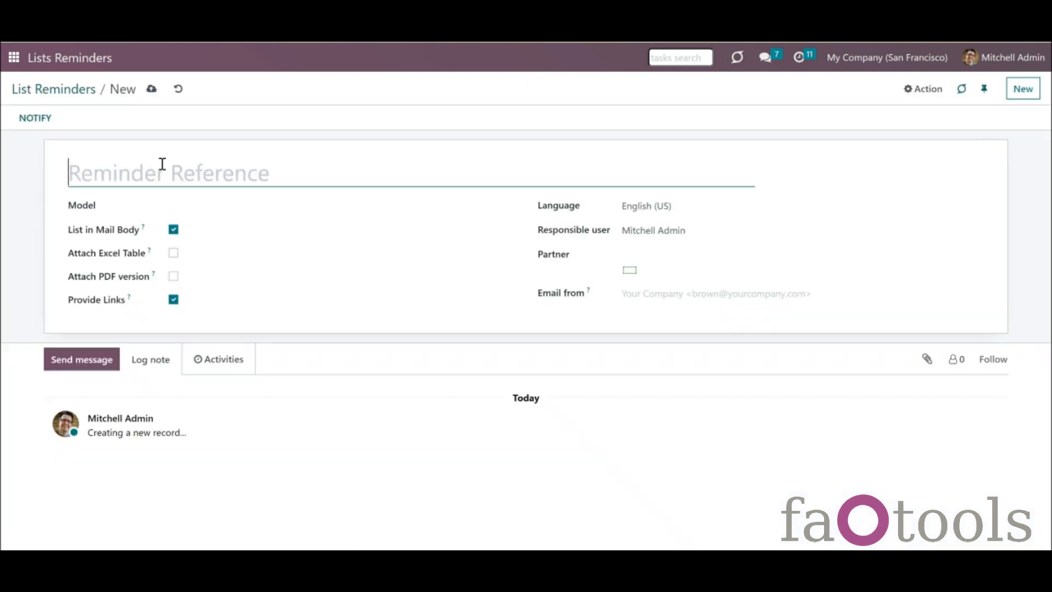
type("Sale Orders")
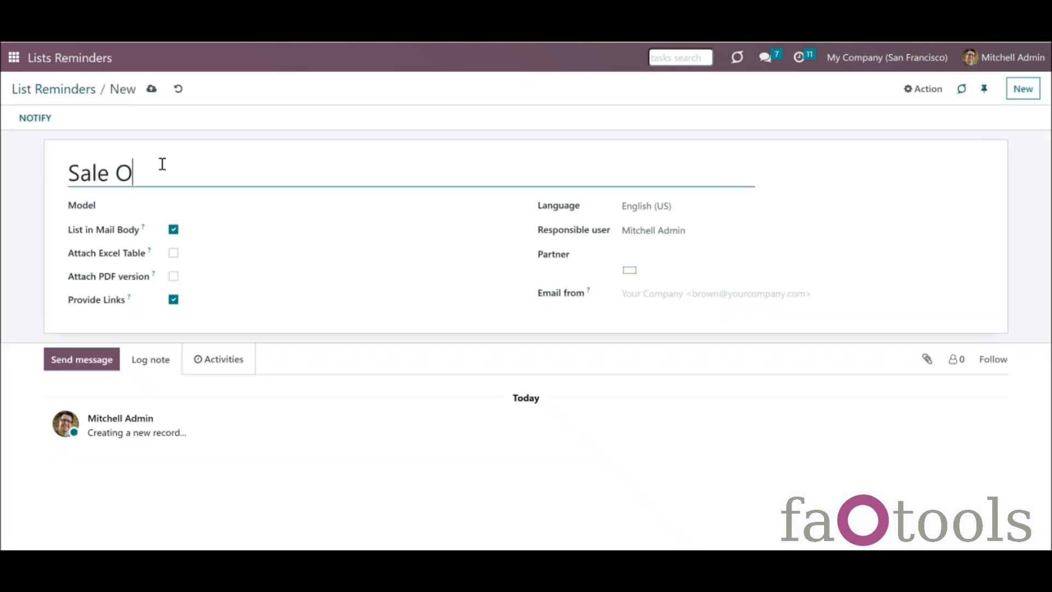
left_click(176, 209)
type("sa")
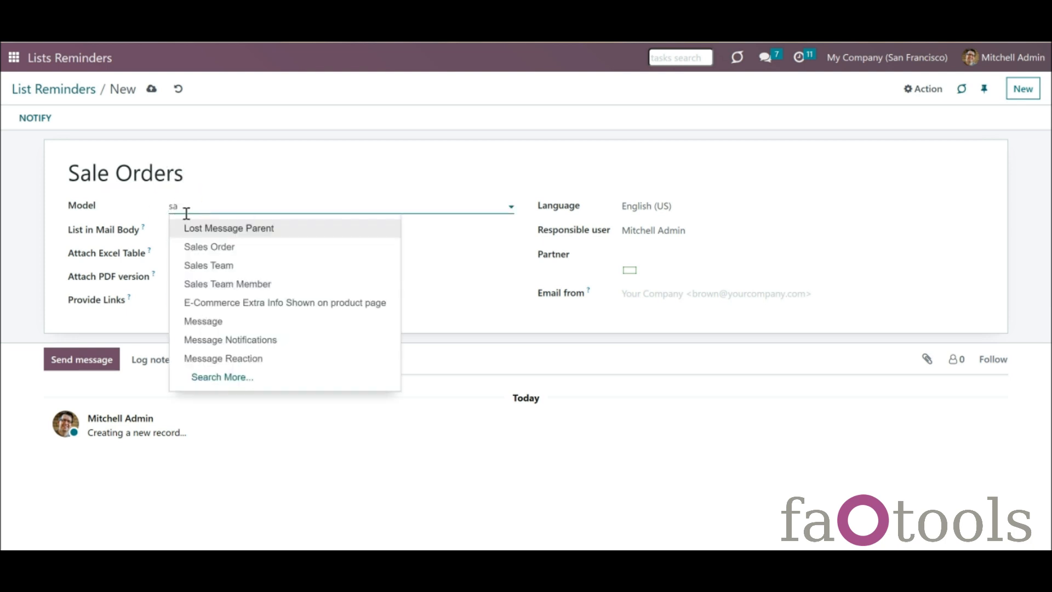
left_click(215, 246)
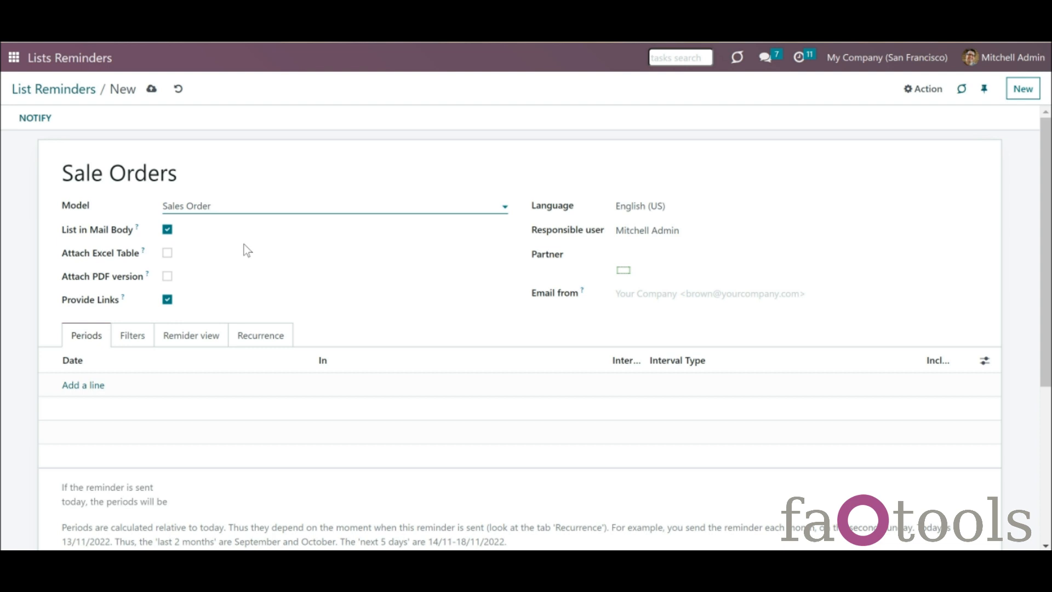
Try the Excel and PDF attachment options, and turn off every list format including the mail body list.
left_click(168, 254)
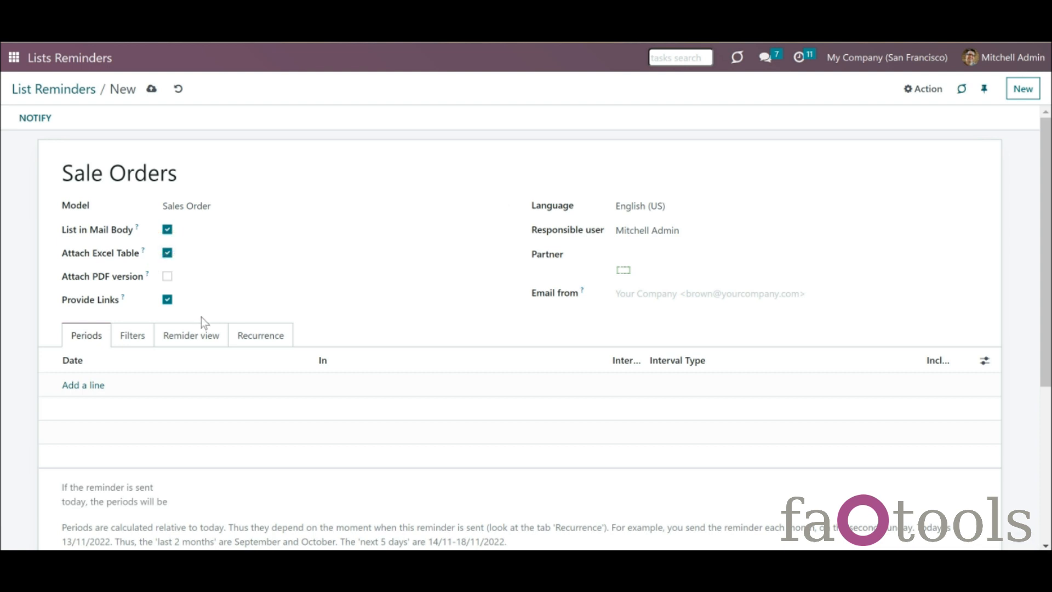
left_click(168, 277)
left_click(172, 278)
left_click(167, 252)
left_click(167, 229)
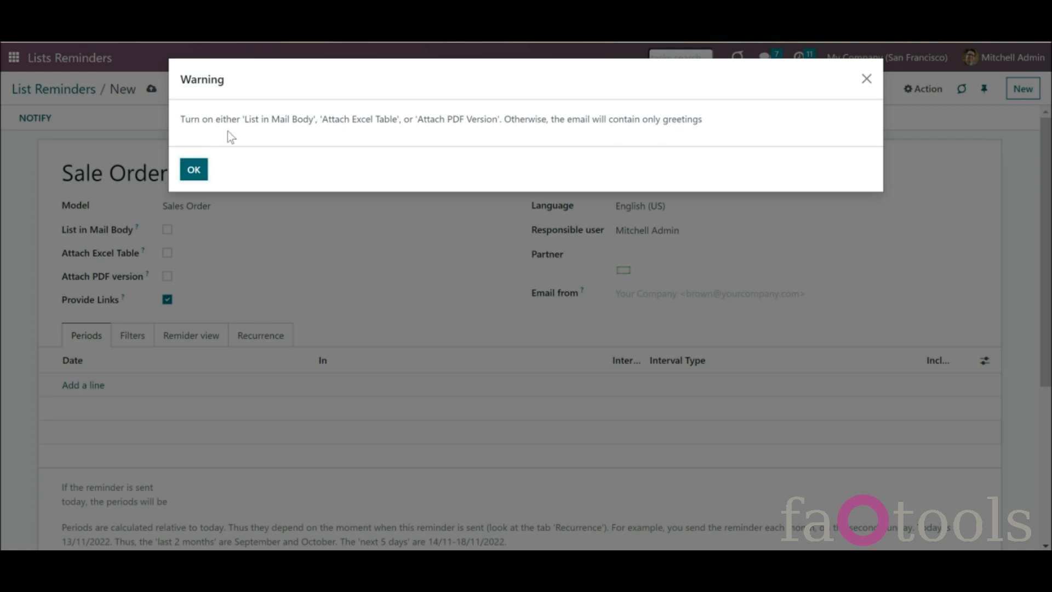
left_click(195, 168)
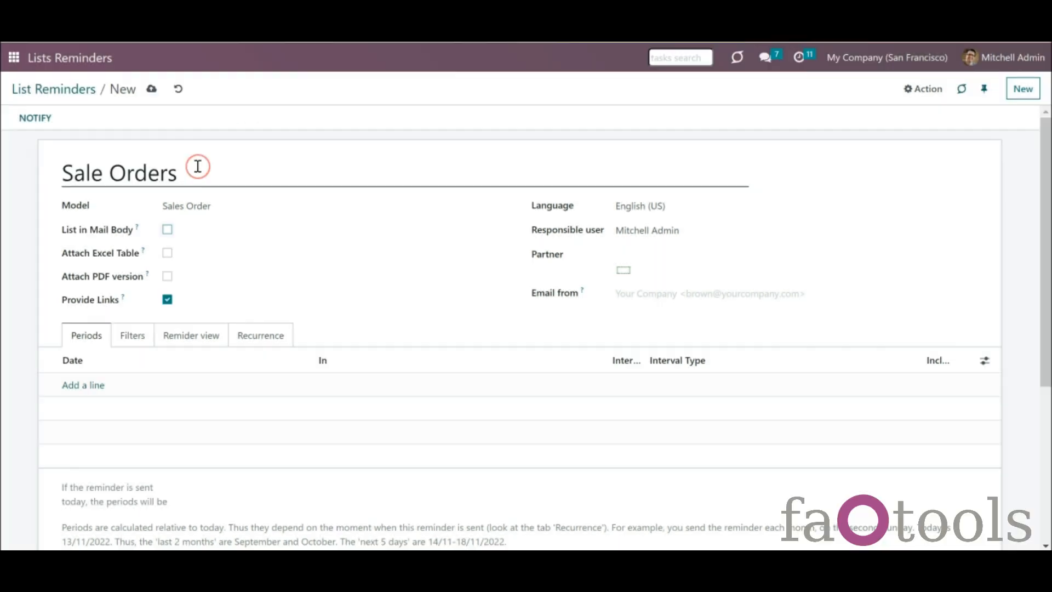
Enable List in Mail Body, Attach Excel Table and Attach PDF version for the reminder.
left_click(168, 230)
left_click(168, 253)
left_click(167, 276)
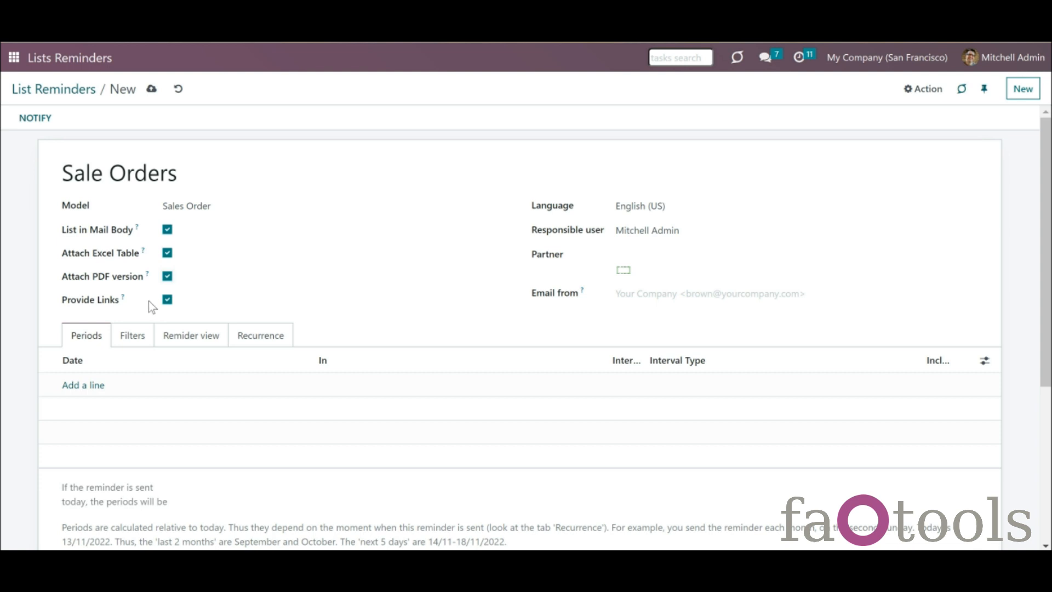
Examine the reminder's link help, language choices, responsible user choices and sender email field.
mouse_move(122, 297)
left_click(666, 208)
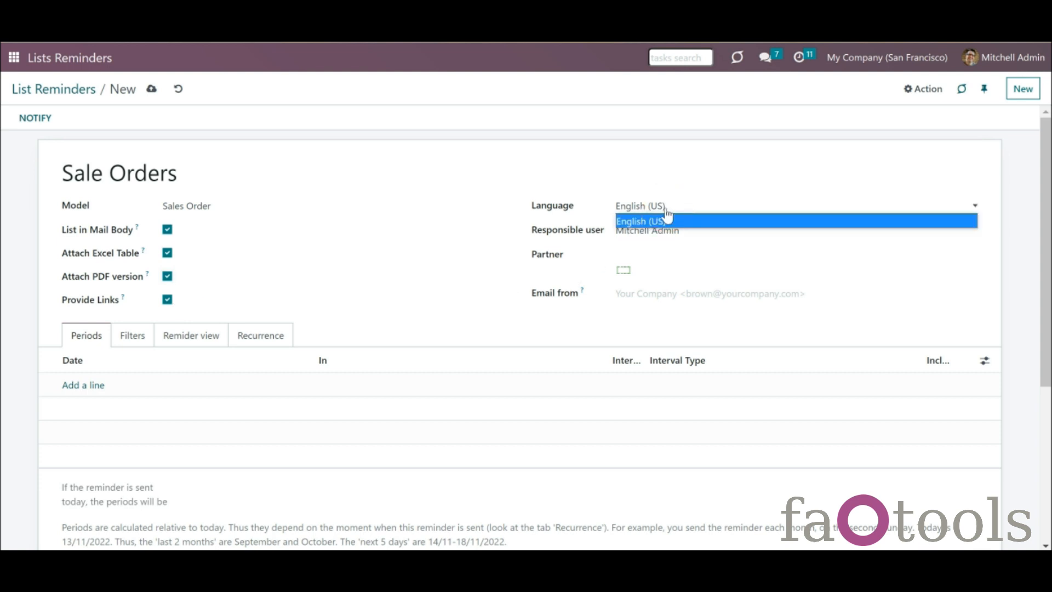
left_click(733, 211)
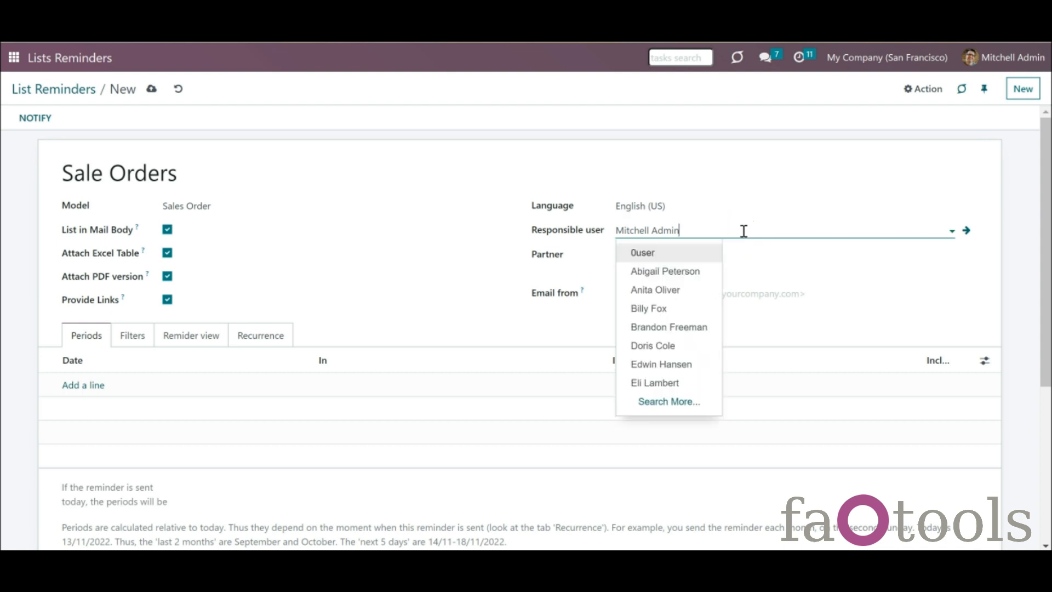
left_click(821, 312)
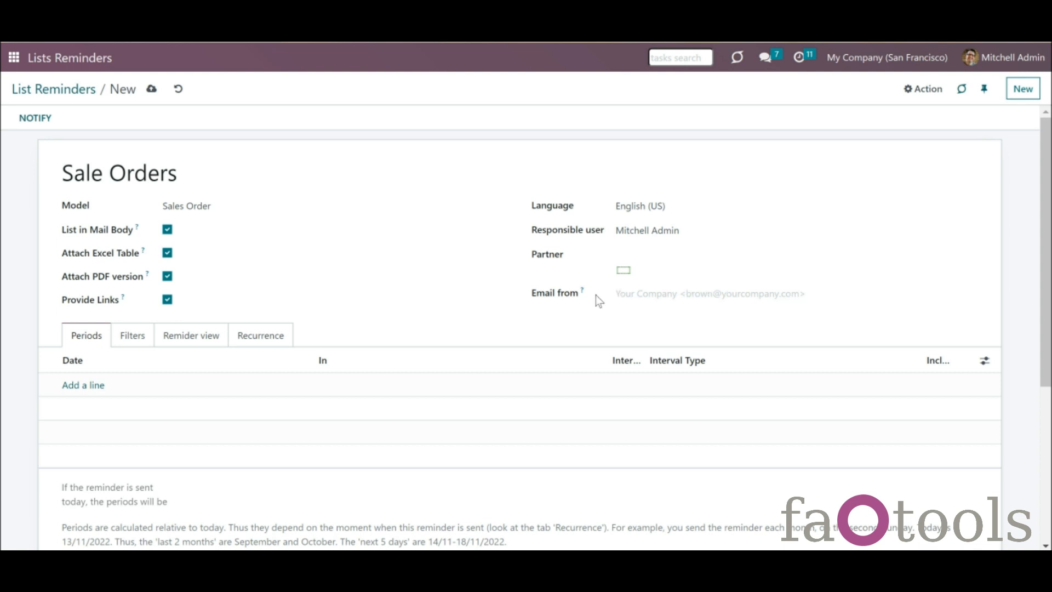
mouse_move(581, 293)
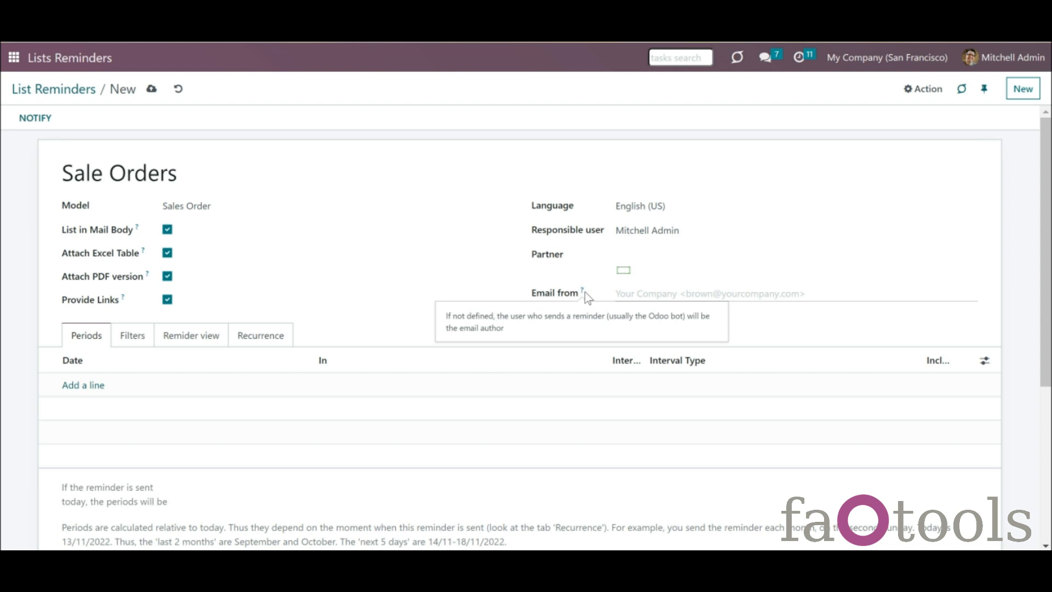
left_click(623, 296)
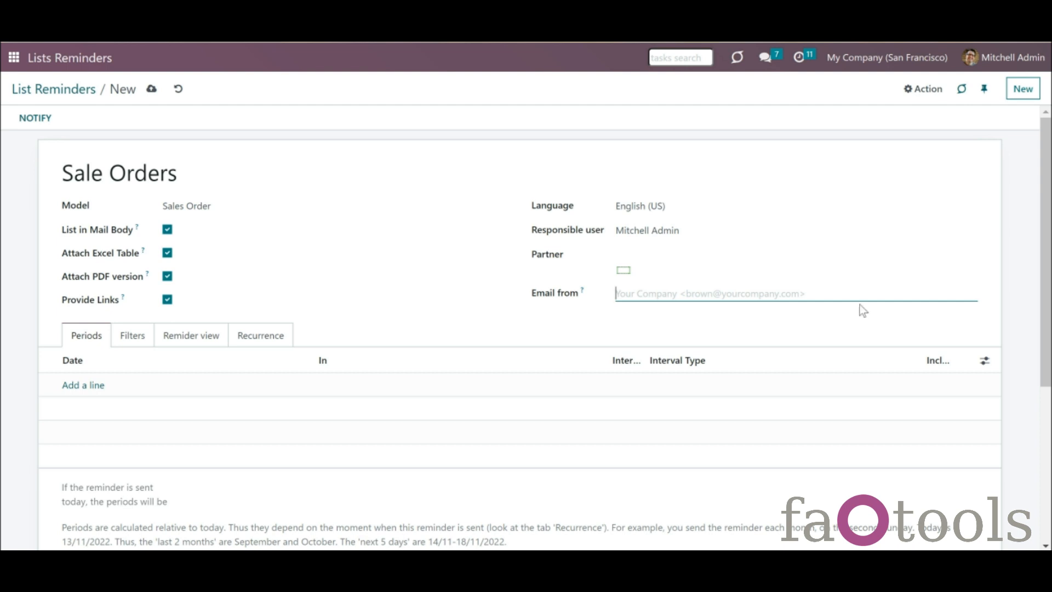
Add a period line for Creation Date (sale.order) that looks at the last interval.
left_click(1043, 300)
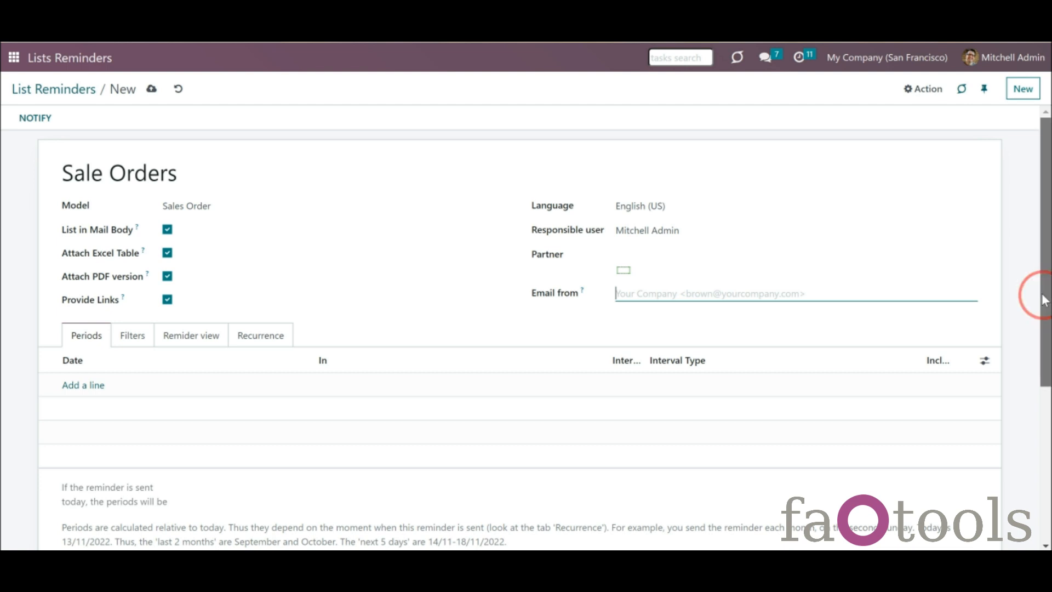
left_click_drag(1043, 300, 1048, 312)
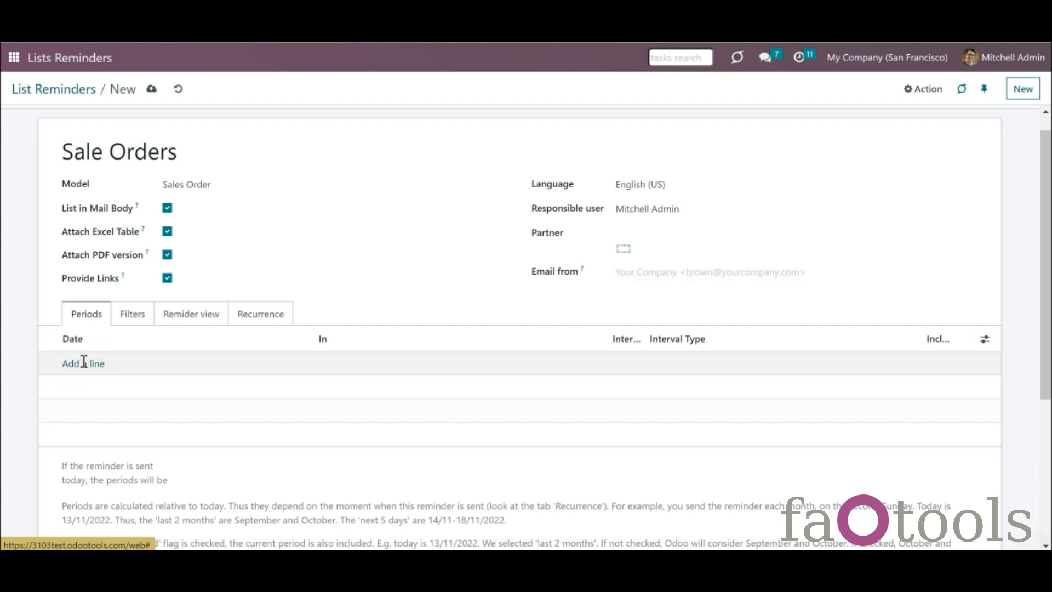
left_click(83, 365)
left_click(147, 366)
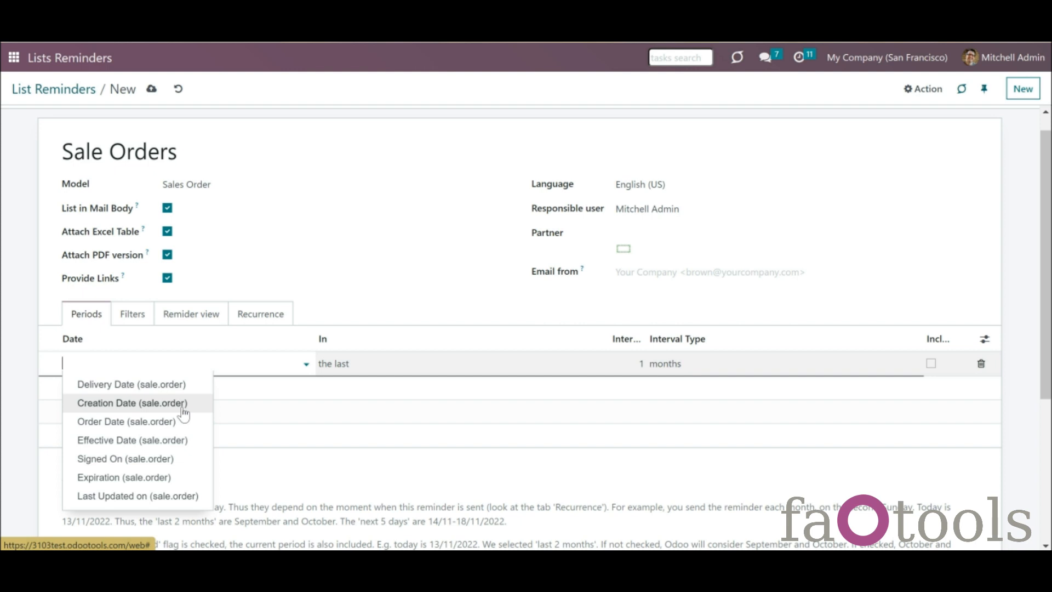
left_click(183, 406)
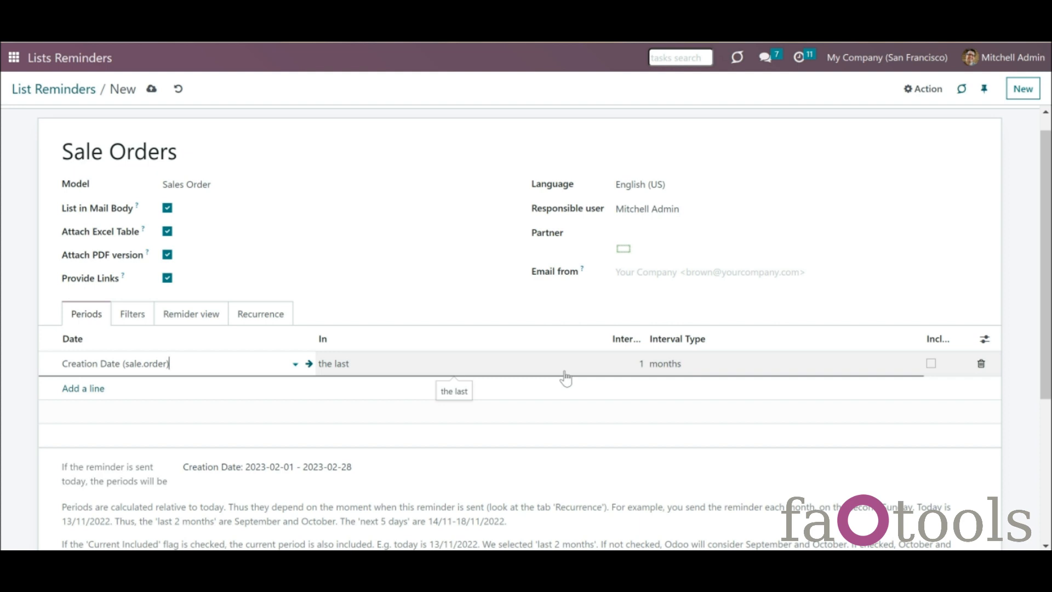
left_click(566, 376)
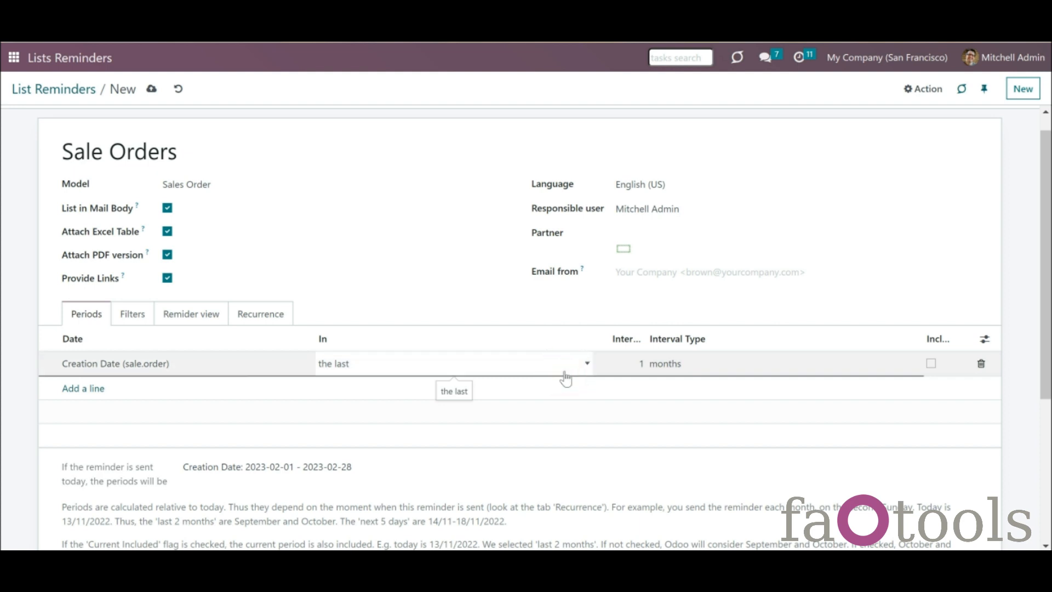
left_click(586, 366)
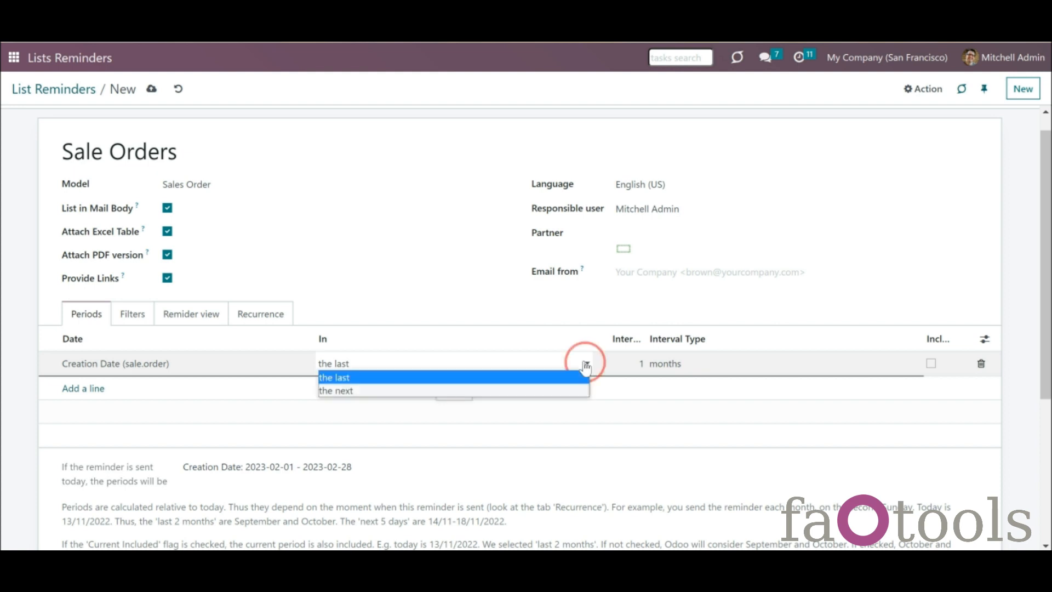
left_click(328, 377)
Set the Creation Date period's interval type to years and include the current period.
left_click(207, 359)
left_click(215, 361)
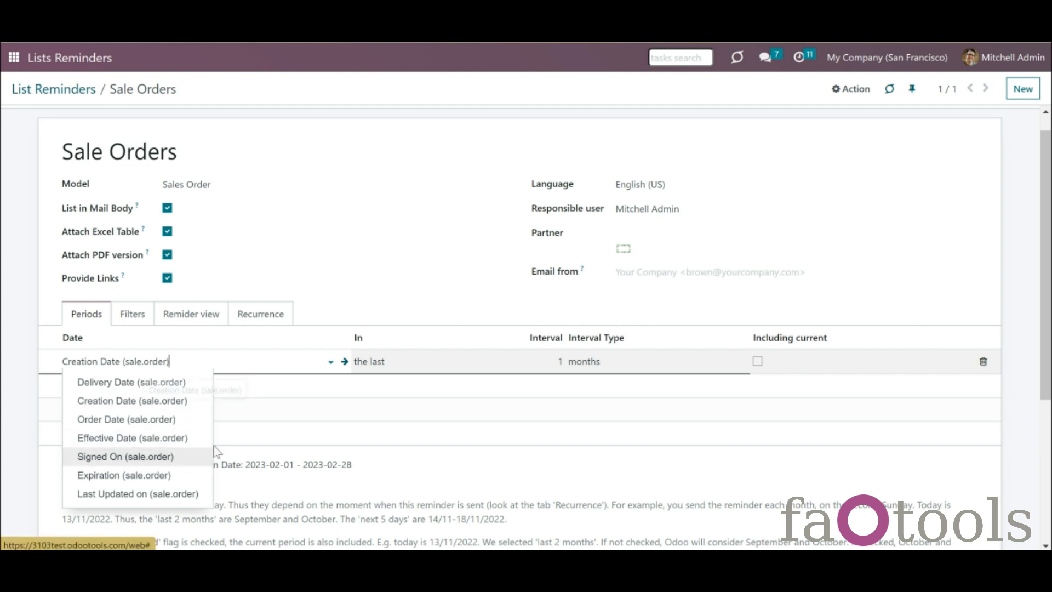
left_click(394, 365)
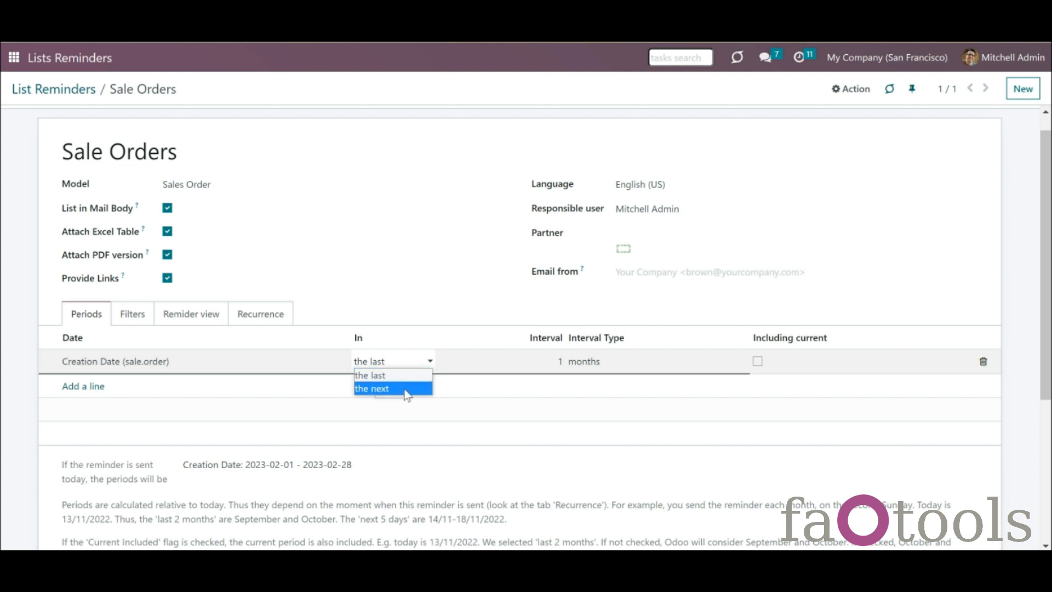
left_click(424, 379)
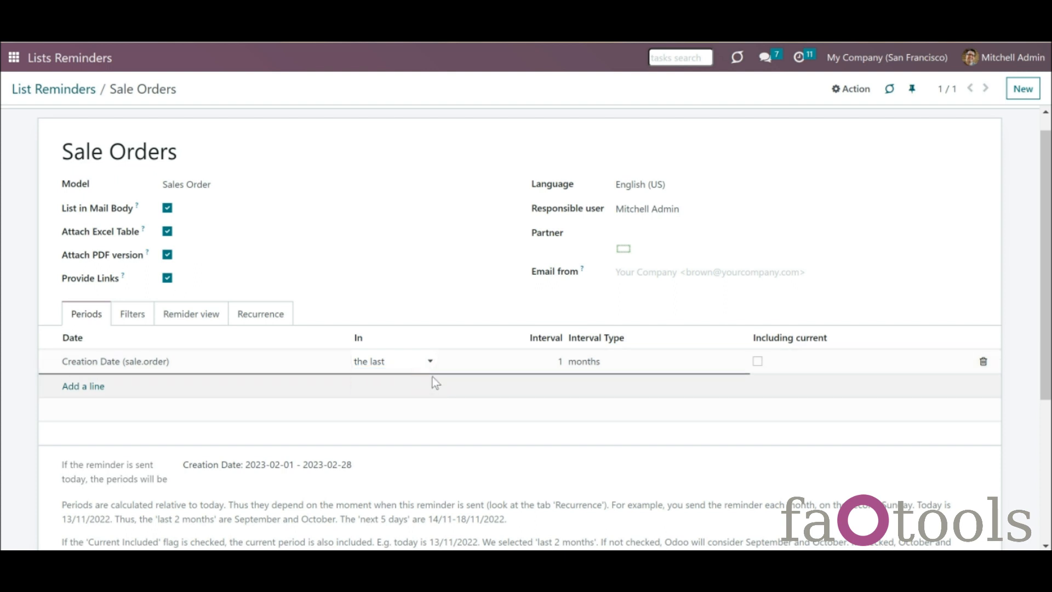
left_click(634, 366)
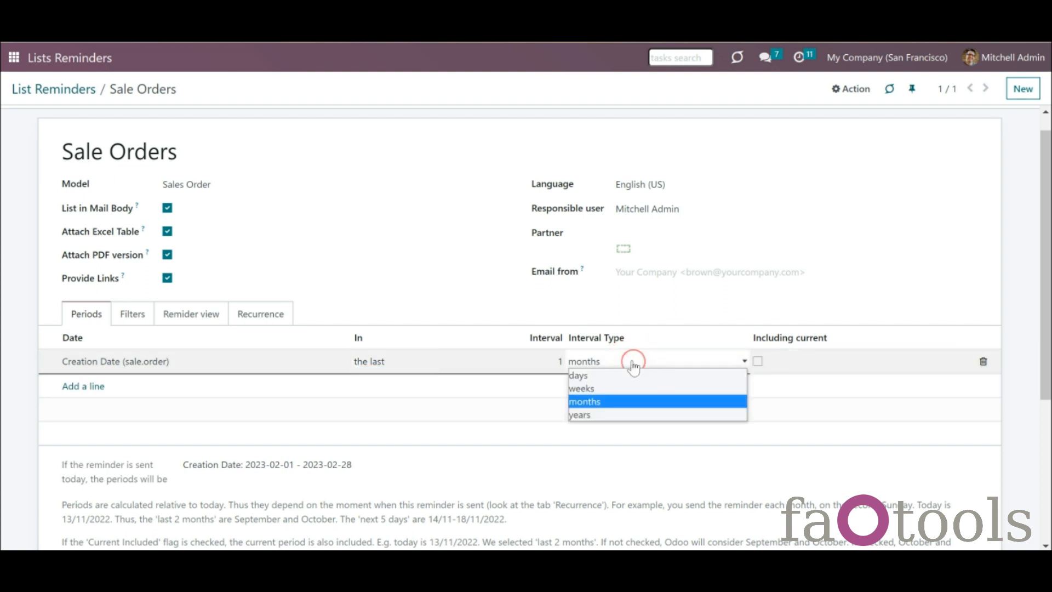
left_click(606, 417)
left_click(563, 364)
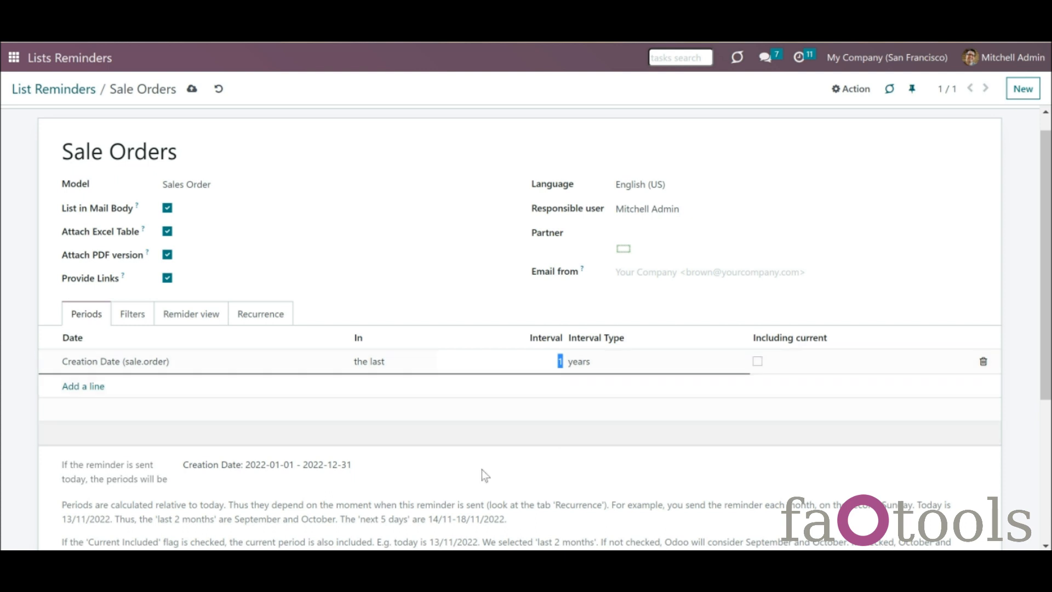
left_click(758, 361)
Add a second period line for Delivery Date (sale.order) covering the last 2 months, including the current period.
left_click(94, 389)
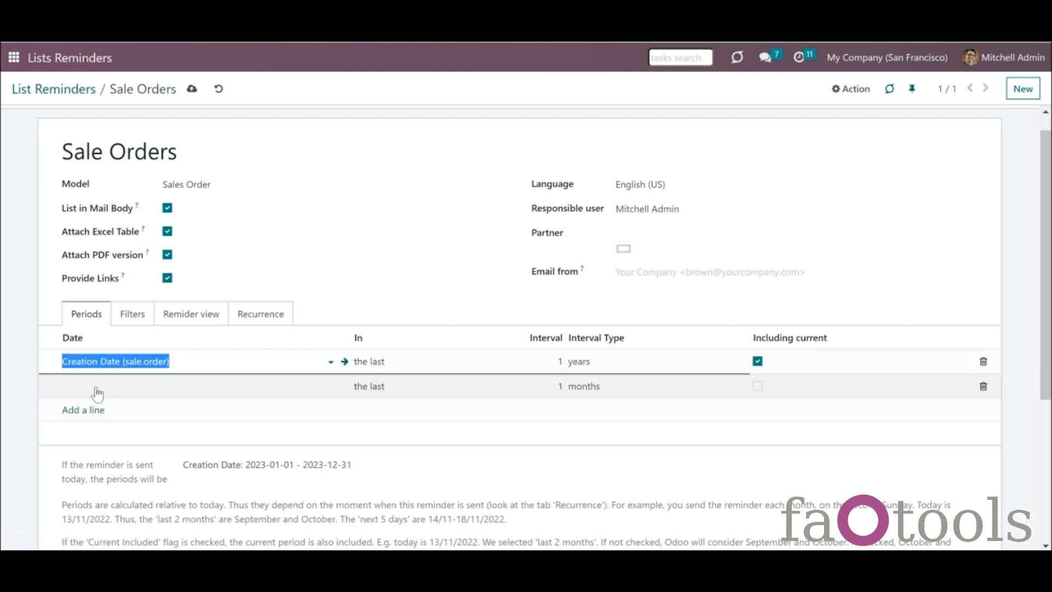
left_click(96, 387)
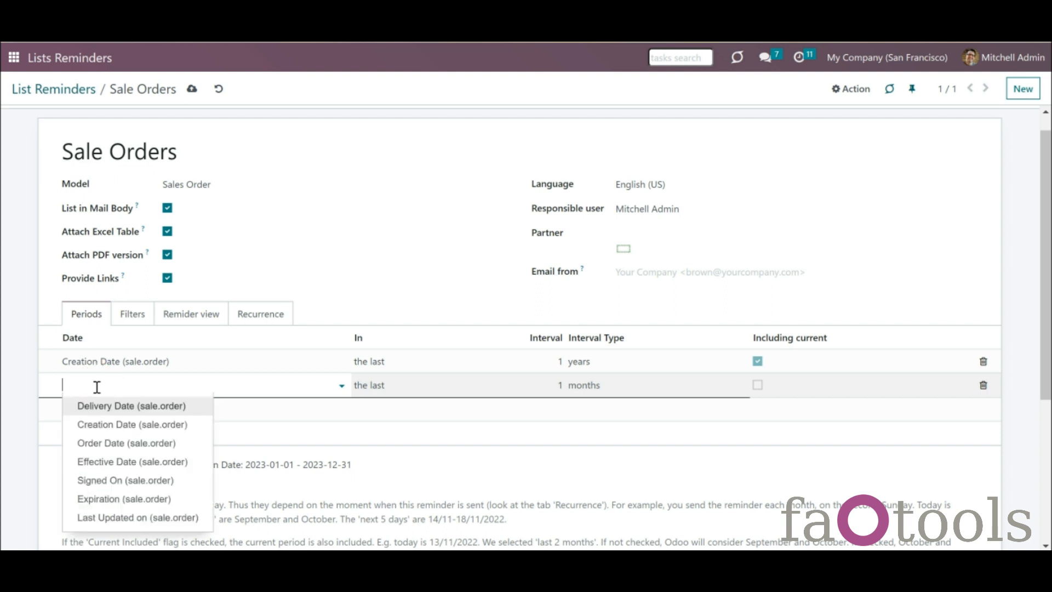
left_click(120, 405)
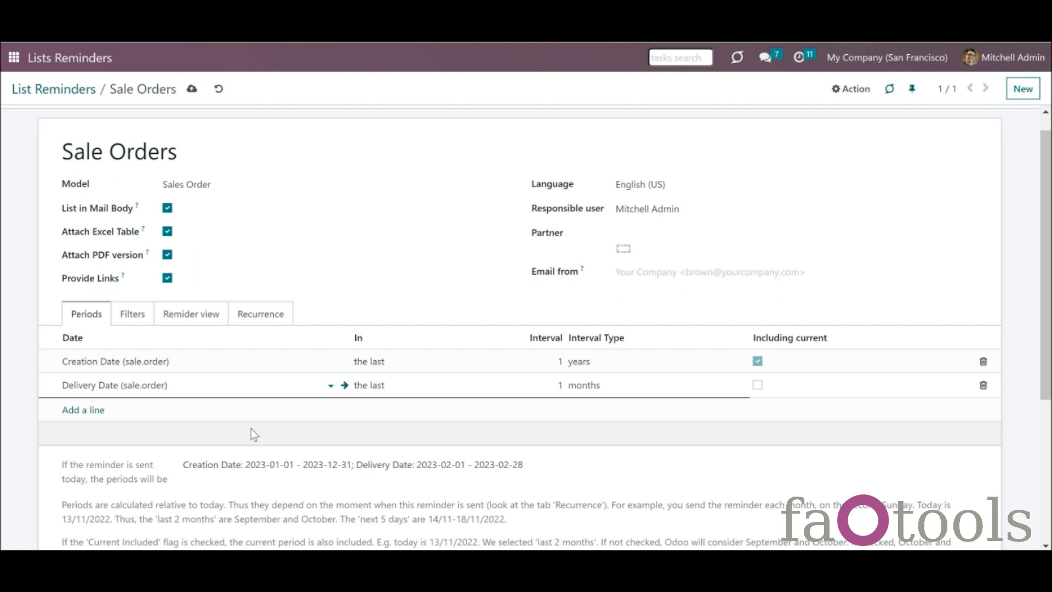
left_click(559, 385)
type("2")
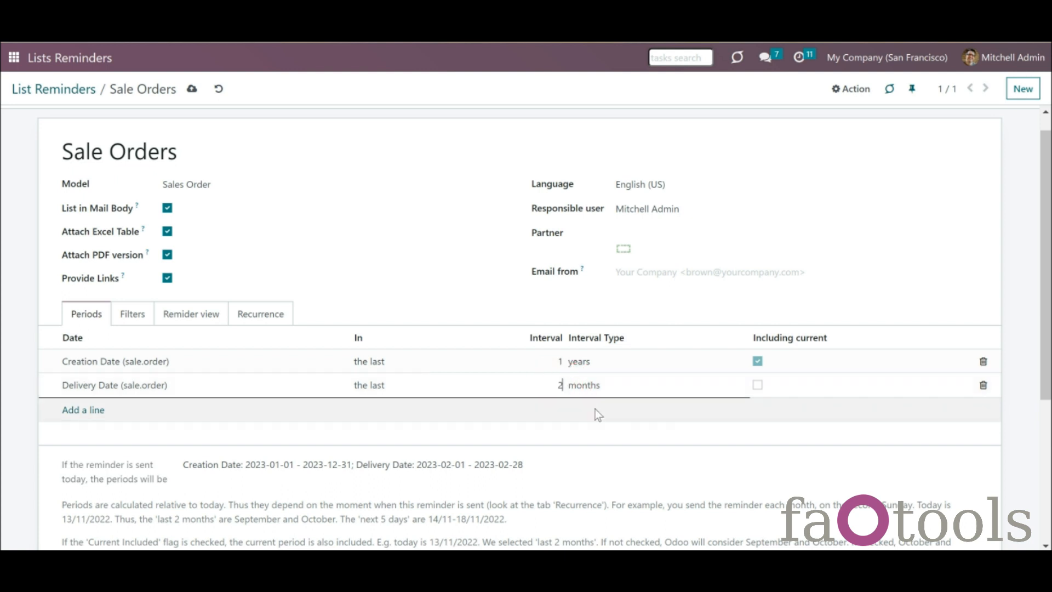
left_click(617, 435)
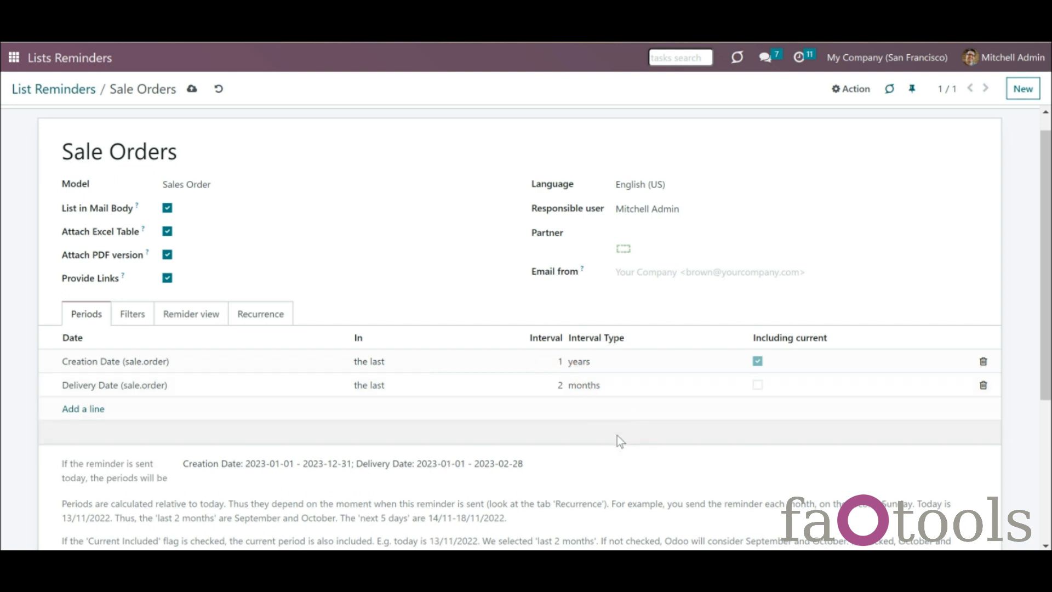
left_click(757, 386)
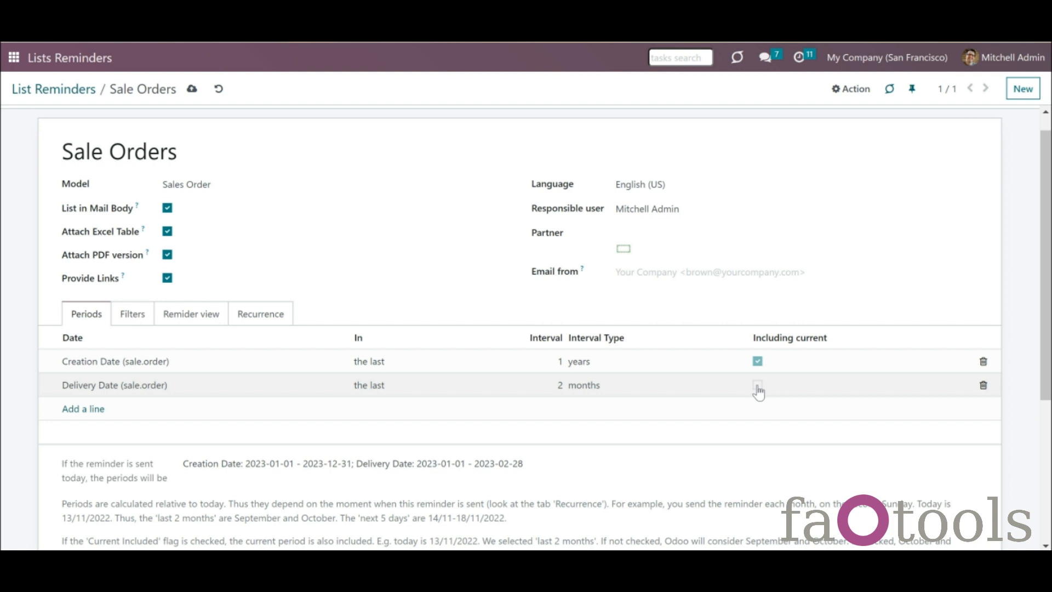
left_click(758, 389)
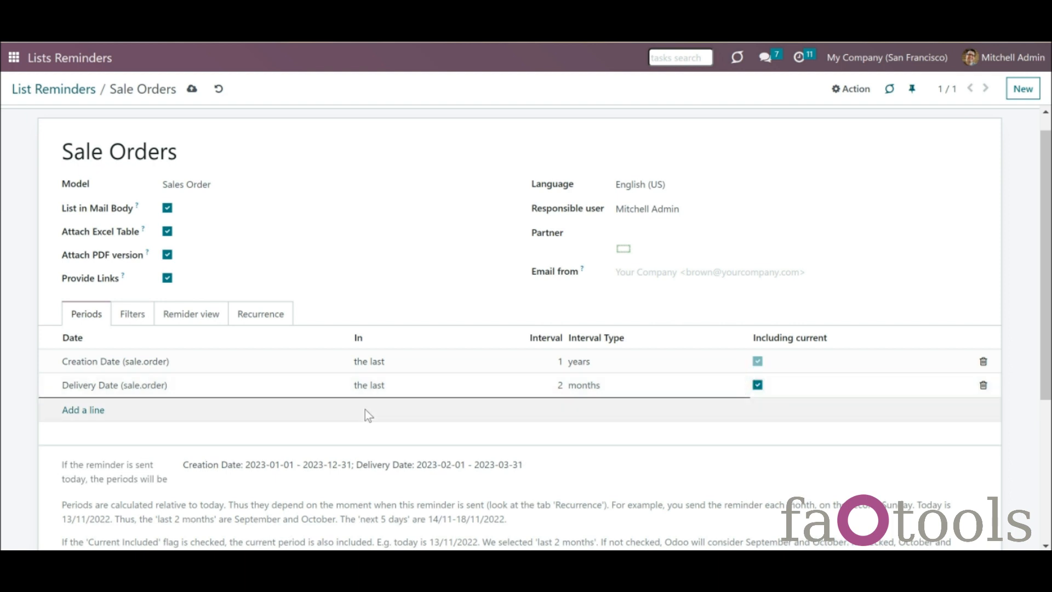
Add a third period line for Delivery Date (sale.order) that looks at the next interval.
left_click(100, 410)
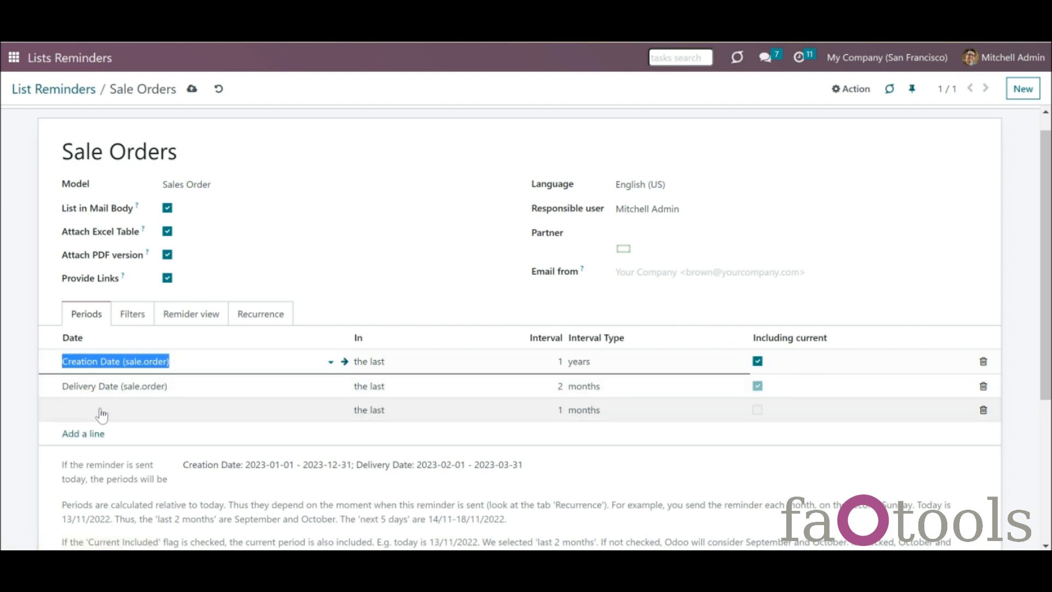
left_click(101, 409)
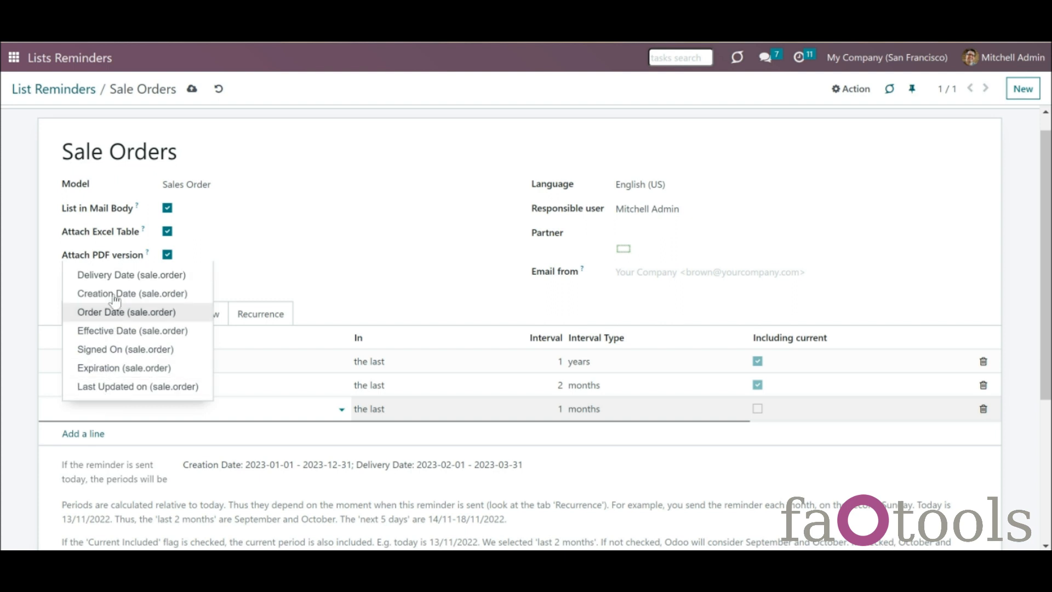
left_click(121, 279)
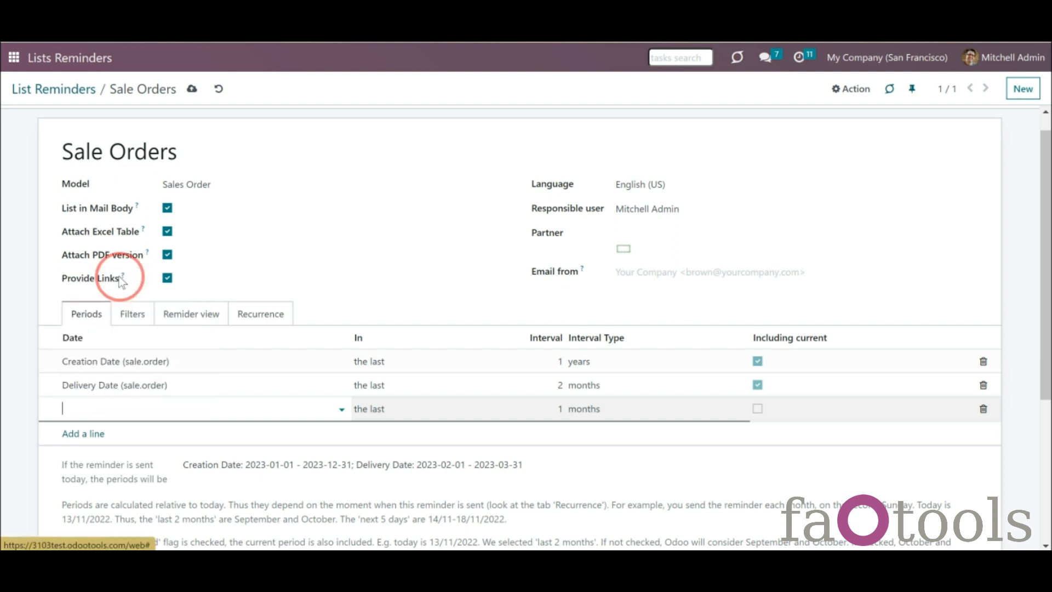
left_click(445, 412)
left_click(427, 409)
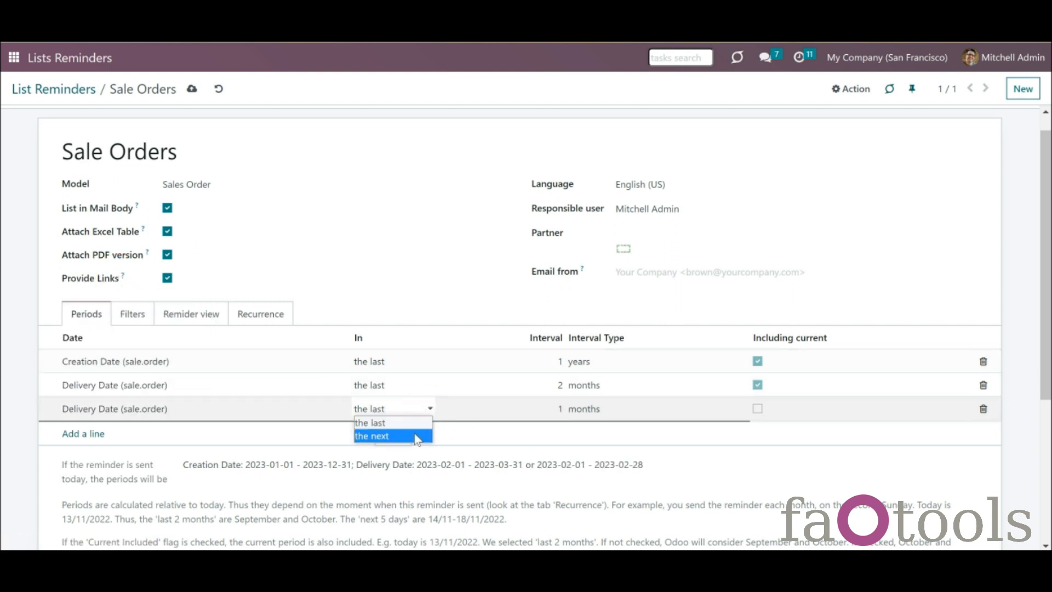
left_click(417, 437)
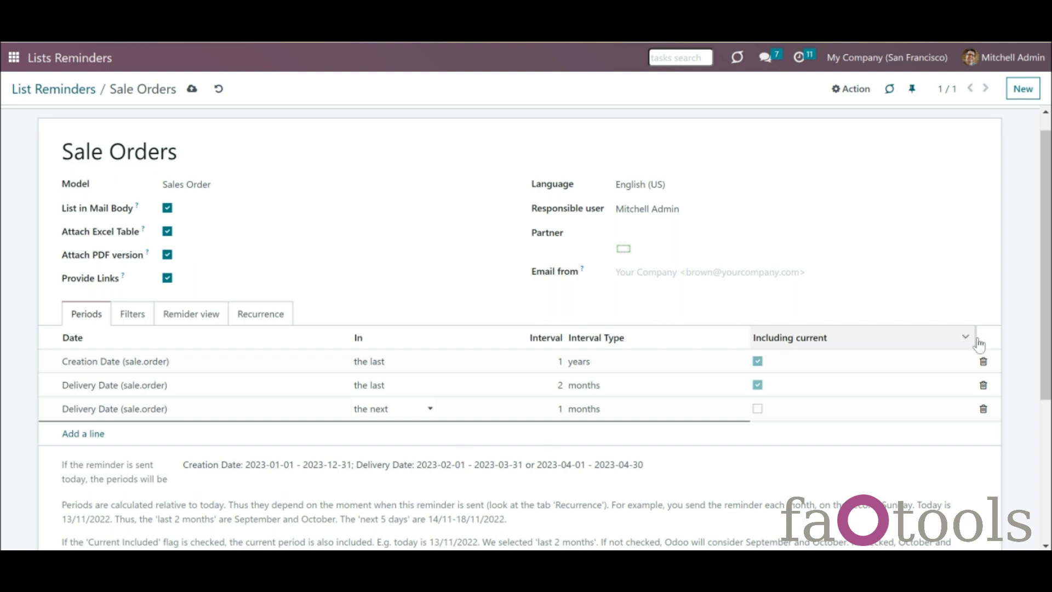
Review the explanation of how periods combine, and delete the Delivery Date line for the next month.
left_click_drag(1046, 328, 1046, 340)
scroll(1045, 338, "down", 2)
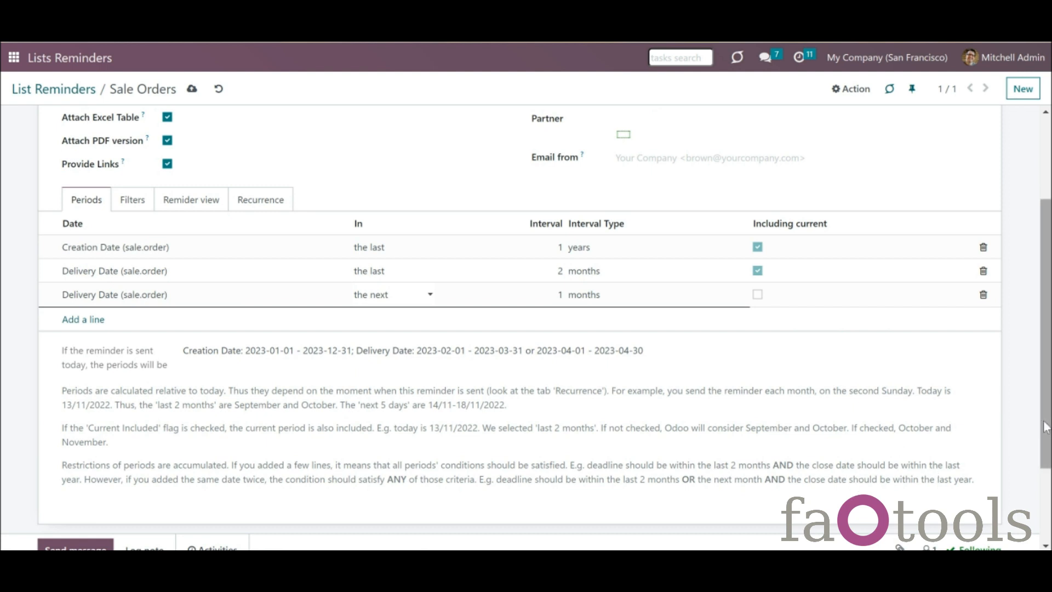
left_click_drag(1043, 427, 1046, 414)
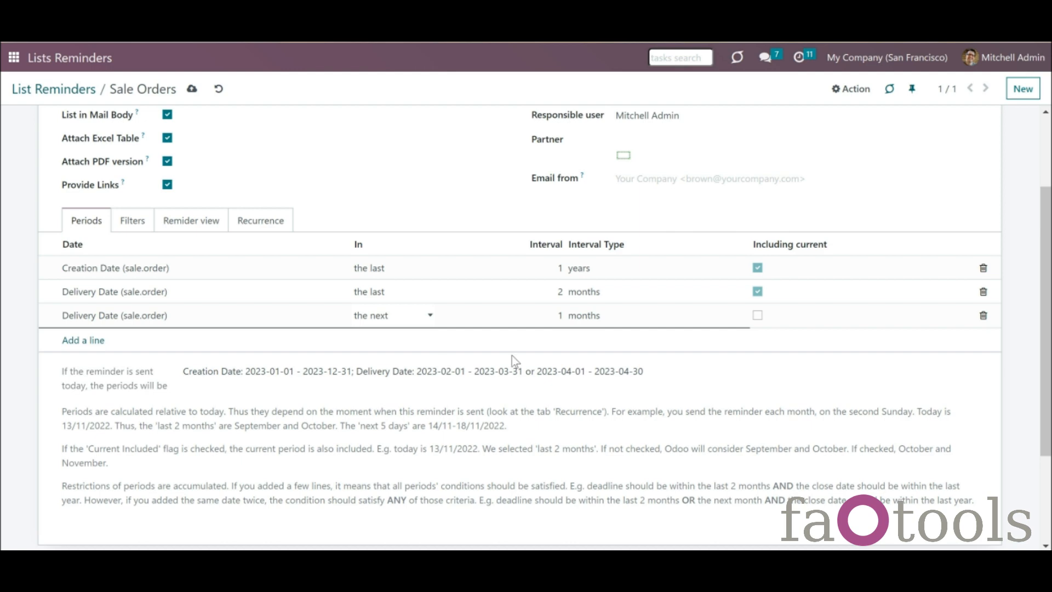
left_click(984, 317)
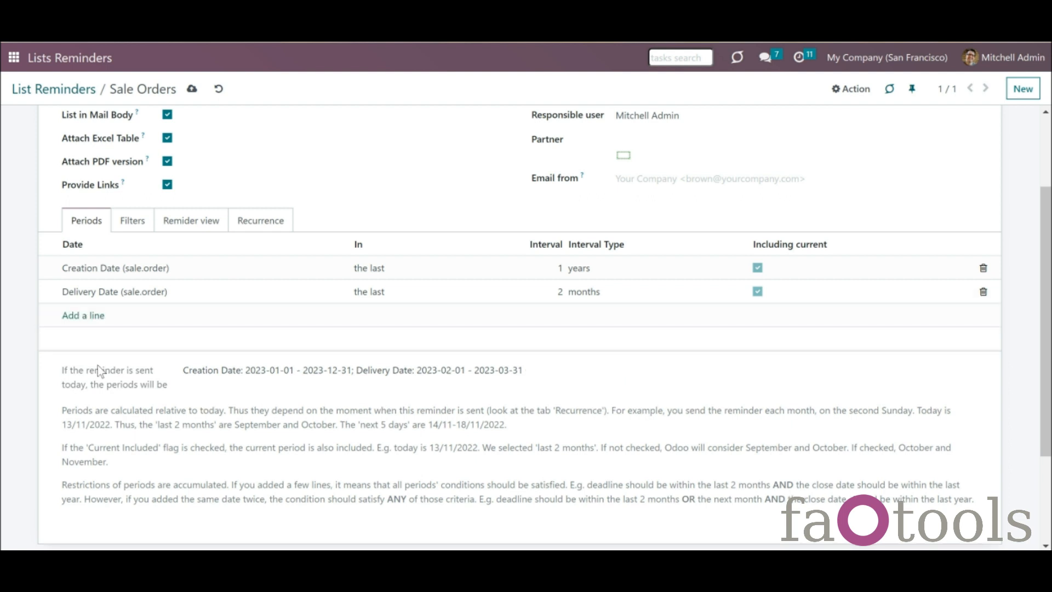
Exclude the current period from the Delivery Date line.
mouse_move(64, 371)
left_mouse_down()
mouse_move(201, 392)
mouse_move(141, 369)
mouse_move(61, 377)
left_mouse_up()
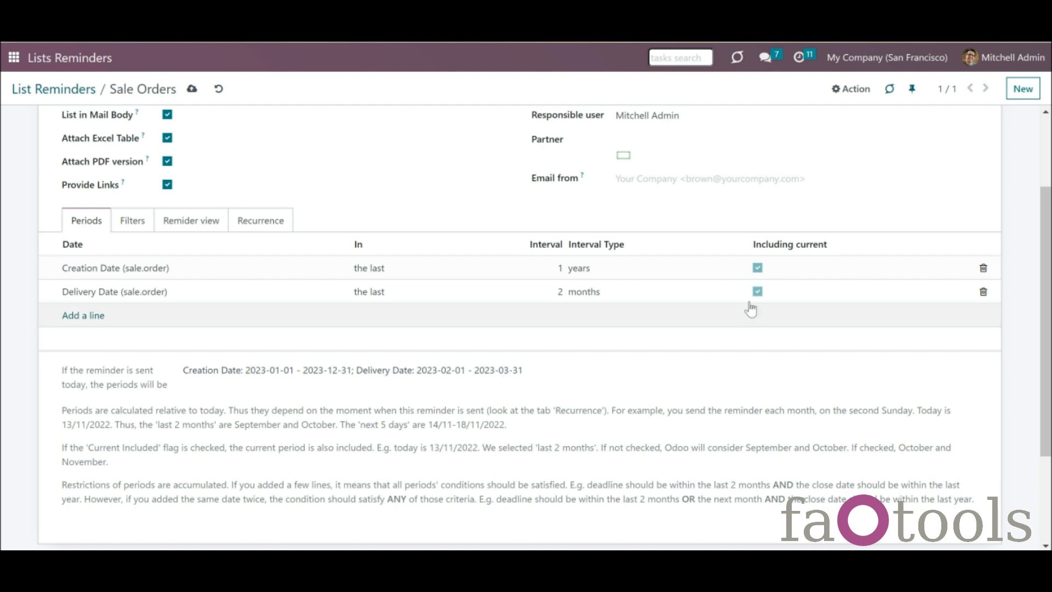
left_click(757, 293)
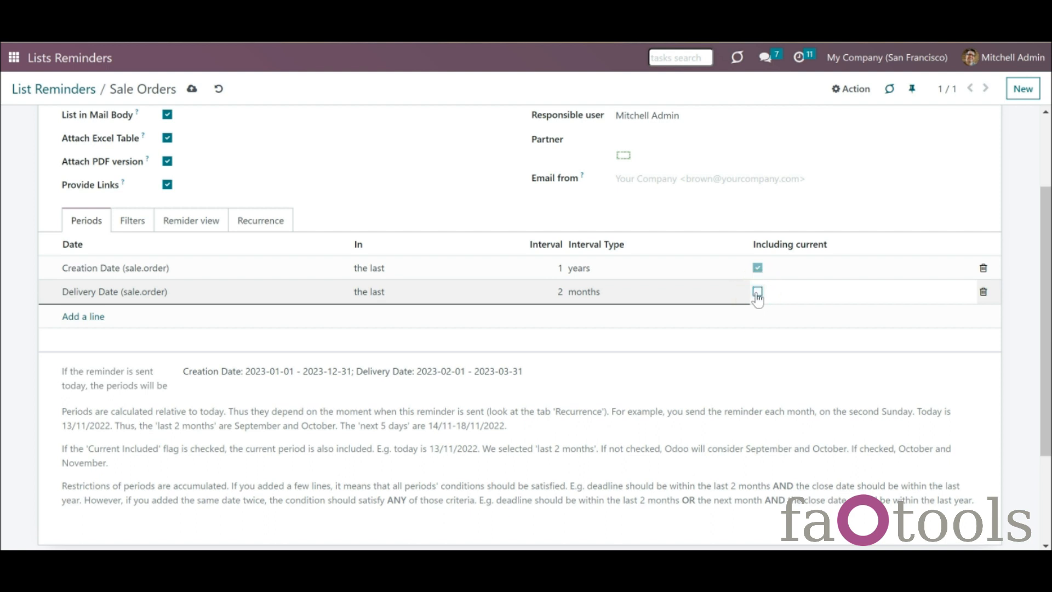
left_click(555, 367)
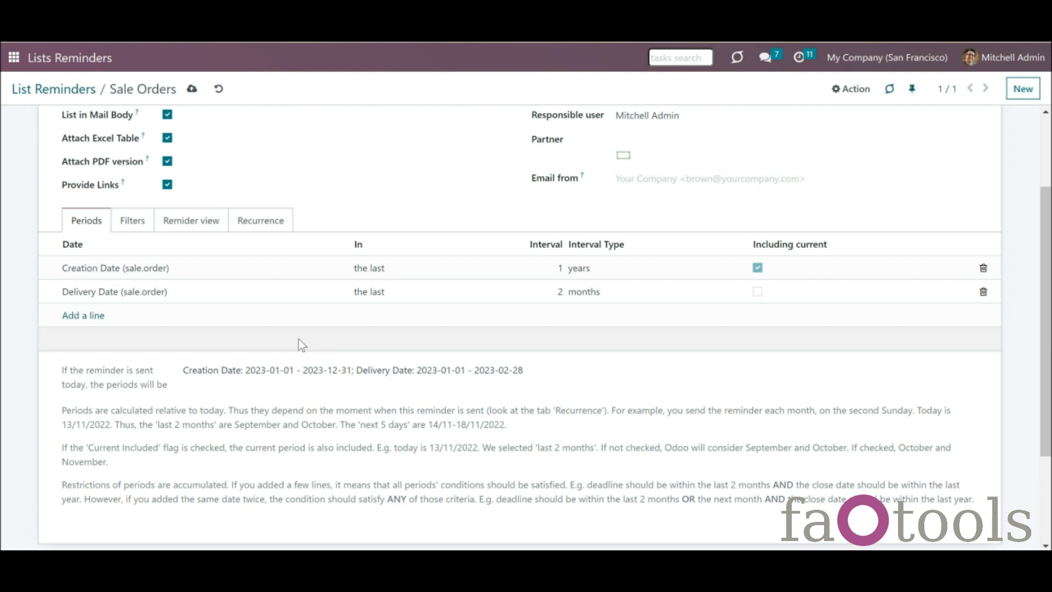
Add a filter rule to the reminder that matches records whose Status equals Quotation Sent.
left_click(140, 231)
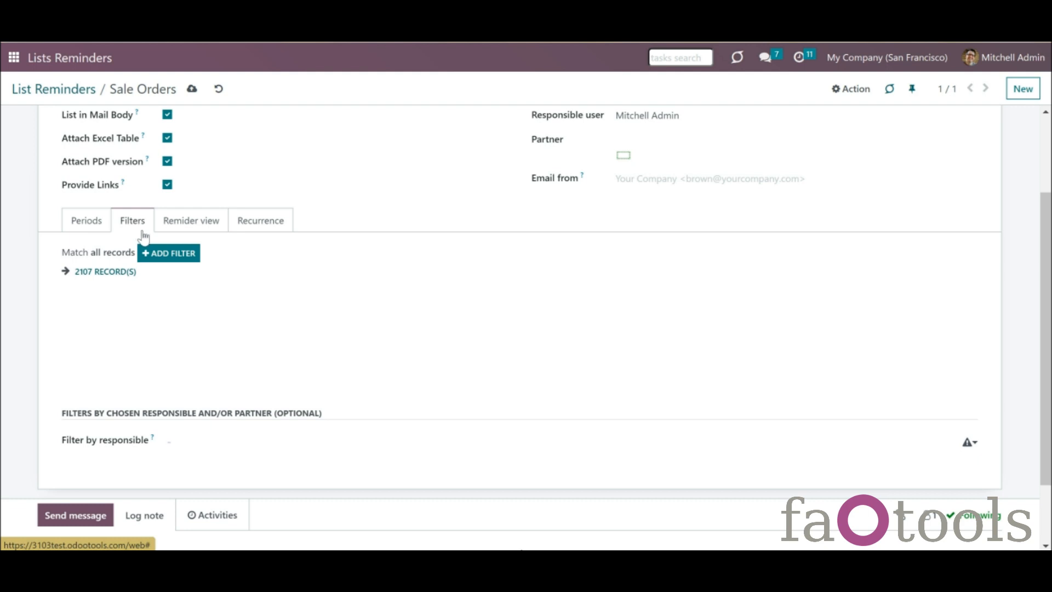
left_click_drag(1045, 290, 1047, 256)
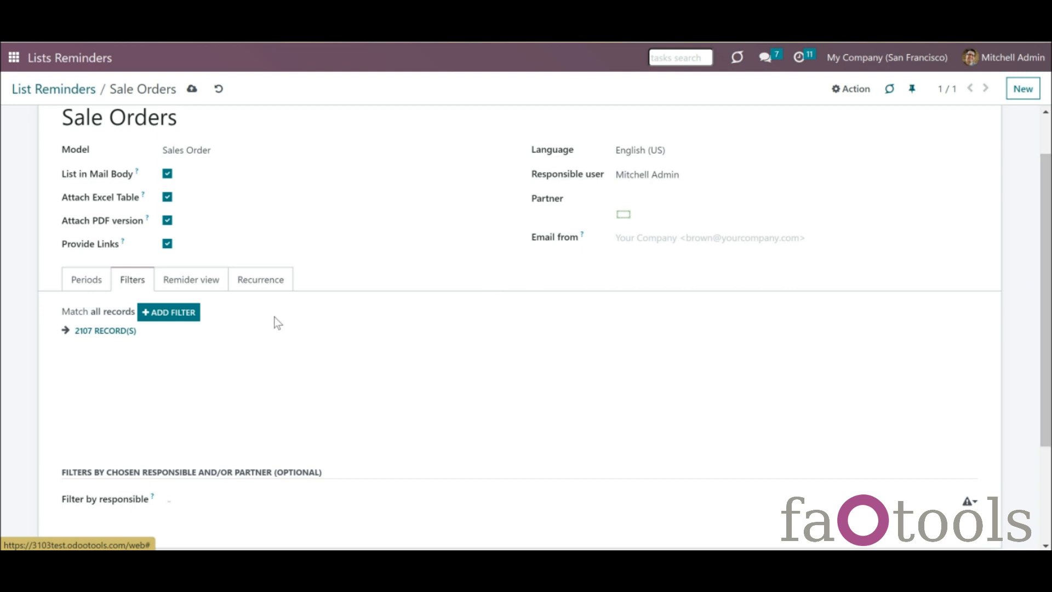
left_click(177, 316)
left_click(176, 333)
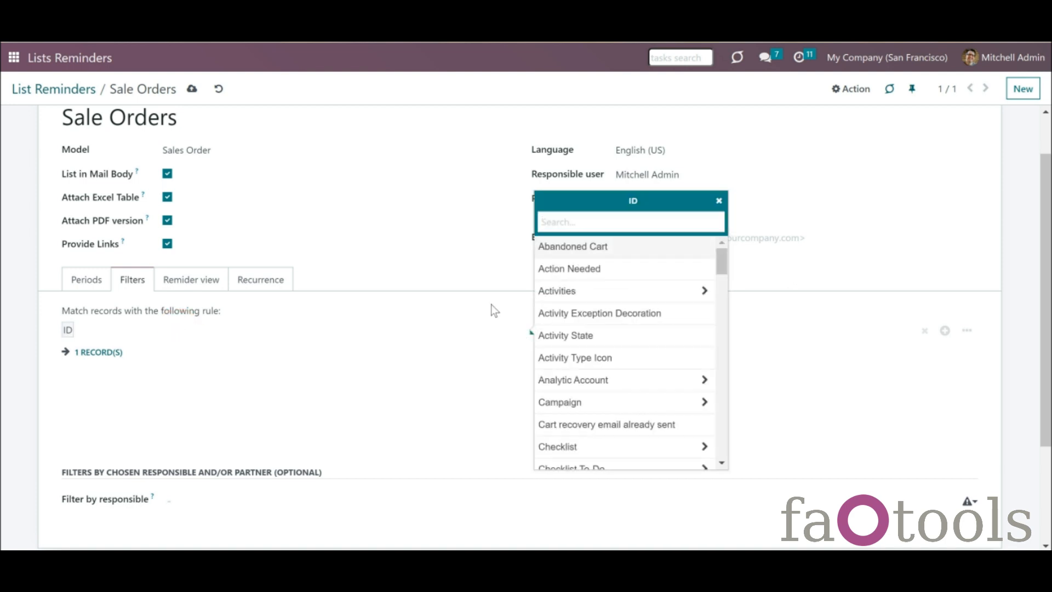
left_click_drag(722, 268, 720, 247)
left_click(661, 222)
type("st")
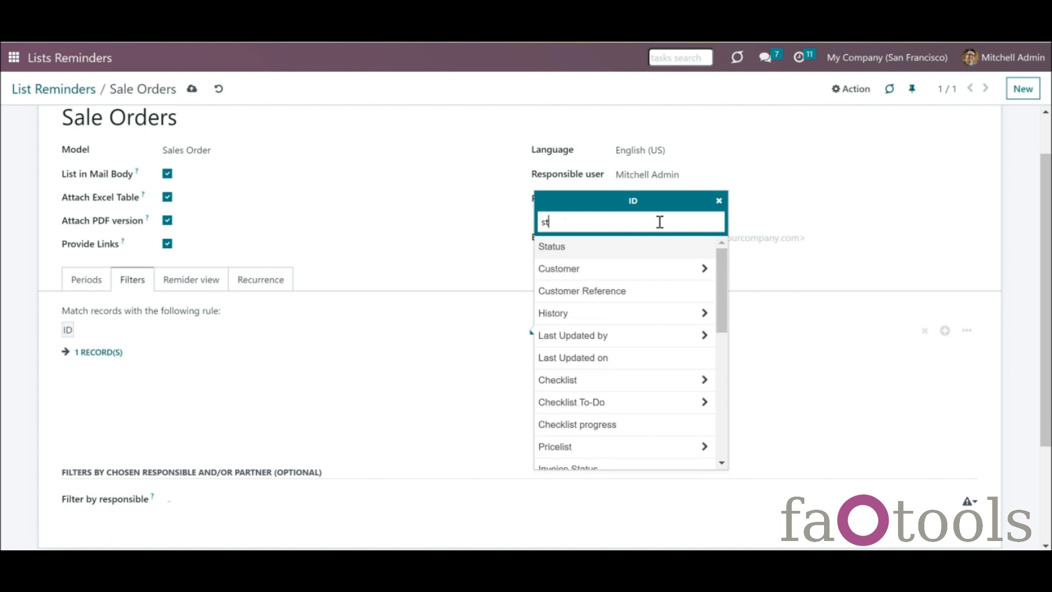
left_click(645, 247)
left_click(699, 330)
left_click(725, 360)
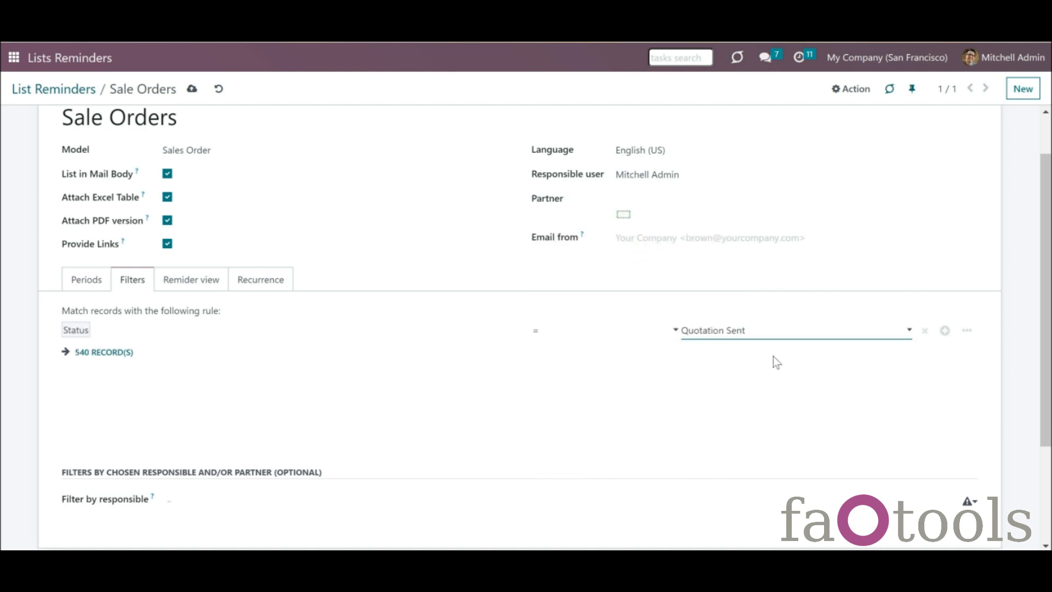
Add a second filter rule requiring the Sales Team > ID to equal 1.
left_click(945, 331)
left_click(210, 363)
type("sa")
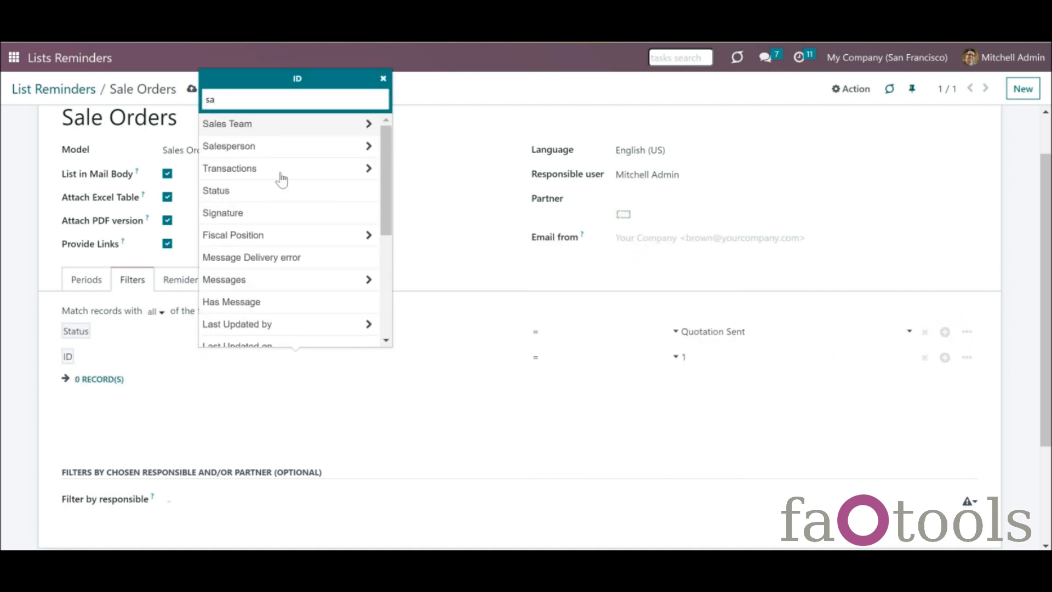
left_click(296, 125)
left_click(297, 108)
type("id")
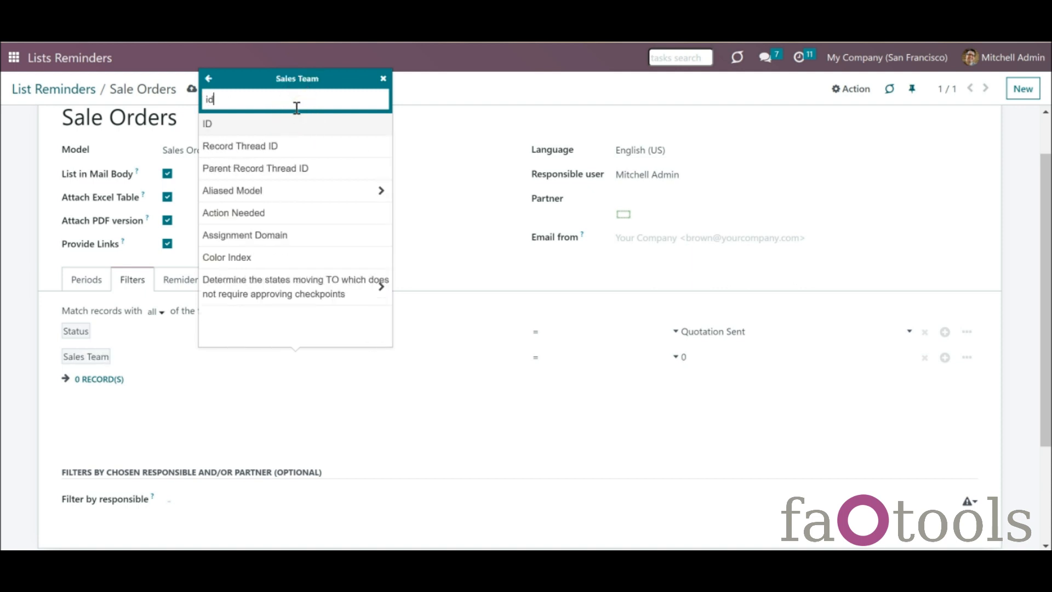
left_click(286, 130)
left_click(684, 359)
type("1")
left_click(663, 393)
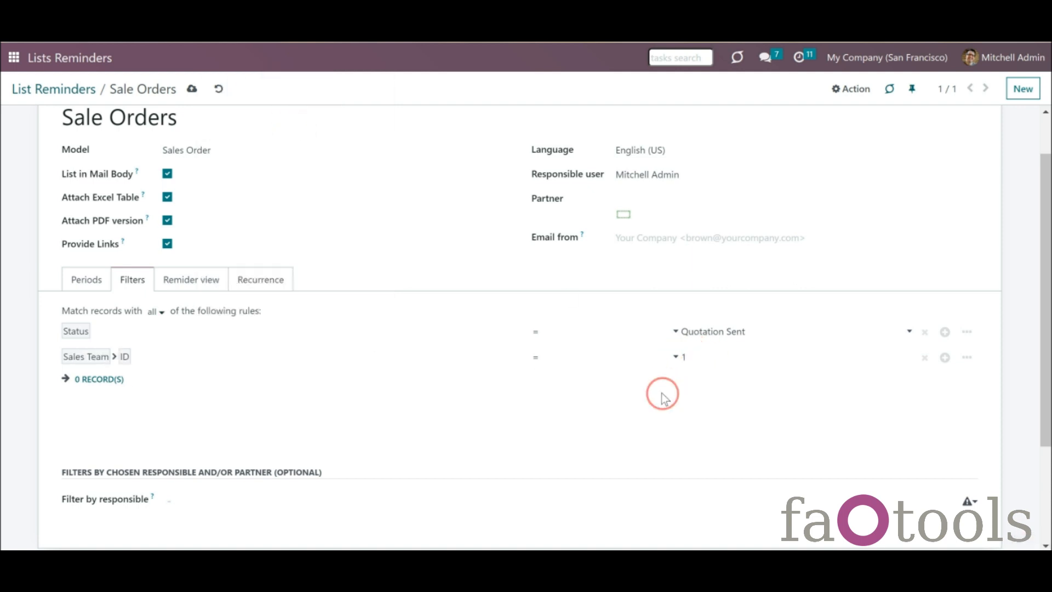
Check the records matching the filter rules, showing the Sales Team column to verify which team they belong to.
left_click(118, 381)
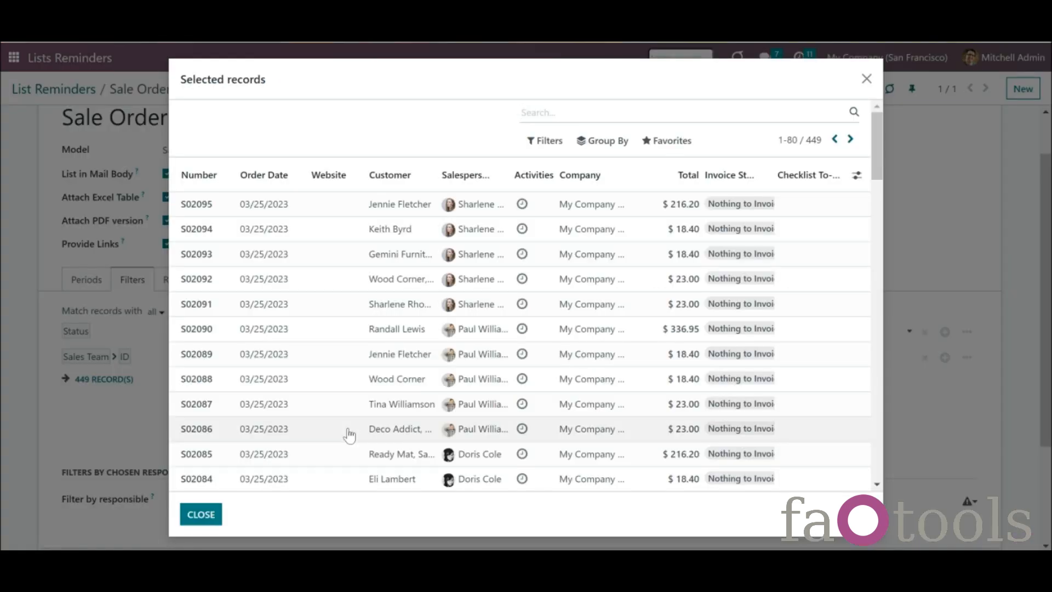
left_click(858, 176)
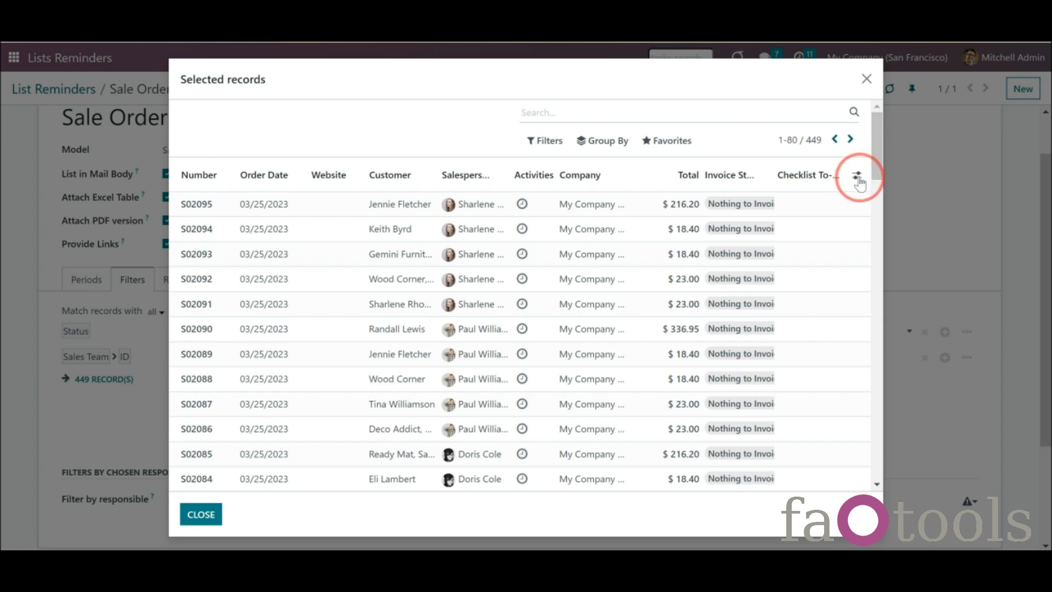
left_click(809, 313)
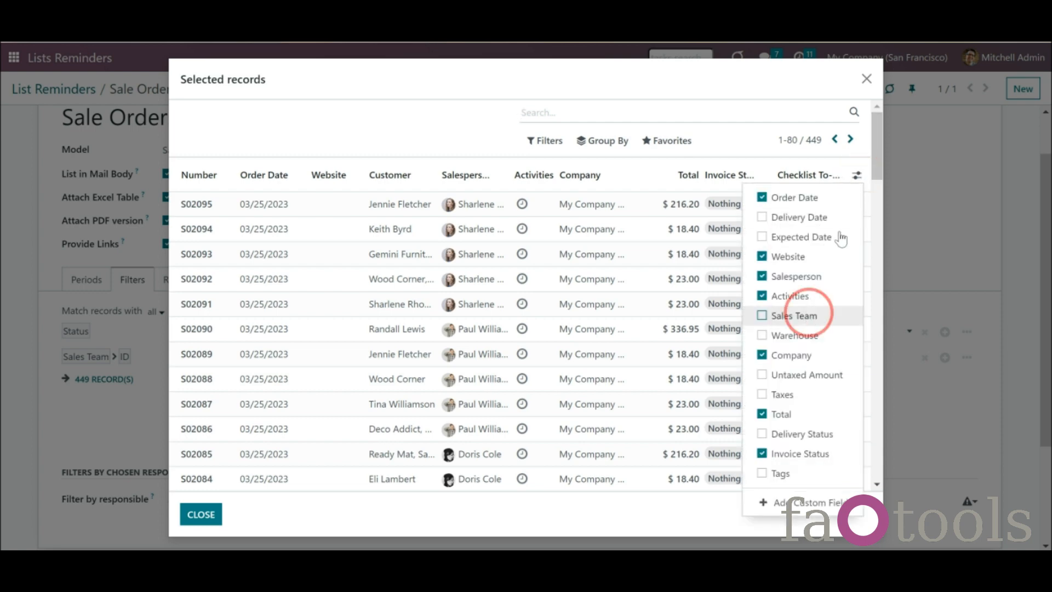
left_click_drag(874, 124, 878, 169)
left_click(754, 91)
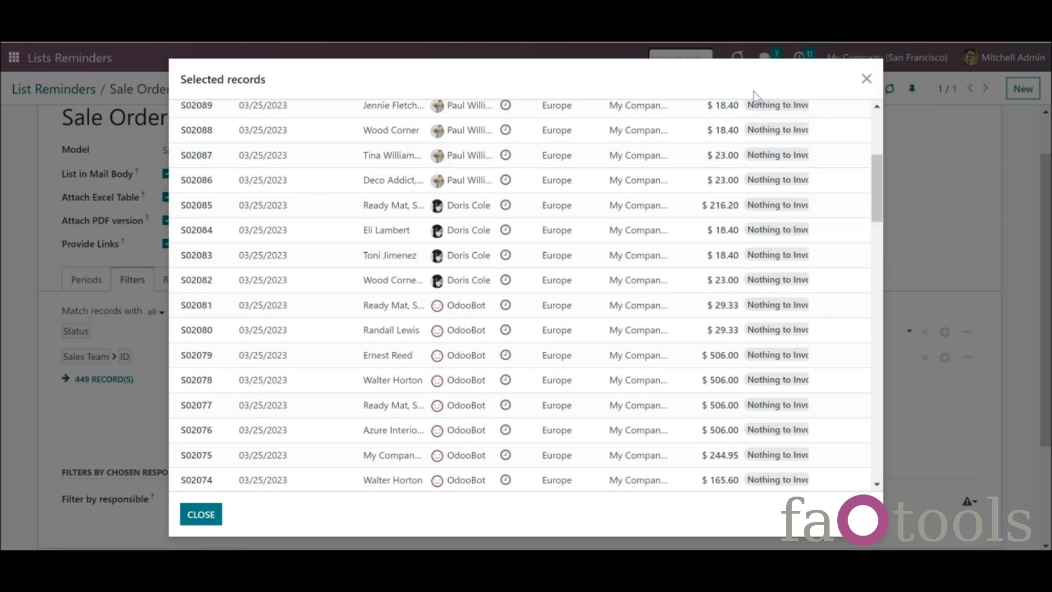
left_click(861, 79)
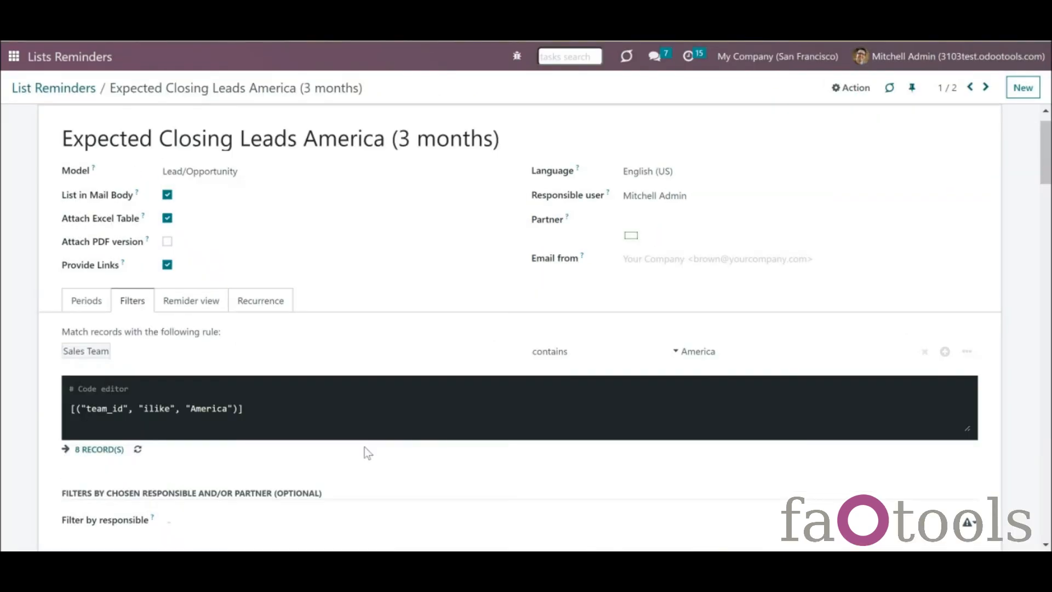
left_click(281, 401)
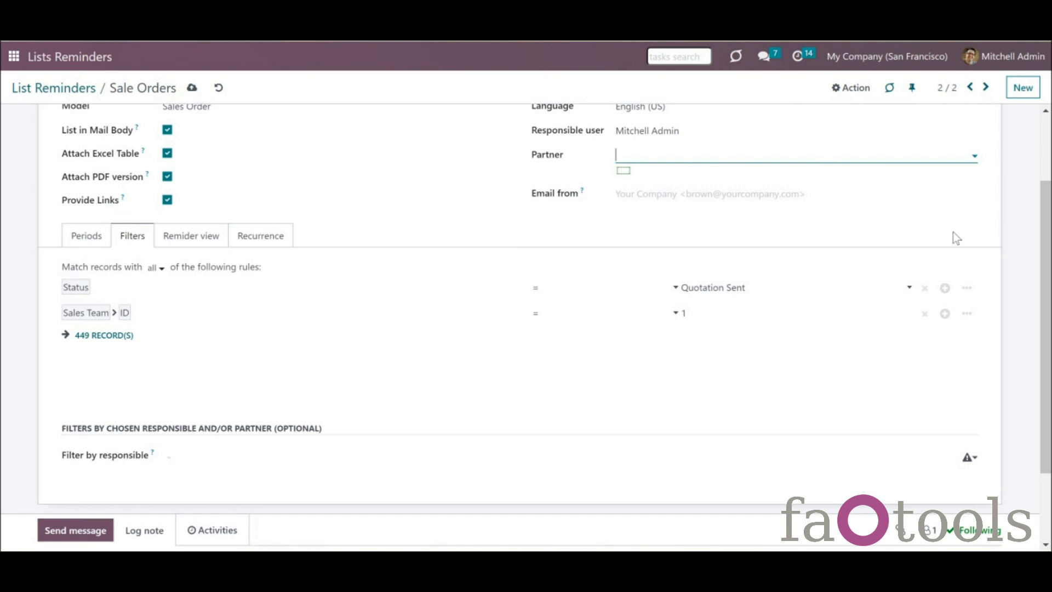
Set the Sale Orders reminder's partner to Gemini Furniture.
left_click_drag(1043, 237, 1041, 226)
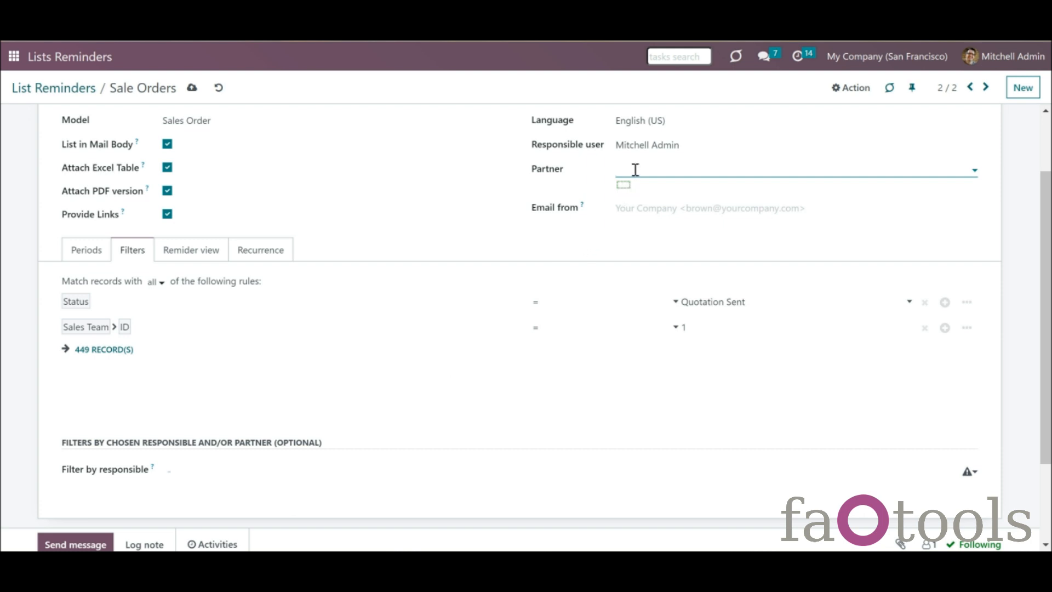
type("g")
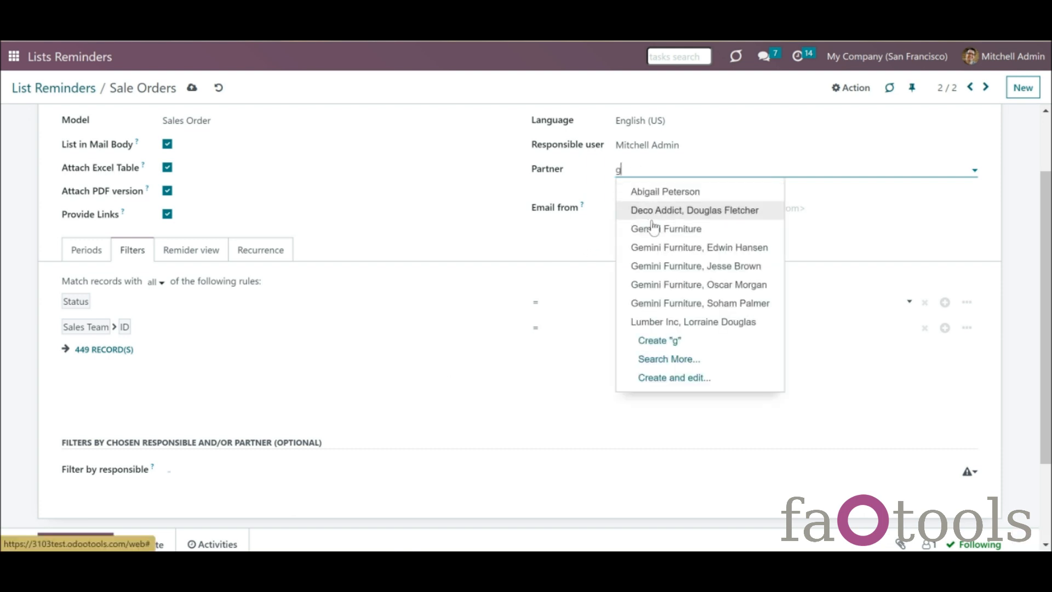
left_click(654, 233)
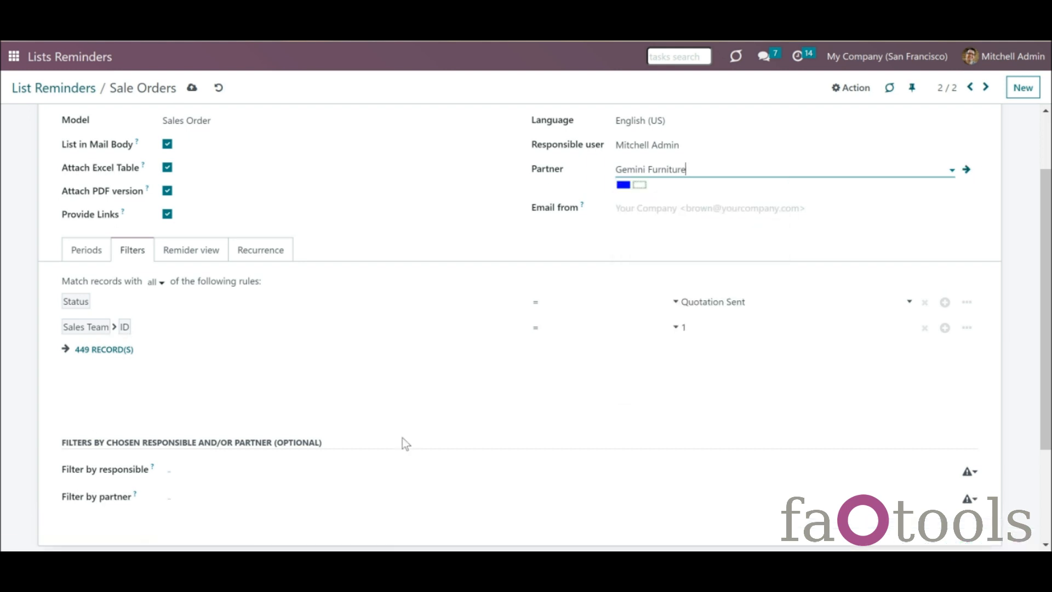
Set the reminder's optional filter by partner to the Customer field.
left_click(202, 472)
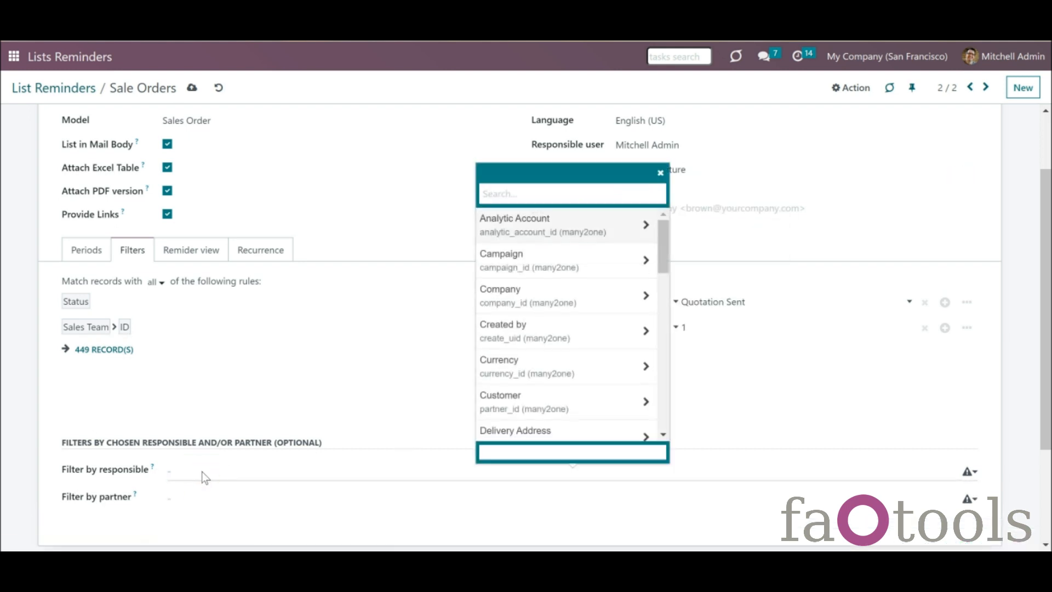
left_click(200, 502)
type("c")
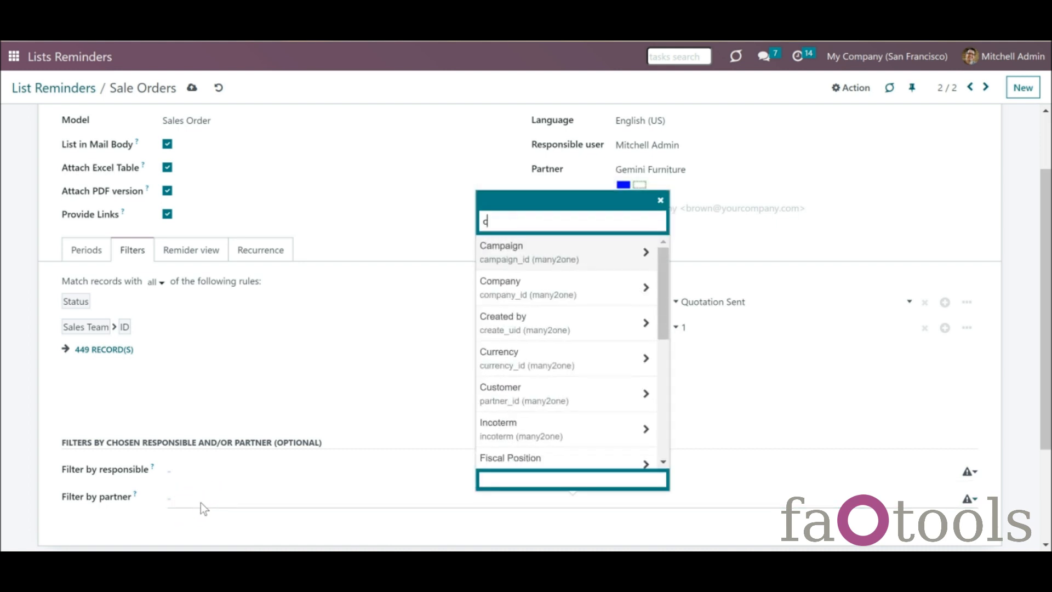
left_click(515, 390)
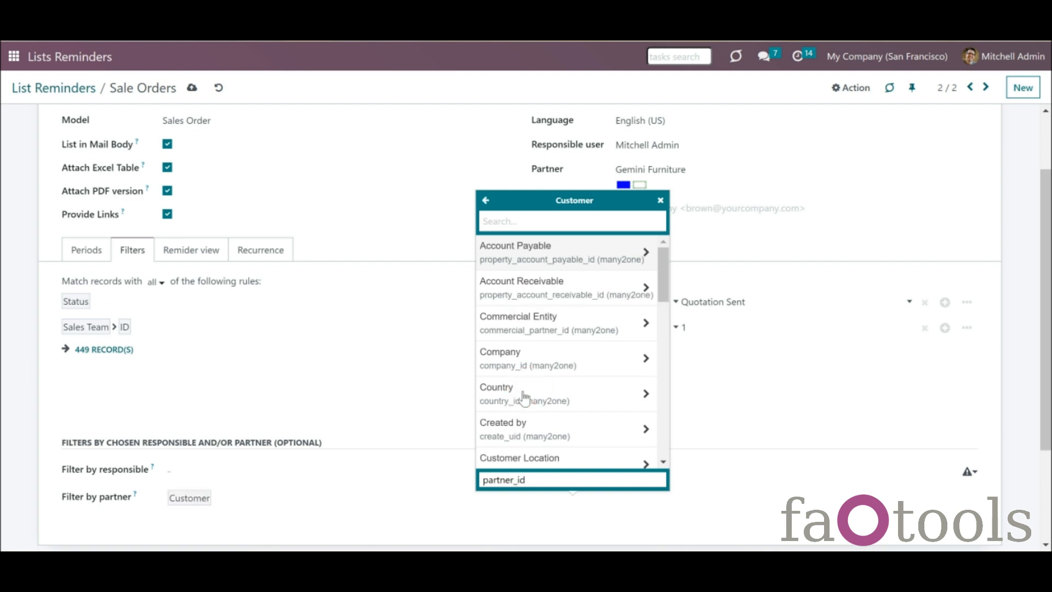
left_click(374, 370)
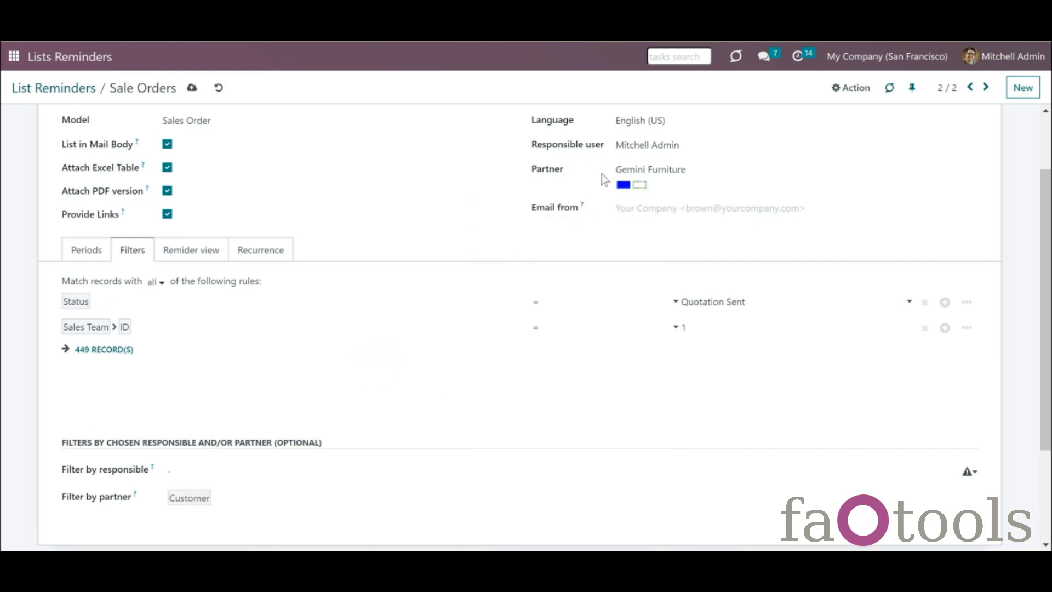
left_click(623, 184)
left_click(307, 384)
Replace the reminder's responsible user with the other employee.
left_click_drag(701, 144, 594, 146)
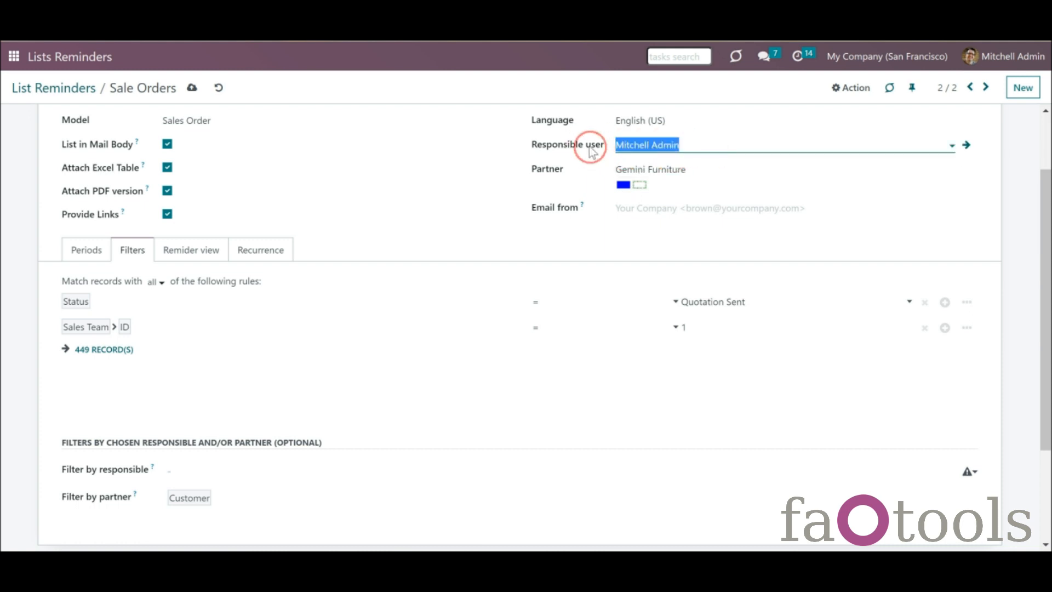
type("ja")
left_click(640, 166)
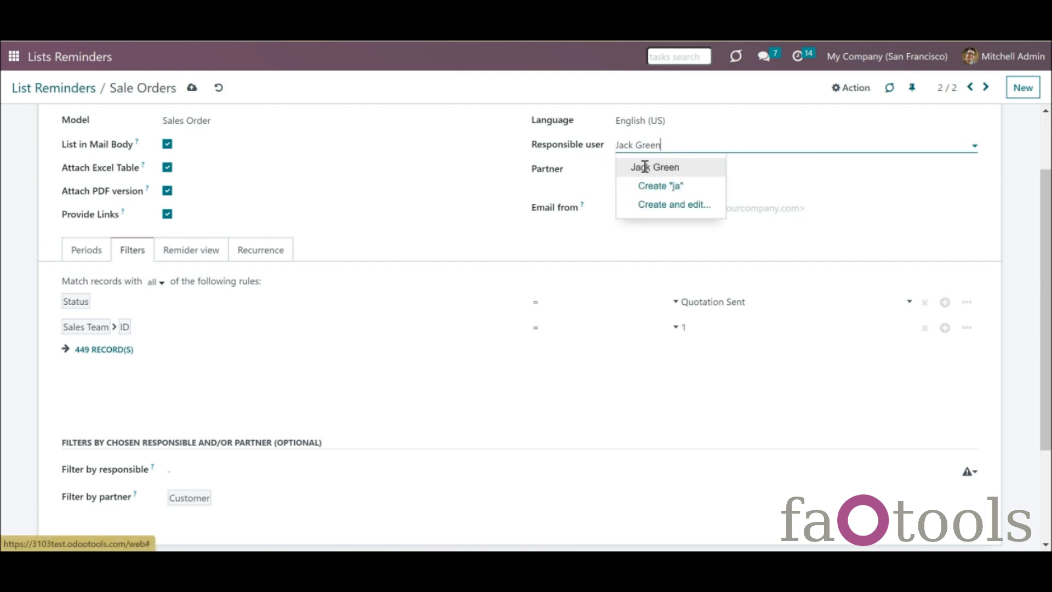
Set the reminder's optional filter by responsible to the Salesperson field.
left_click(273, 475)
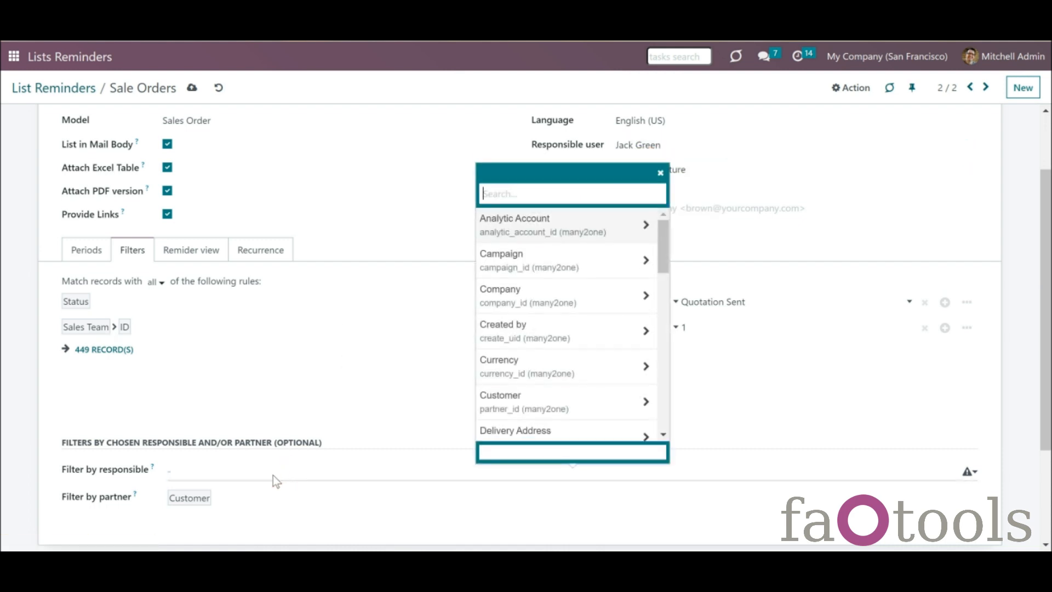
type("sa")
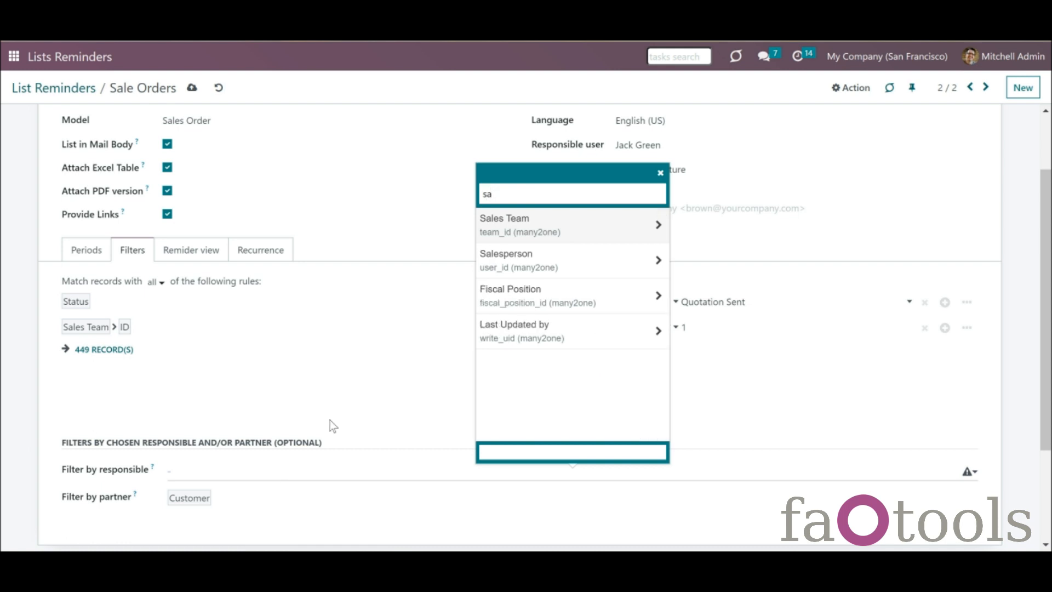
left_click(548, 263)
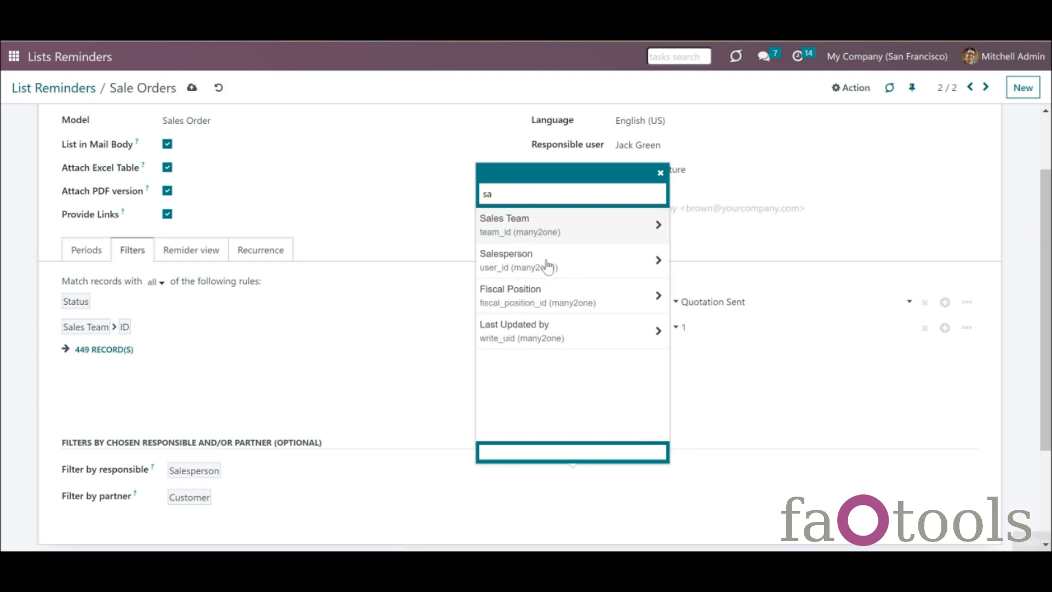
left_click(298, 404)
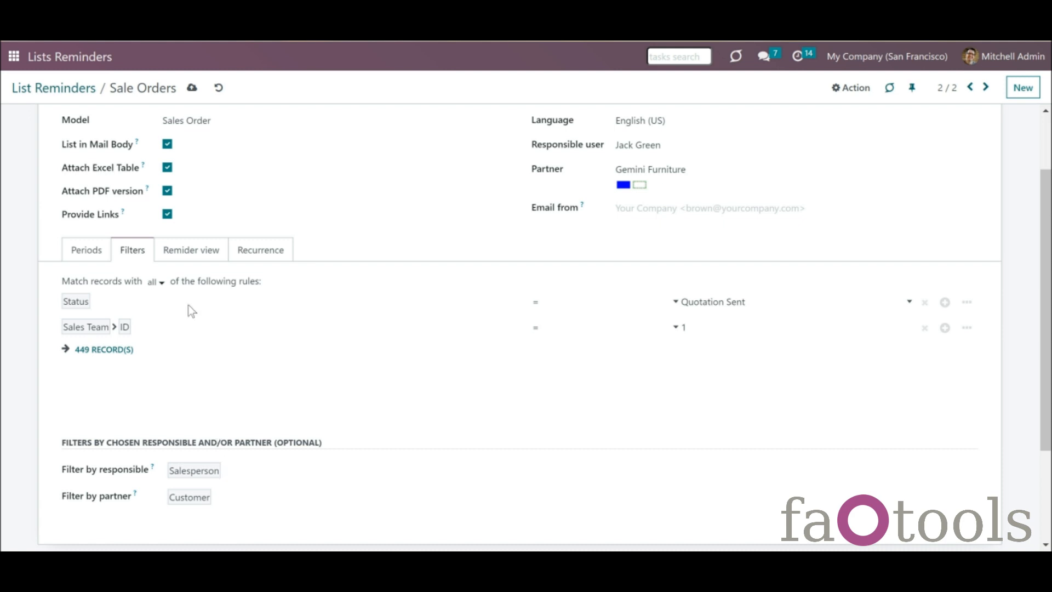
Write the reminder's message introduction as "Here are the Sale Orders of our partner Gemini Furniture!" and check its text formatting options.
left_click(199, 258)
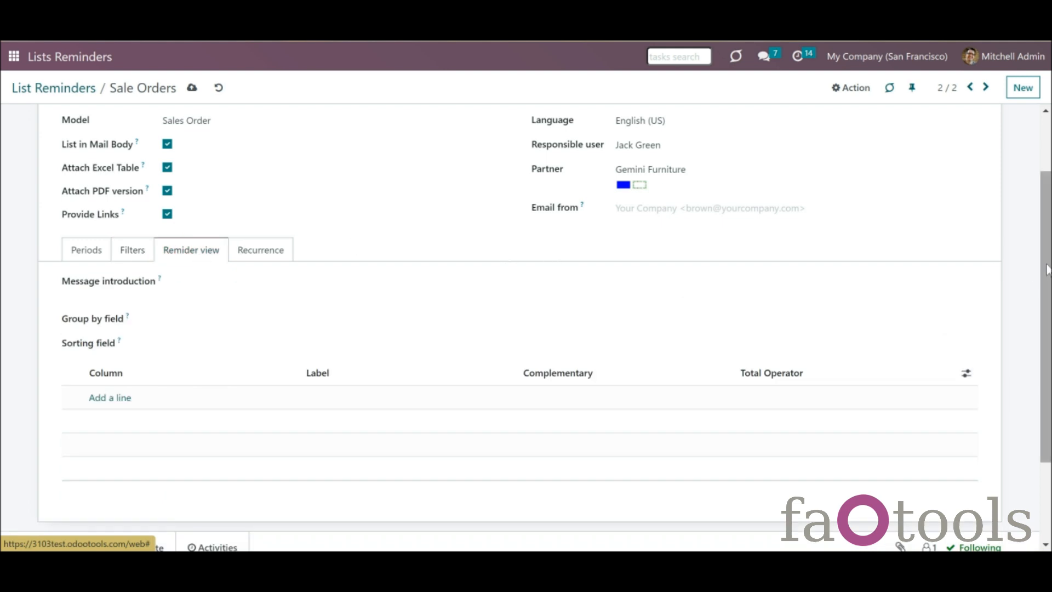
scroll(1048, 269, "up", 2)
left_click(279, 342)
left_click(273, 332)
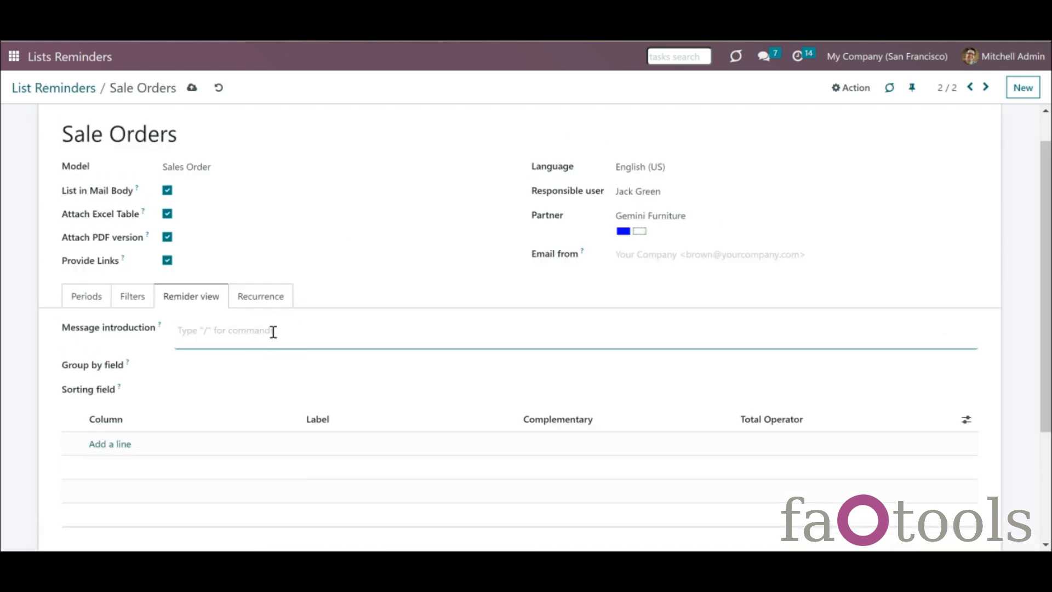
type("Here are the Sale Orders of our partner Gemini Furniture!")
left_click(463, 332)
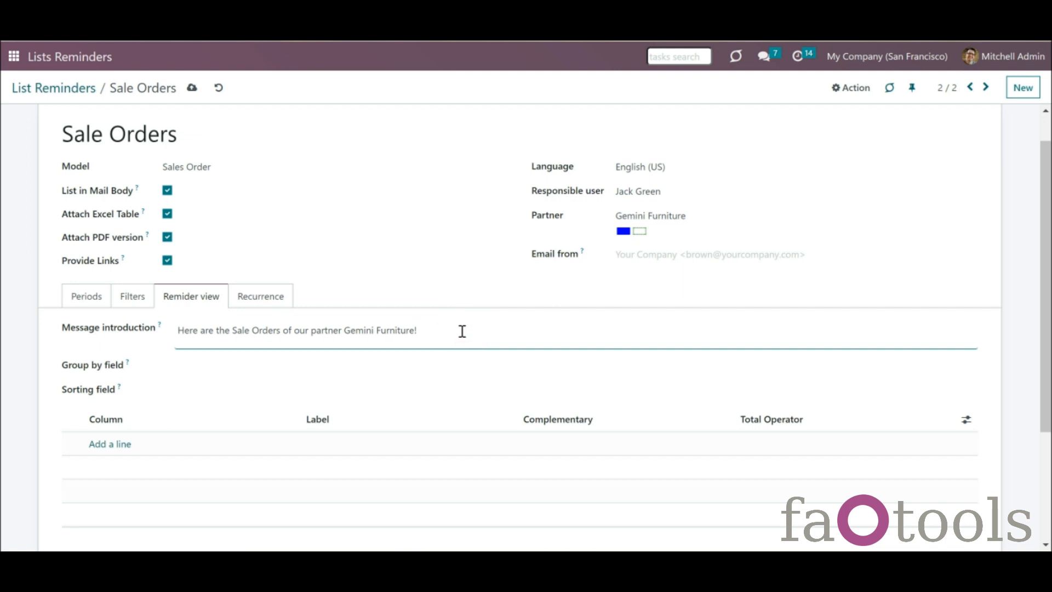
left_click_drag(441, 335, 342, 331)
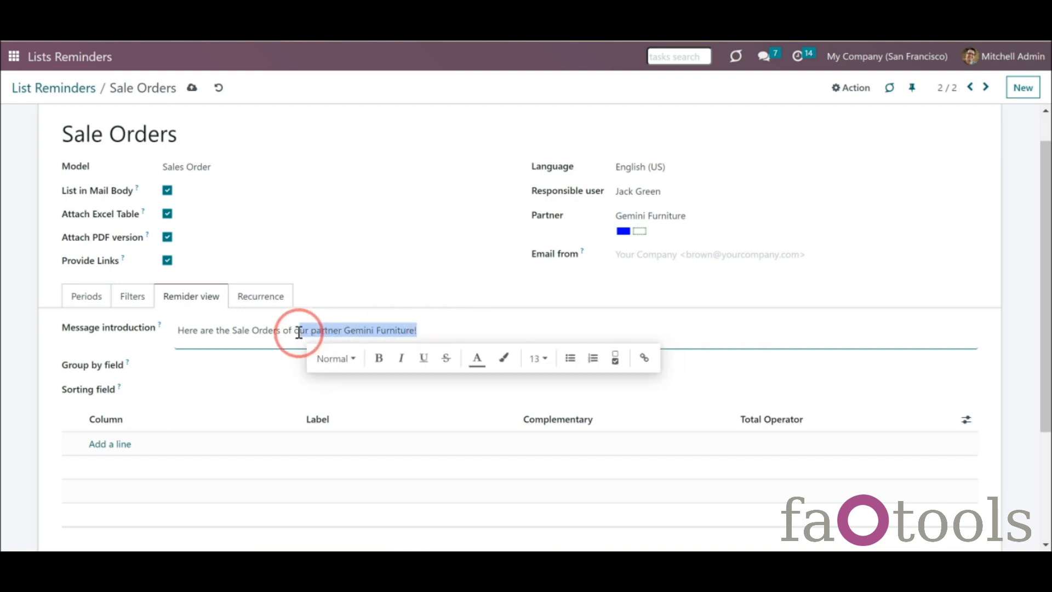
left_click_drag(299, 333, 313, 332)
left_click(435, 334)
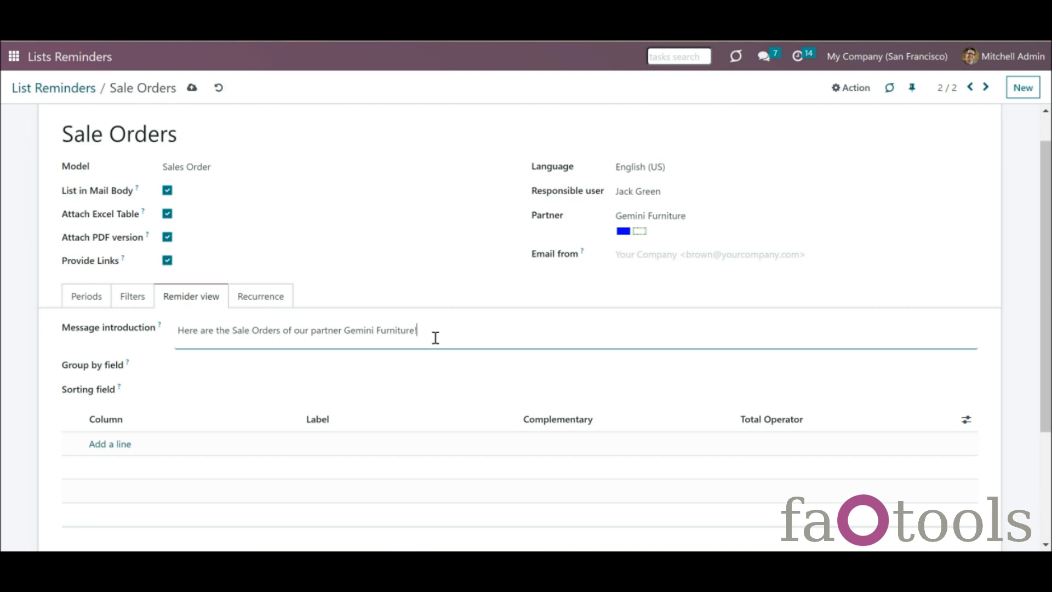
Group the reminder list by Customer (sale.order).
left_click(370, 367)
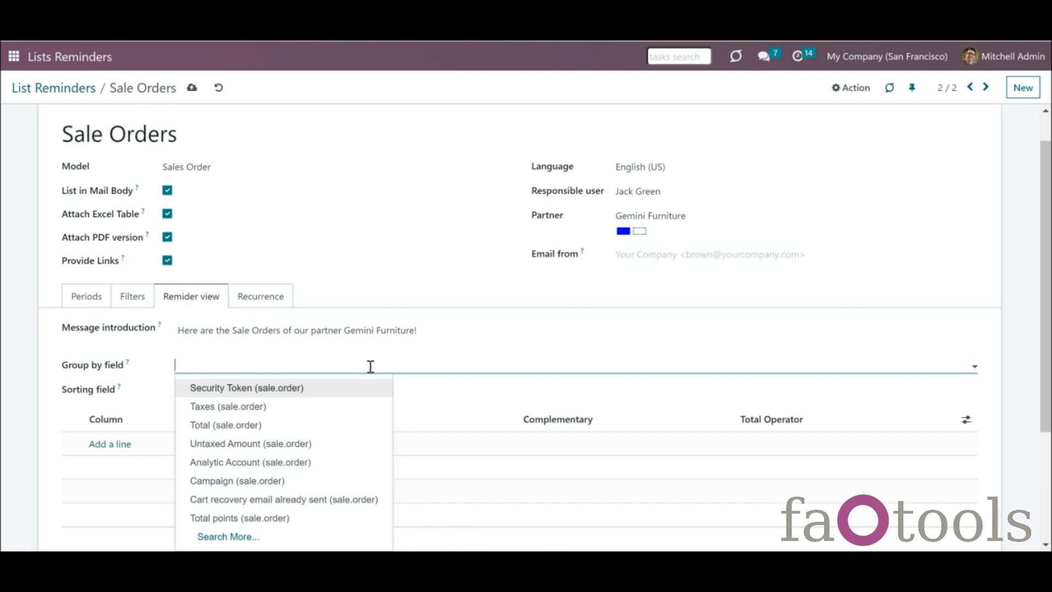
type("cu")
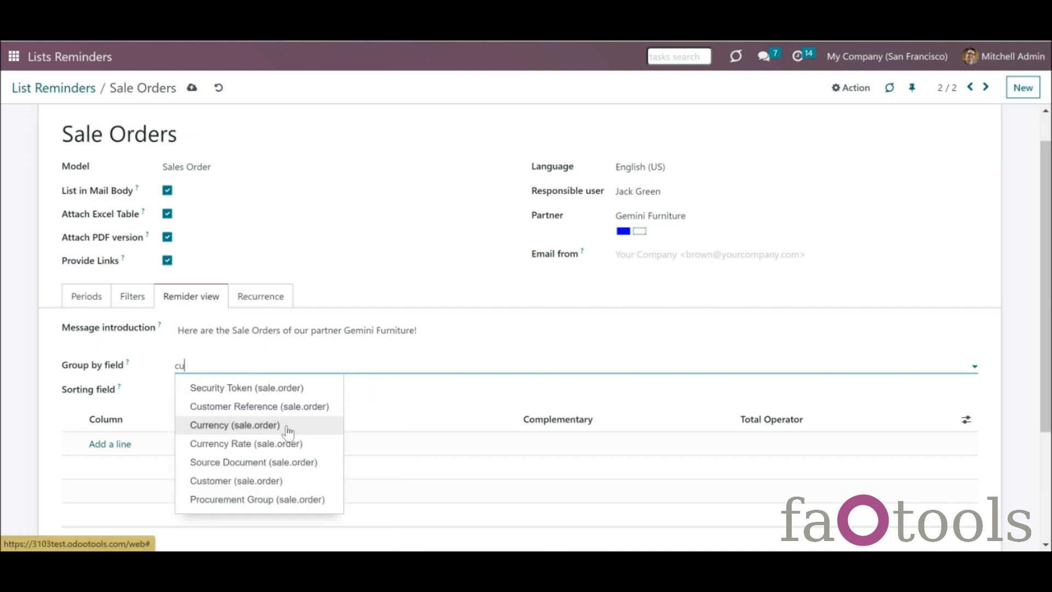
left_click(291, 479)
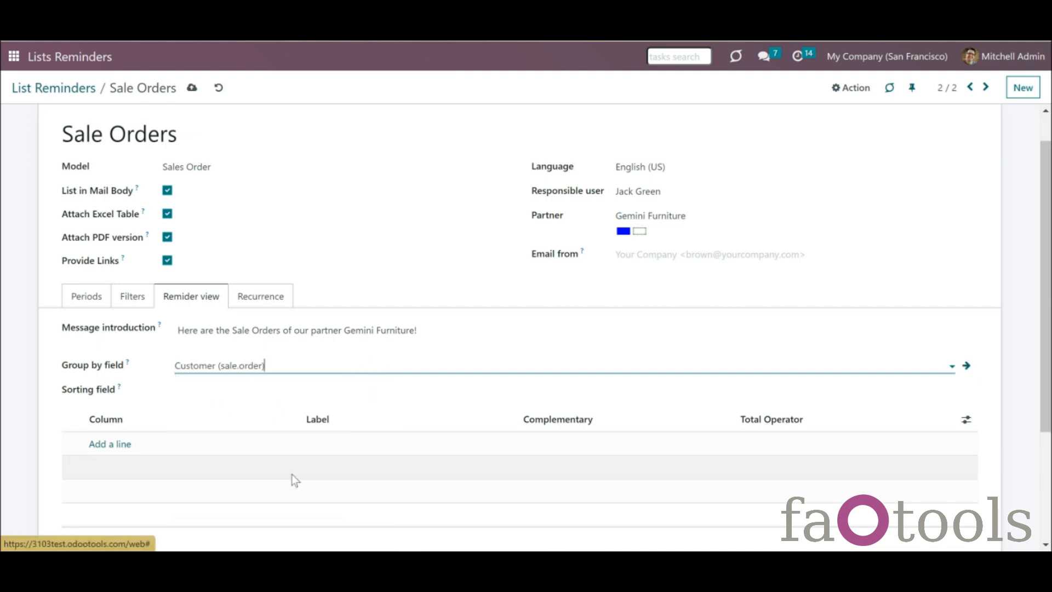
Set the reminder list's grouping field to Status (sale.order).
left_click_drag(1048, 273, 1048, 296)
left_click_drag(304, 341, 169, 341)
type("sta")
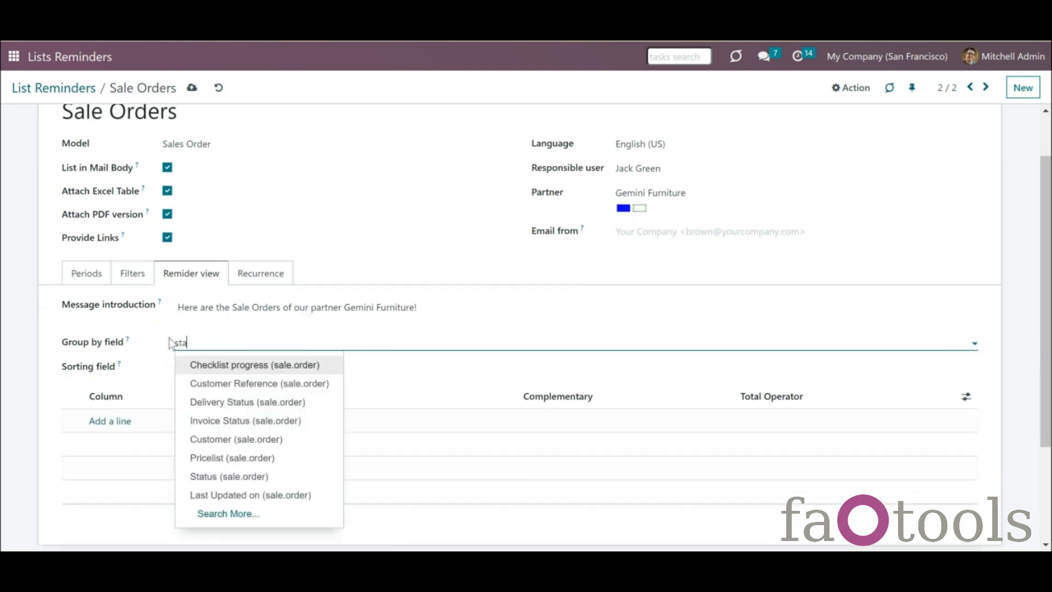
left_click(235, 403)
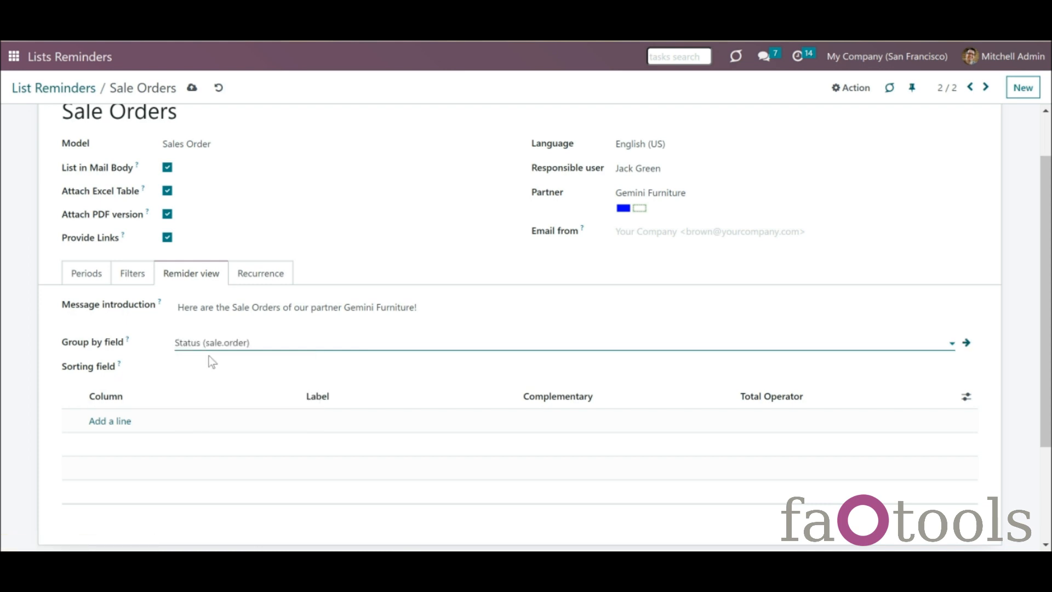
Set the reminder list's sorting field to Creation Date (sale.order).
left_click(208, 366)
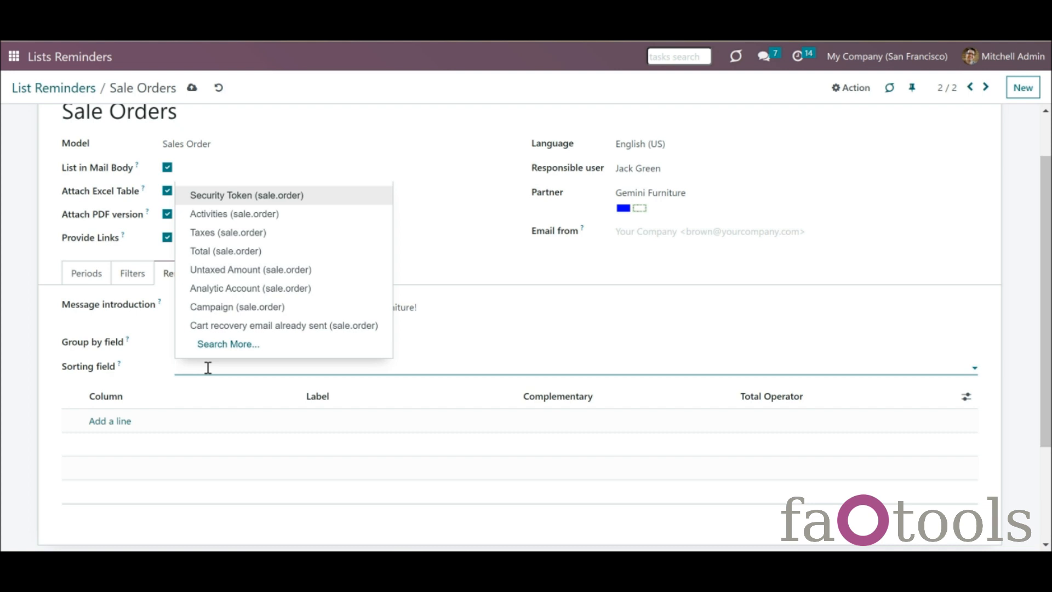
type("cre")
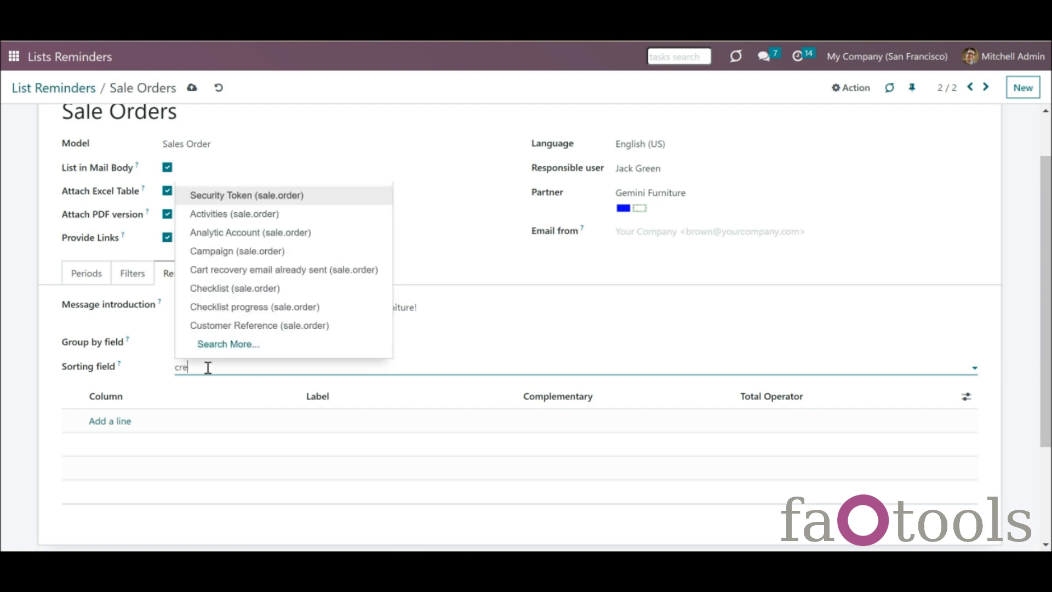
left_click(224, 390)
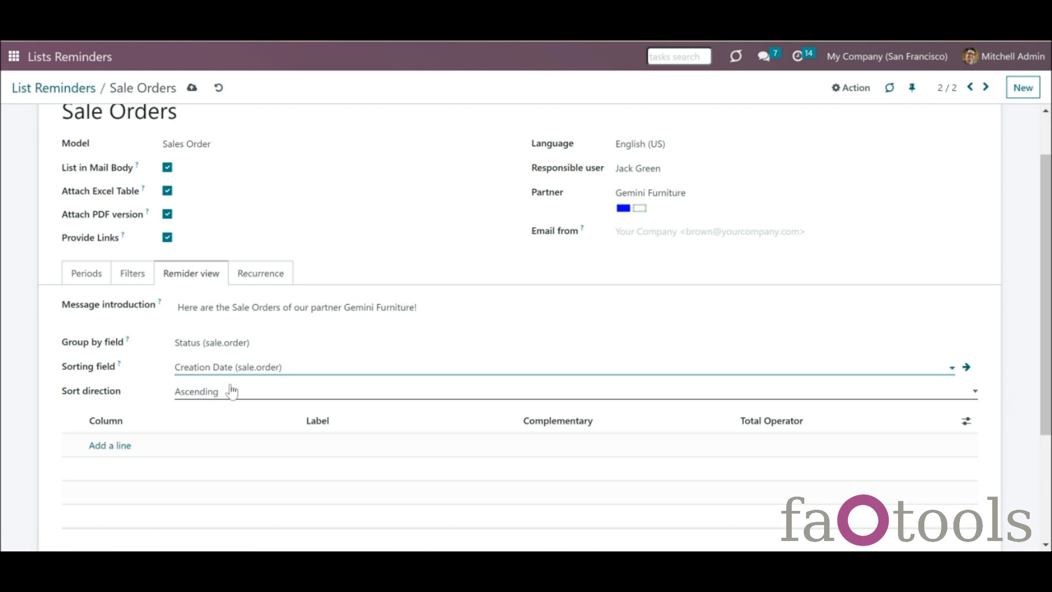
Set the sort direction to Ascending and add Creation Date (sale.order) as the list's first column.
left_click(292, 400)
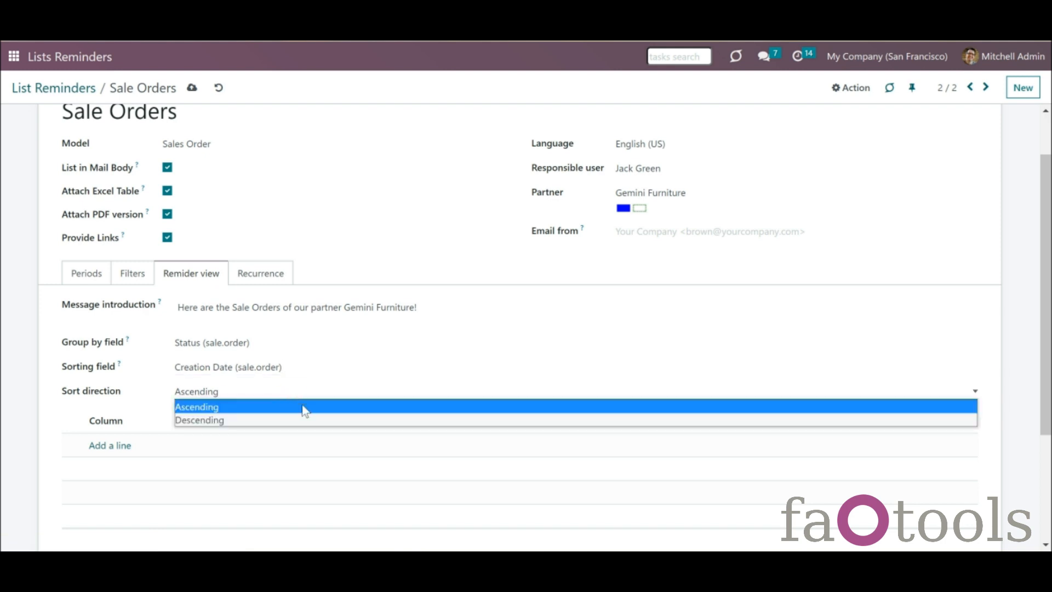
left_click(304, 407)
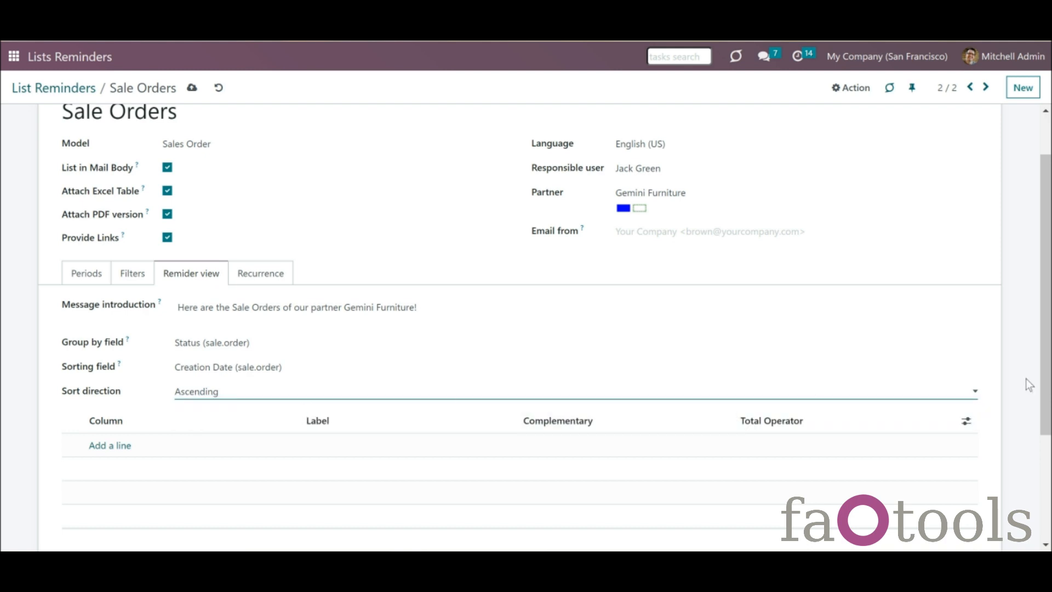
left_click_drag(1043, 378, 1044, 414)
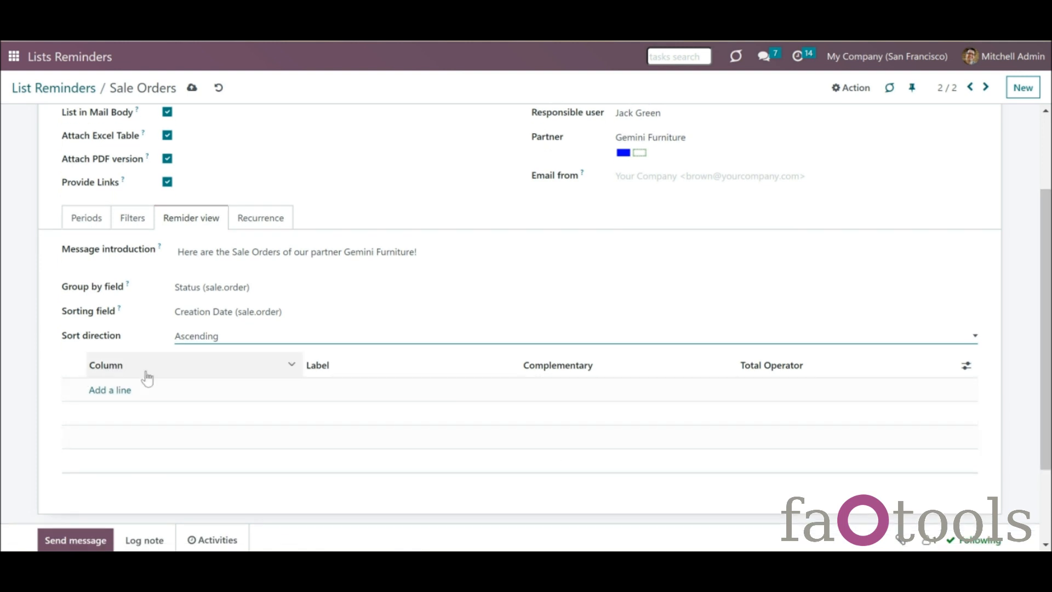
left_click(104, 390)
type("qre")
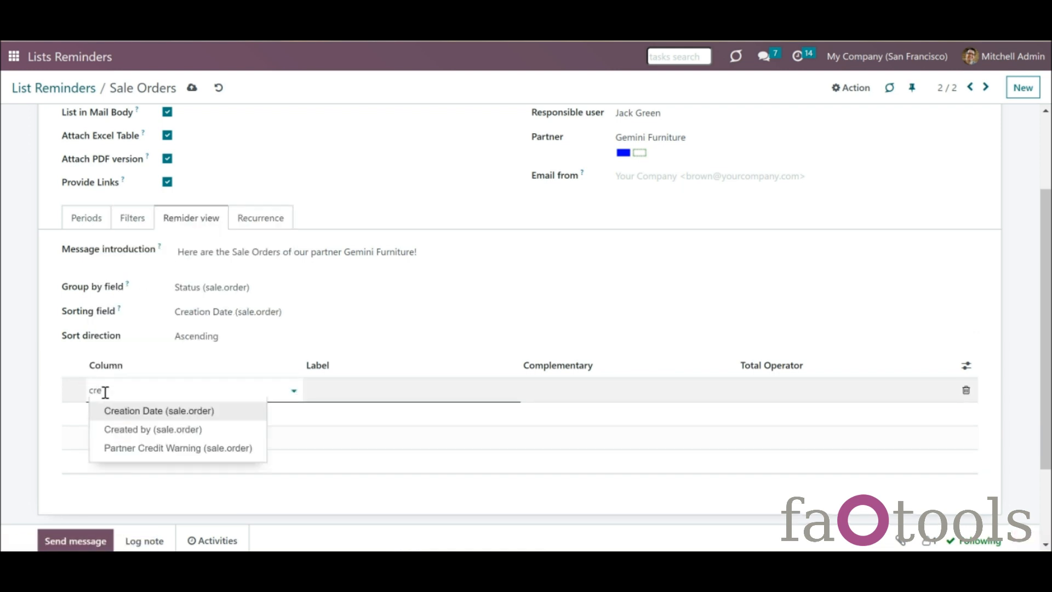
left_click(141, 417)
Add Order Reference (sale.order) as the second column of the reminder list.
left_click(117, 416)
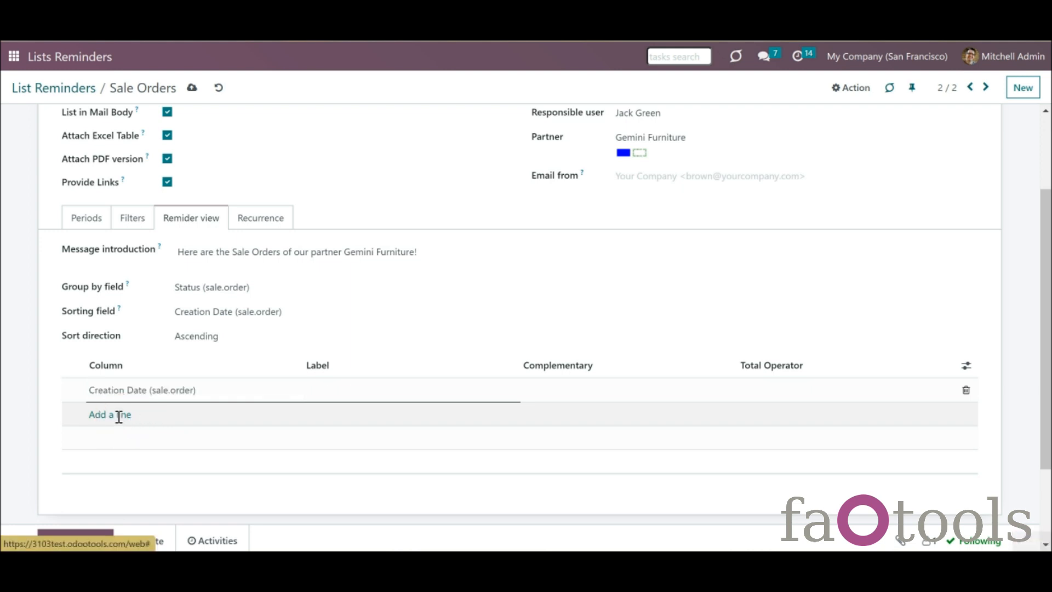
type("refe")
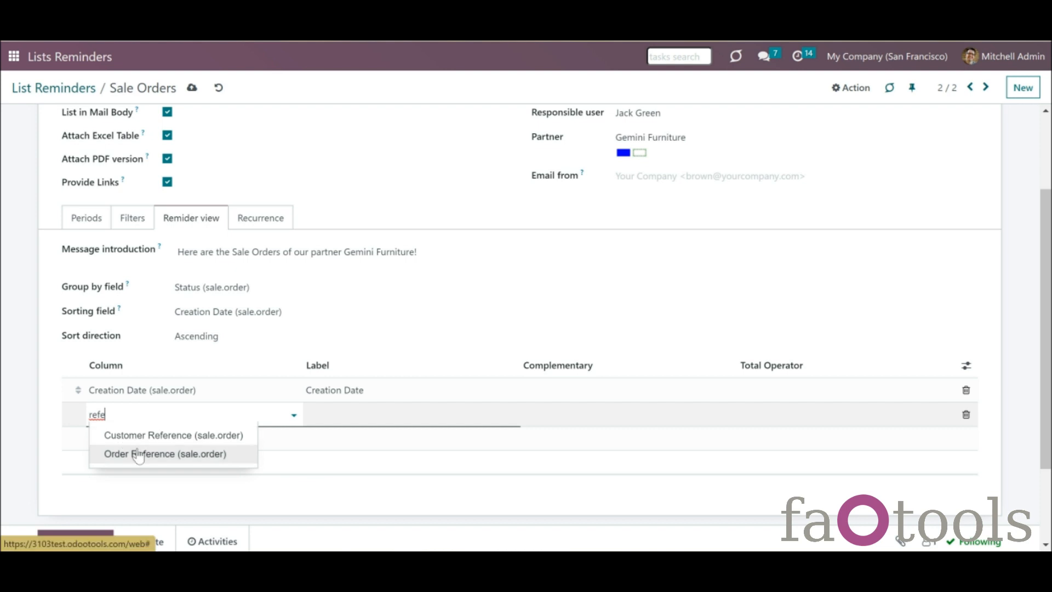
left_click(138, 454)
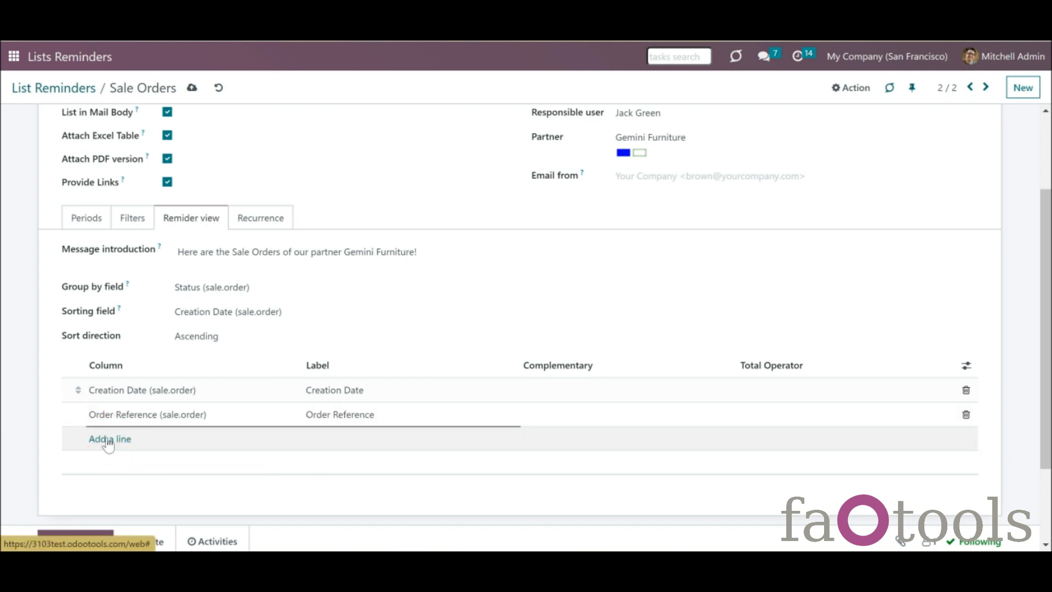
Add a third column to the reminder list with the field Salesperson (sale.order).
left_click(109, 442)
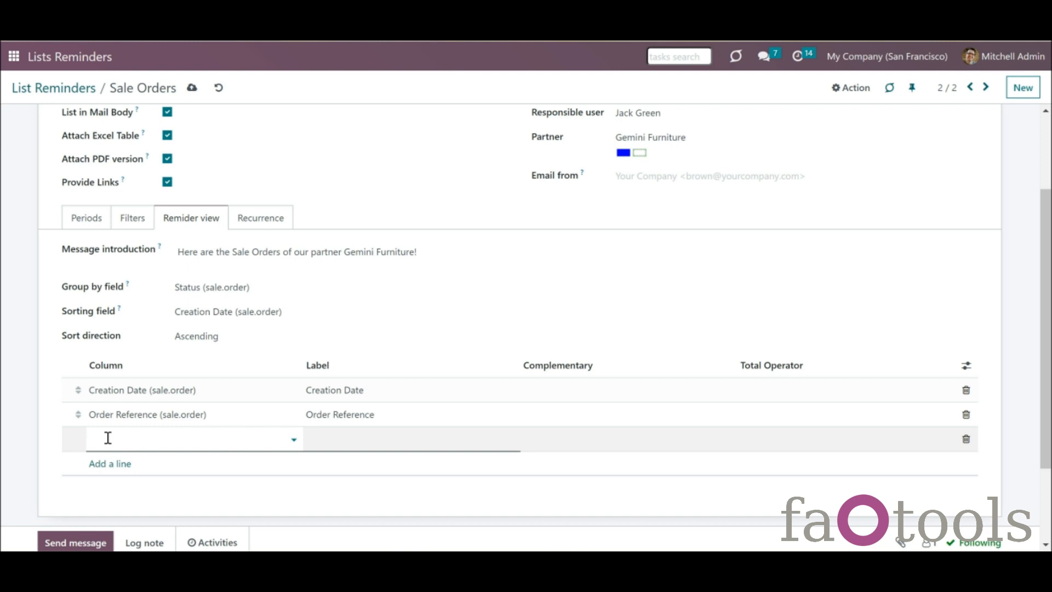
left_click(108, 438)
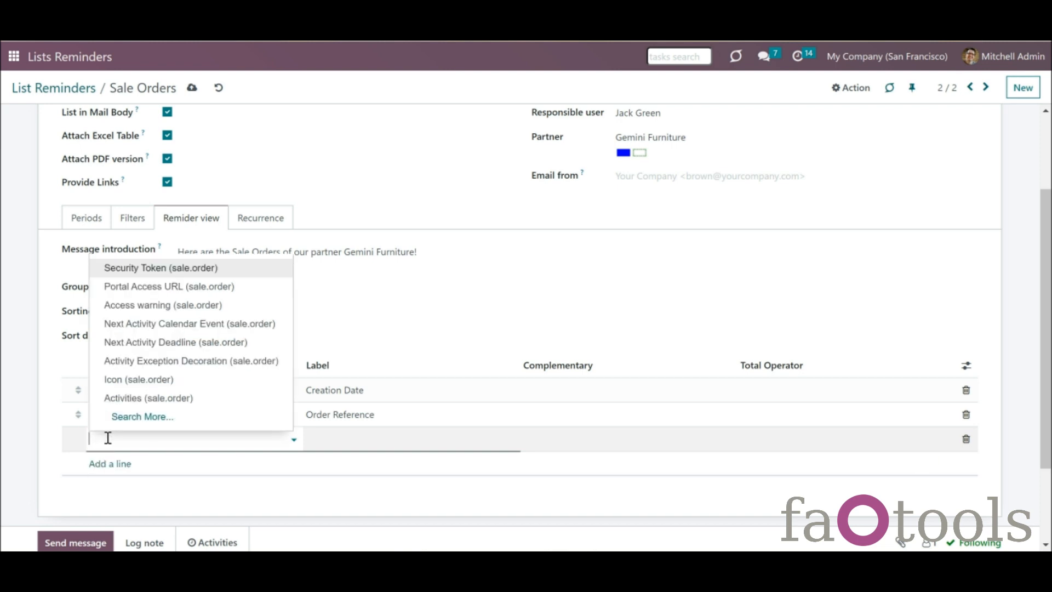
type("sale")
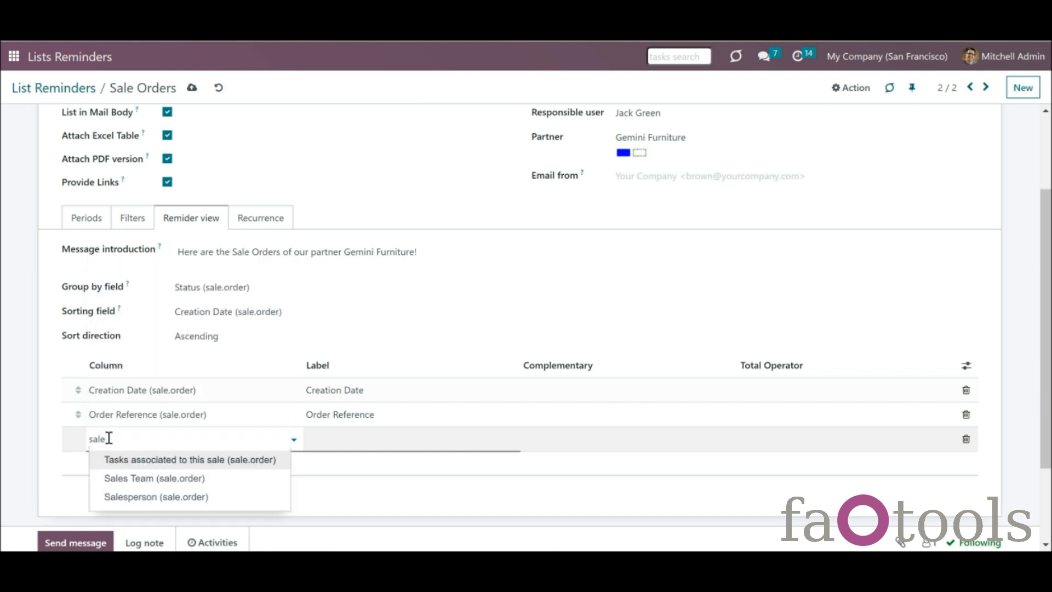
left_click(153, 496)
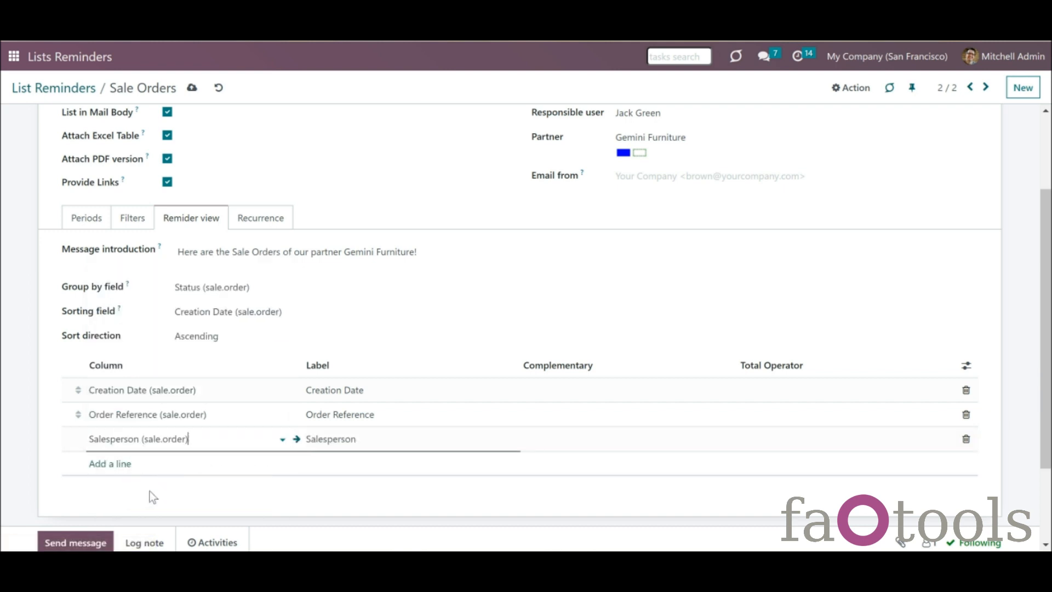
Change the third column's field to Total (sale.order).
left_click_drag(189, 439, 82, 438)
key("BackSpace")
type("tot")
left_click(144, 464)
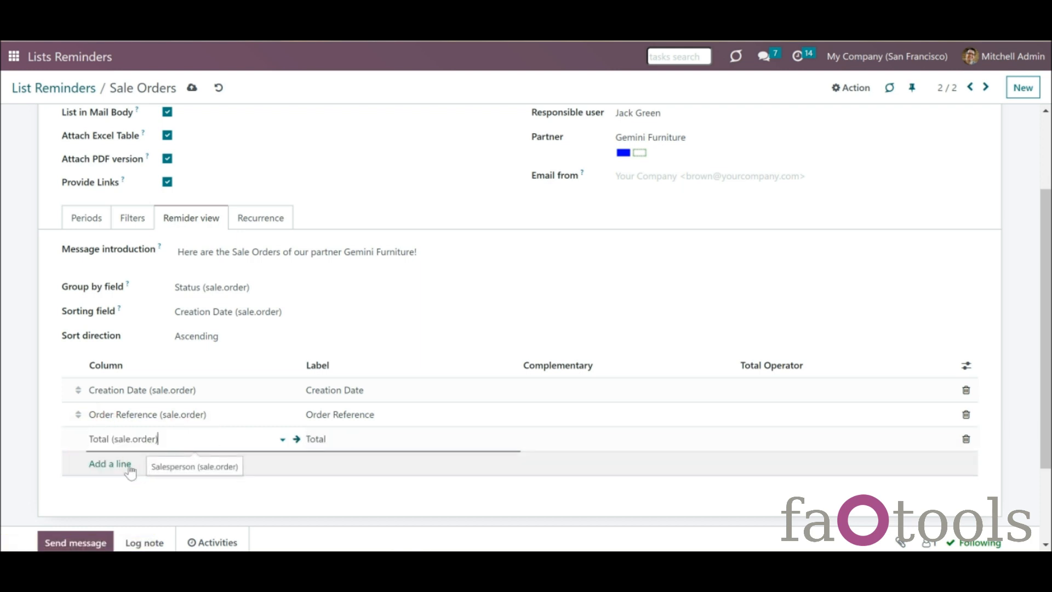
Add Salesperson (sale.order) as the fourth column, below the Total line.
left_click(107, 464)
type("sa")
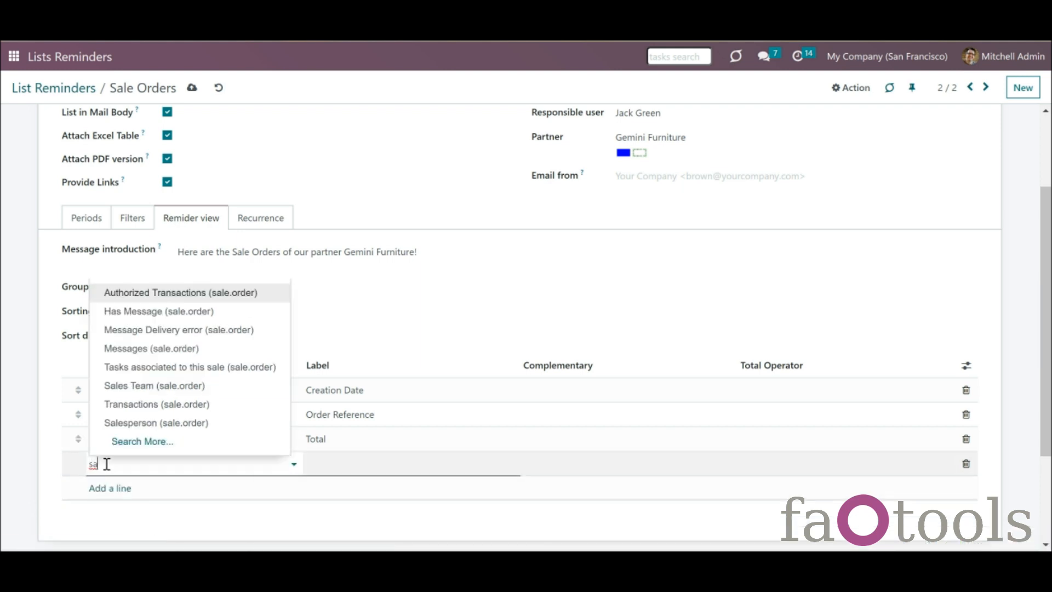
left_click(147, 426)
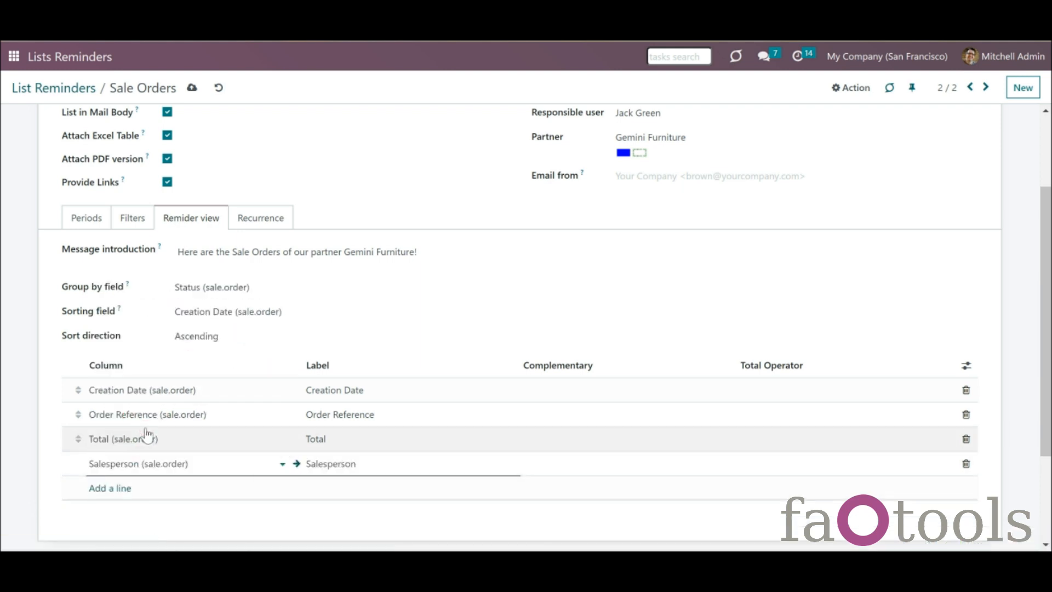
scroll(1033, 416, "down", 1)
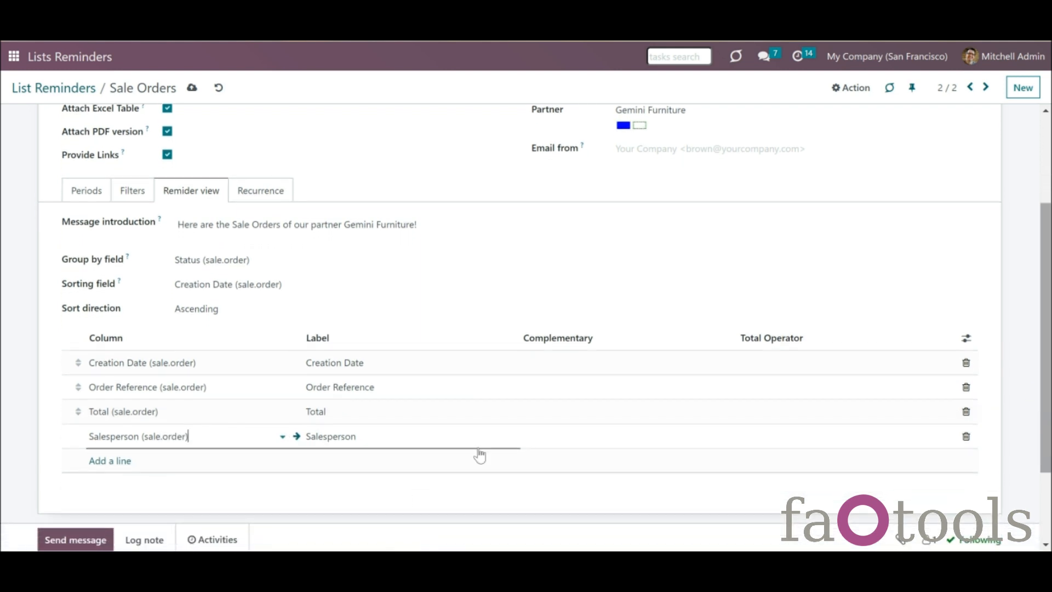
left_click(295, 488)
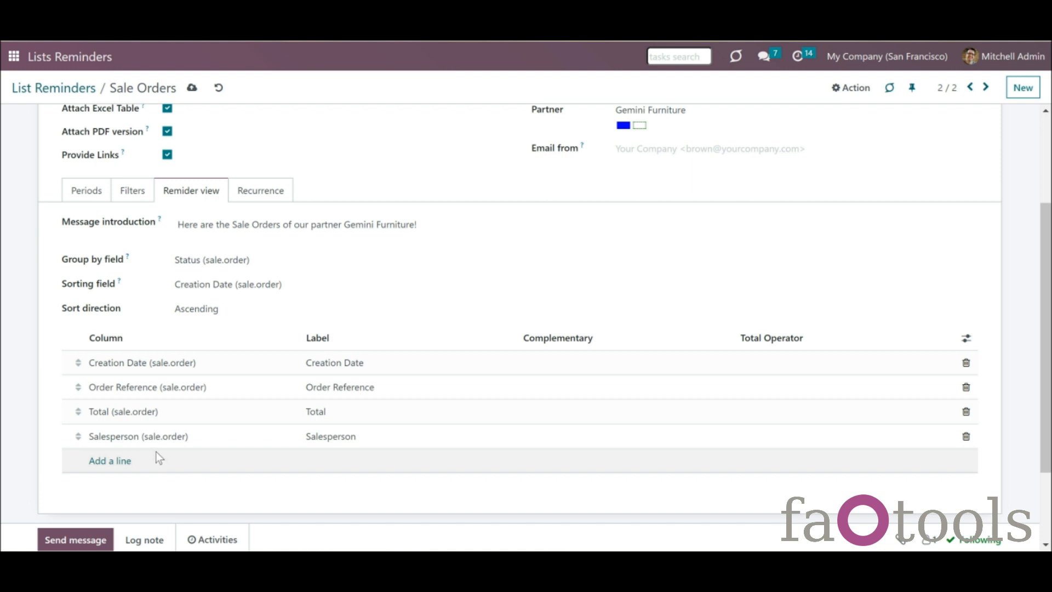
Add a fifth column for Salesperson (sale.order) with Email (res.users) as its complementary field.
left_click(111, 462)
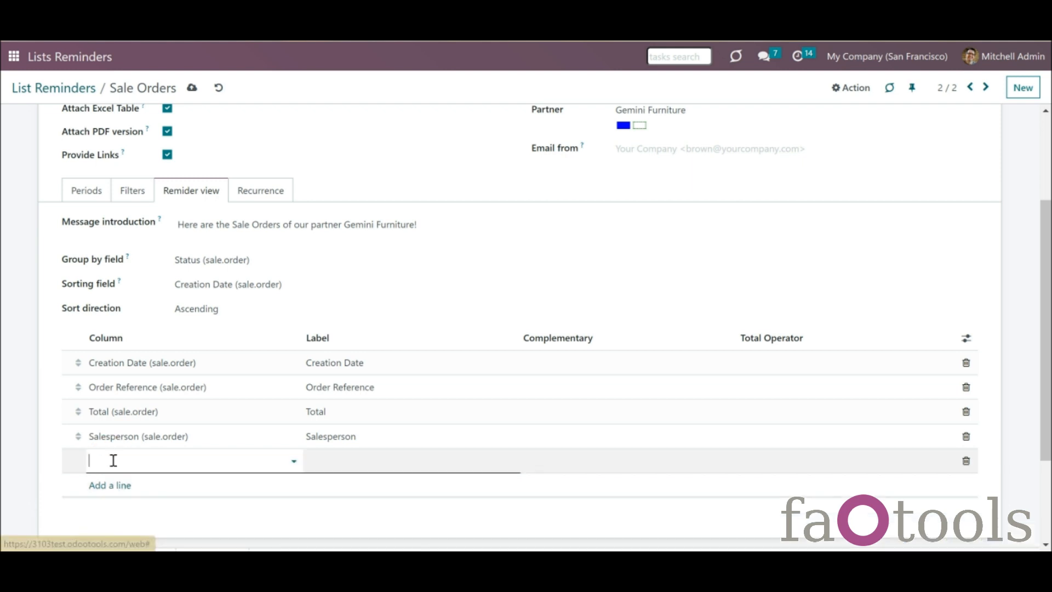
type("sales")
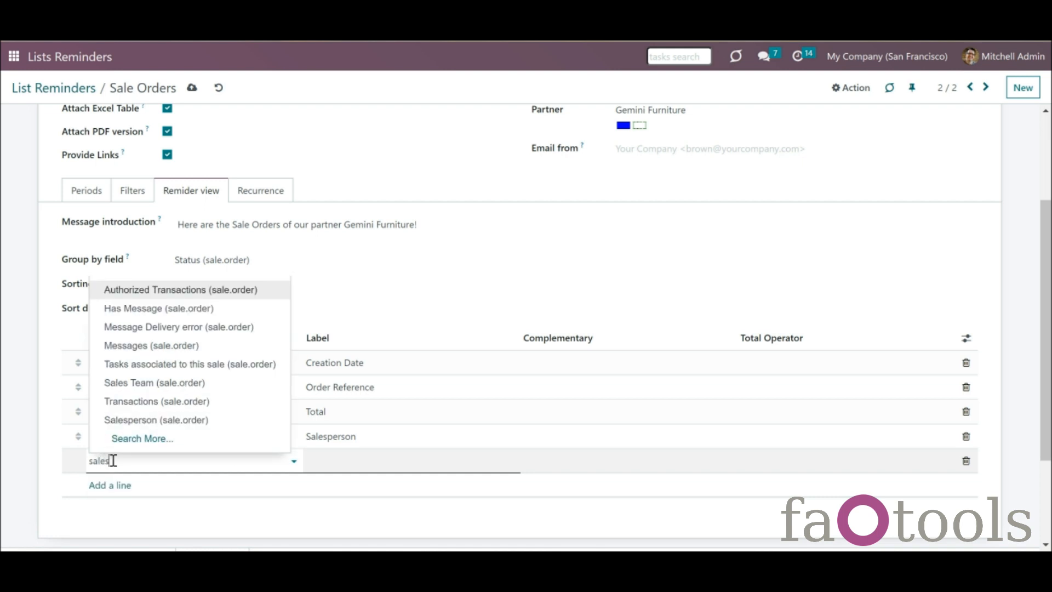
left_click(167, 499)
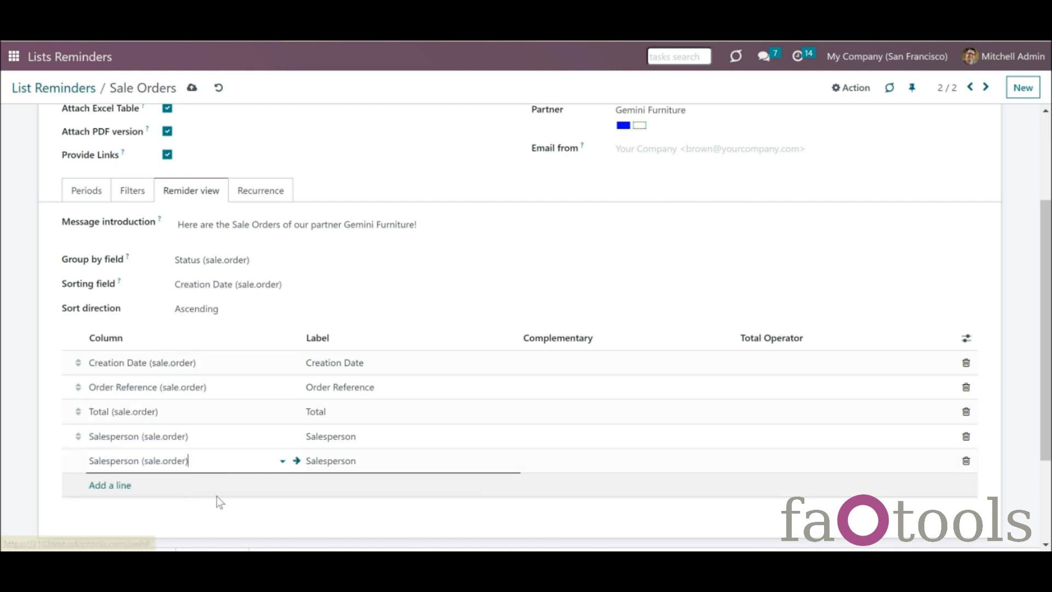
left_click(604, 460)
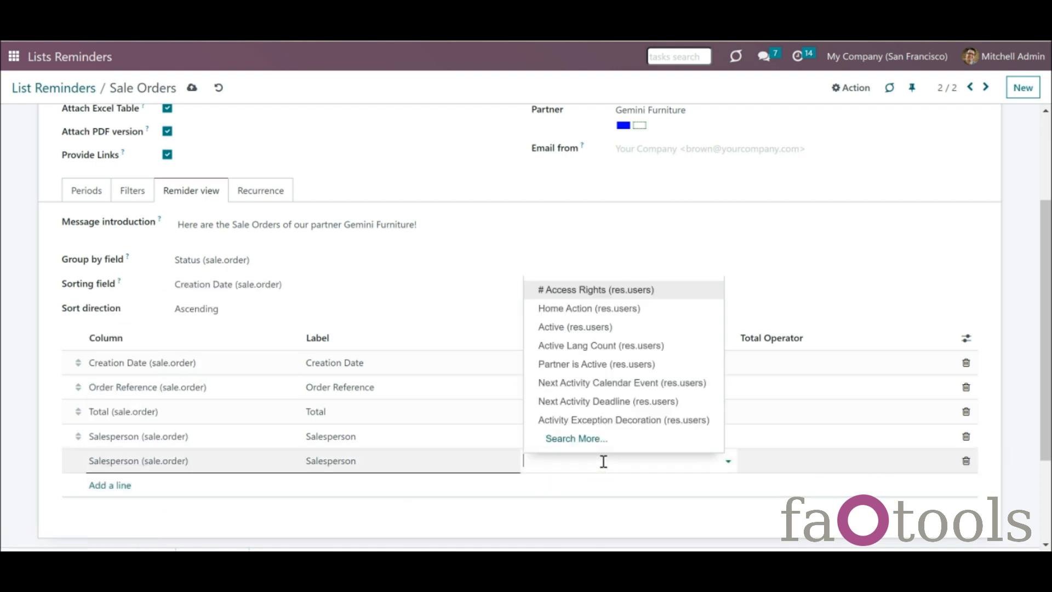
type("ema")
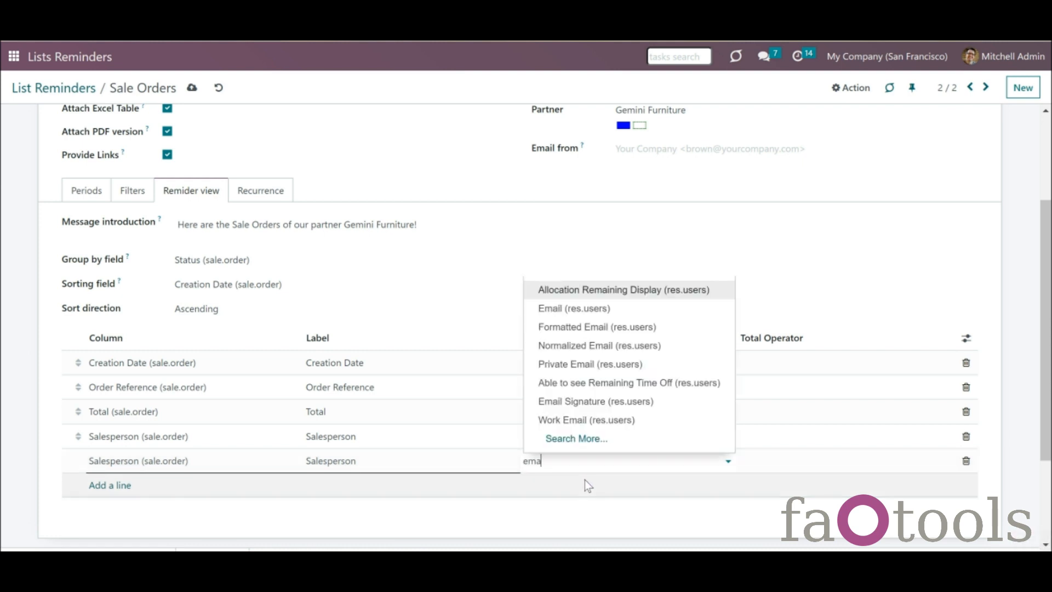
left_click(596, 310)
Set the total operator of the Total column to Sum.
left_click(775, 417)
left_click(775, 417)
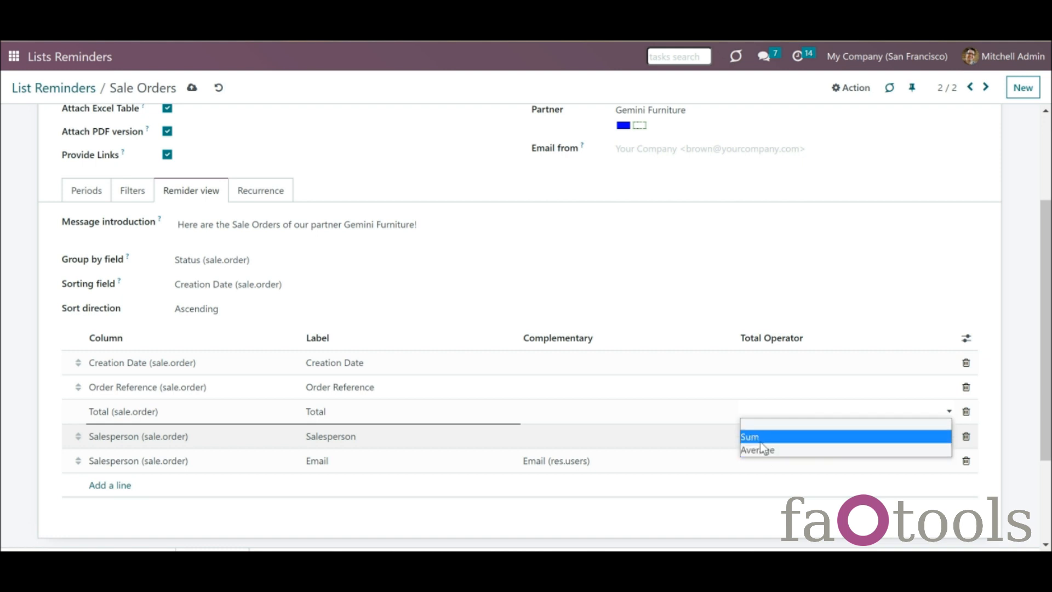
left_click(760, 442)
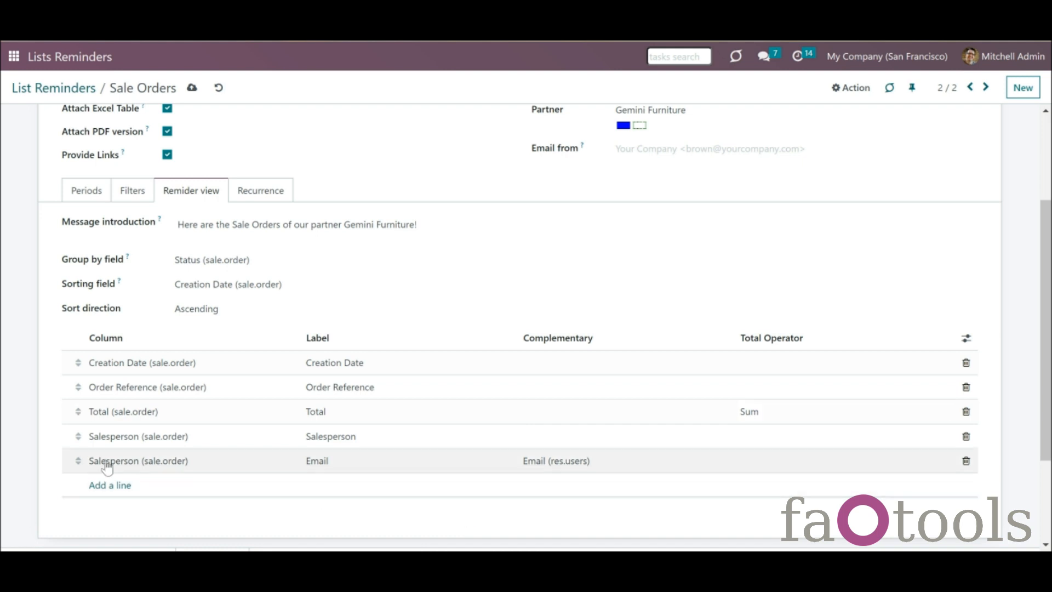
Add an Activities (sale.order) column at the end of the reminder list and delete that line again.
left_click_drag(81, 463, 81, 329)
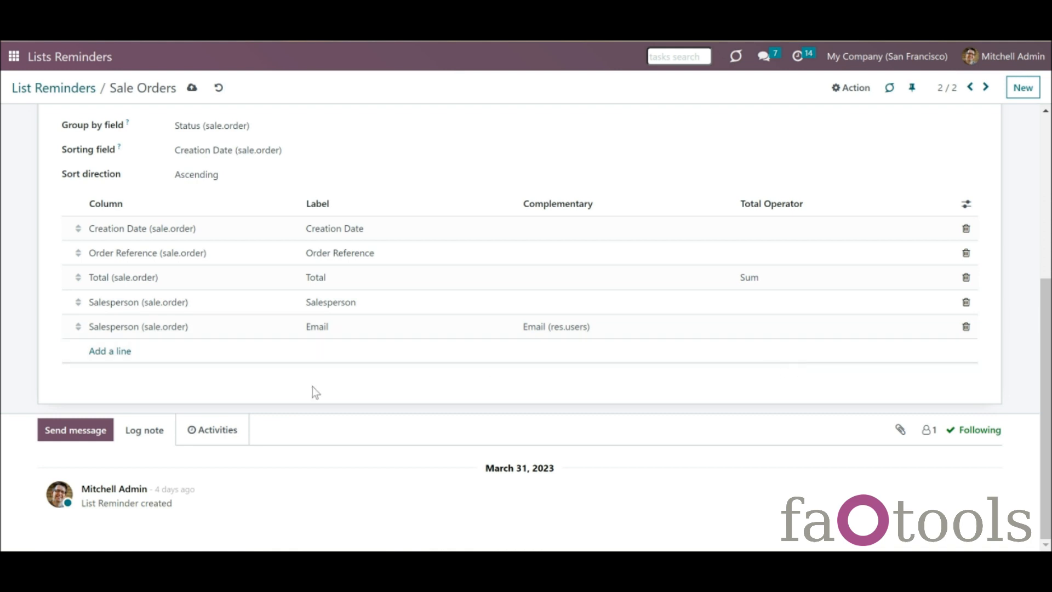
left_click(123, 353)
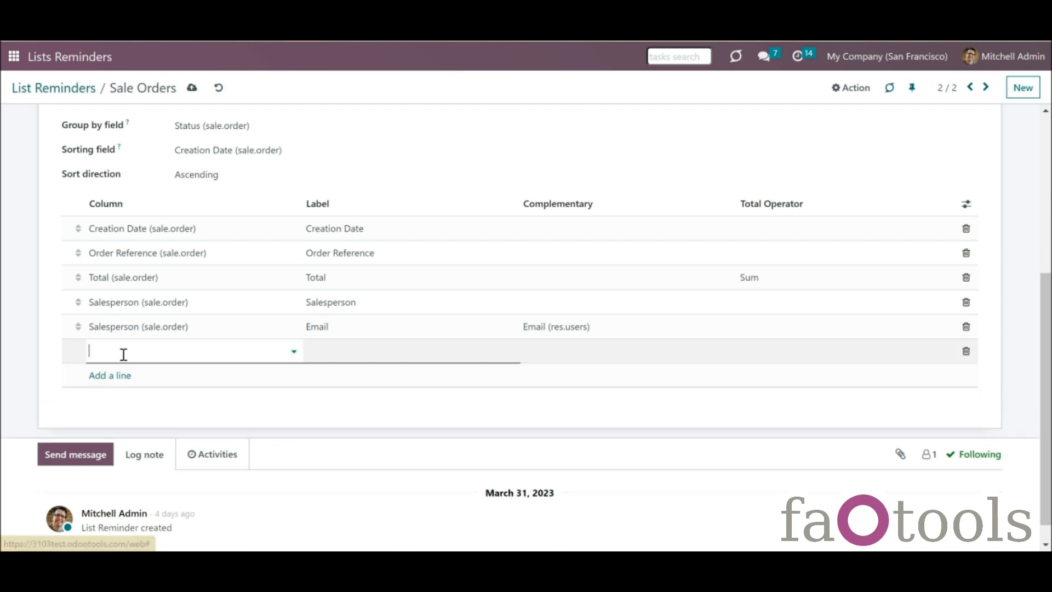
left_click(123, 353)
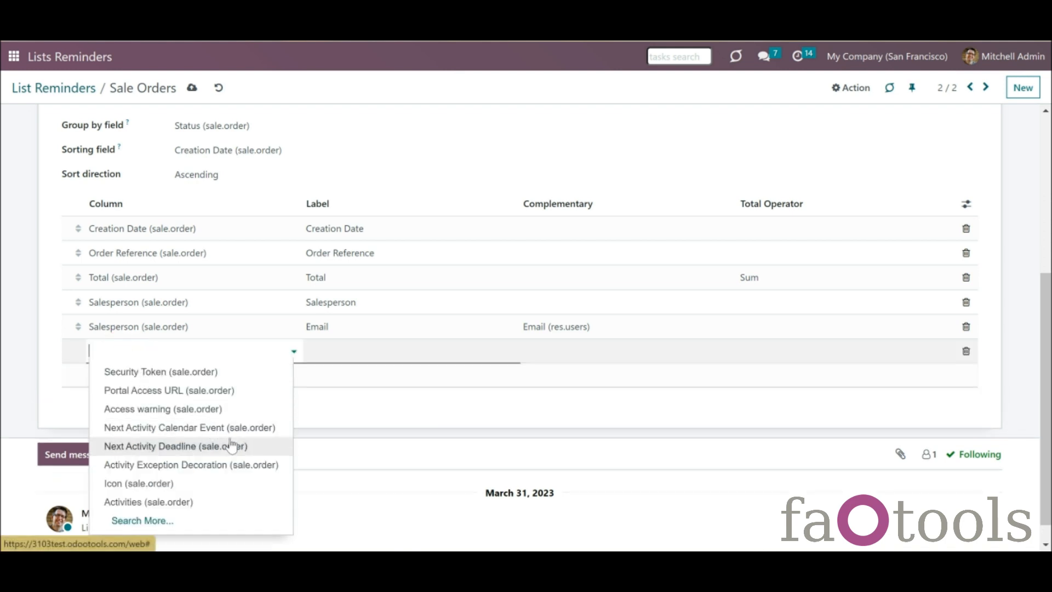
left_click(232, 501)
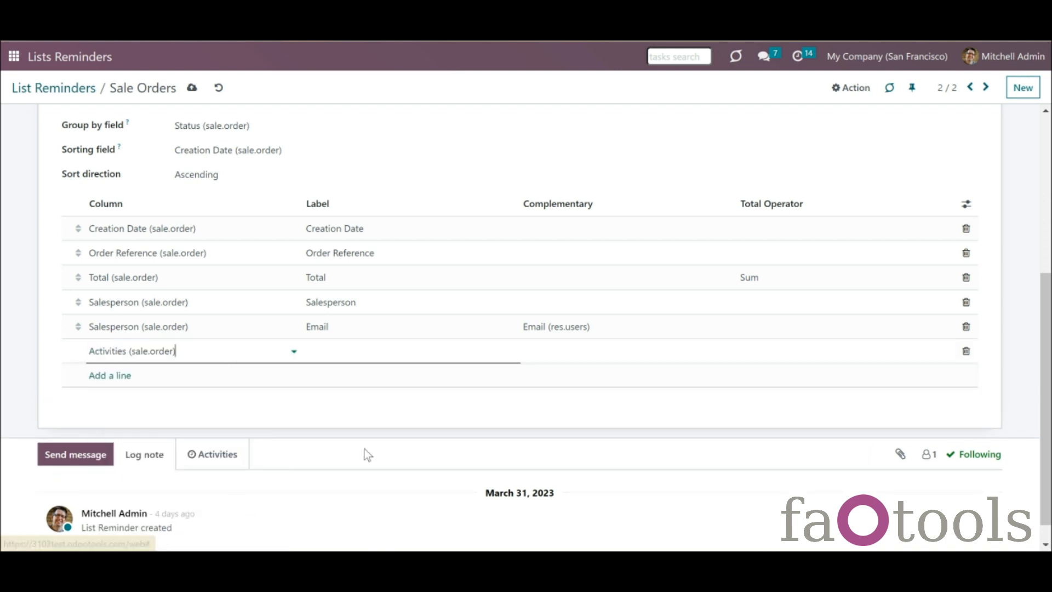
left_click(966, 353)
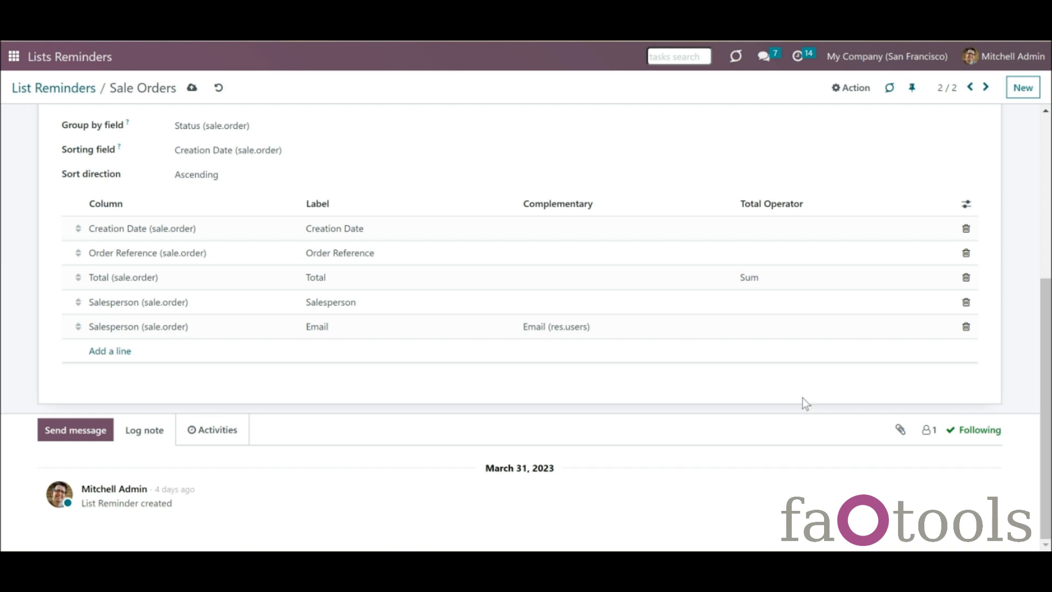
Open the reminder's recurrence settings and set it to repeat every 2 Day(s).
left_click_drag(1048, 383, 1047, 297)
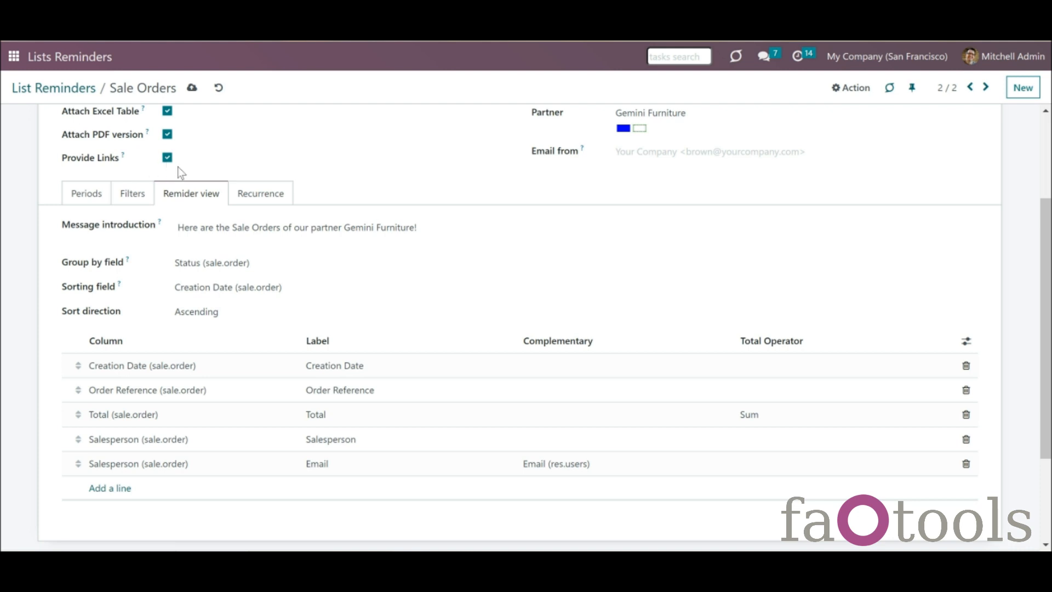
left_click(260, 200)
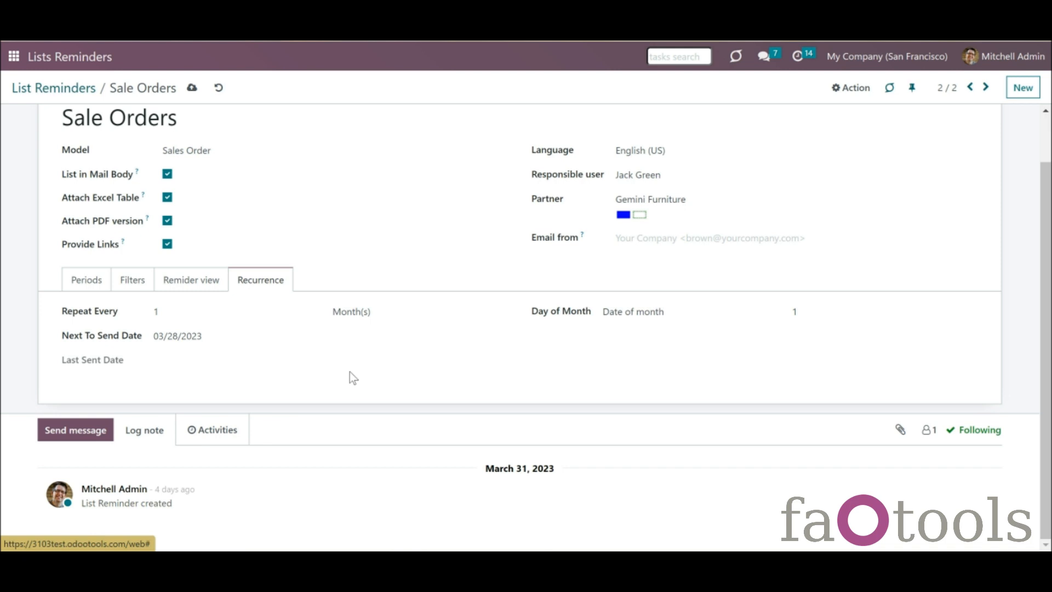
left_click(374, 316)
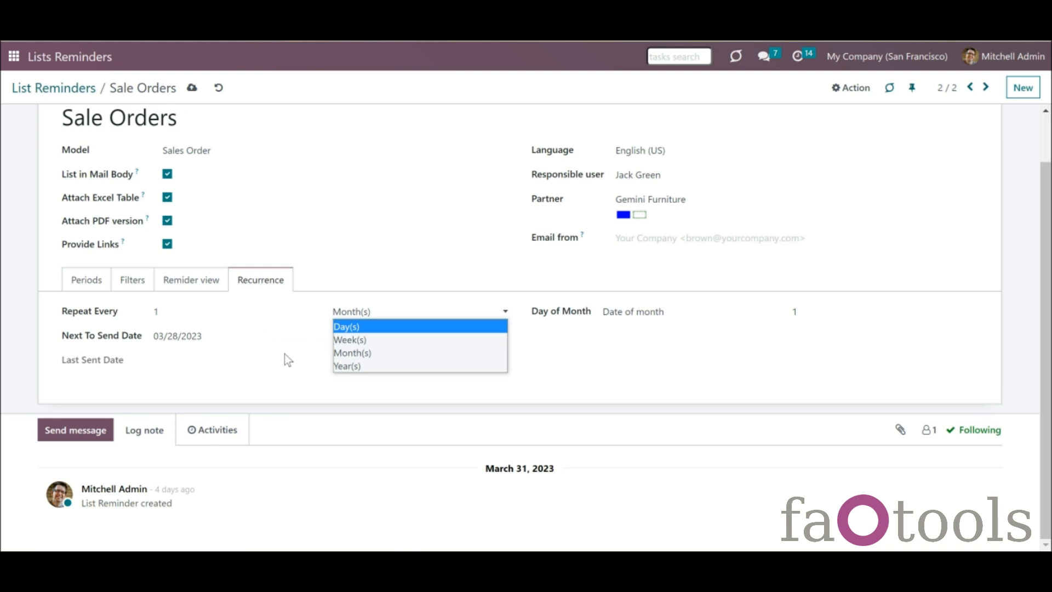
left_click(184, 313)
left_click(154, 313)
type("2")
left_click(372, 316)
left_click(388, 327)
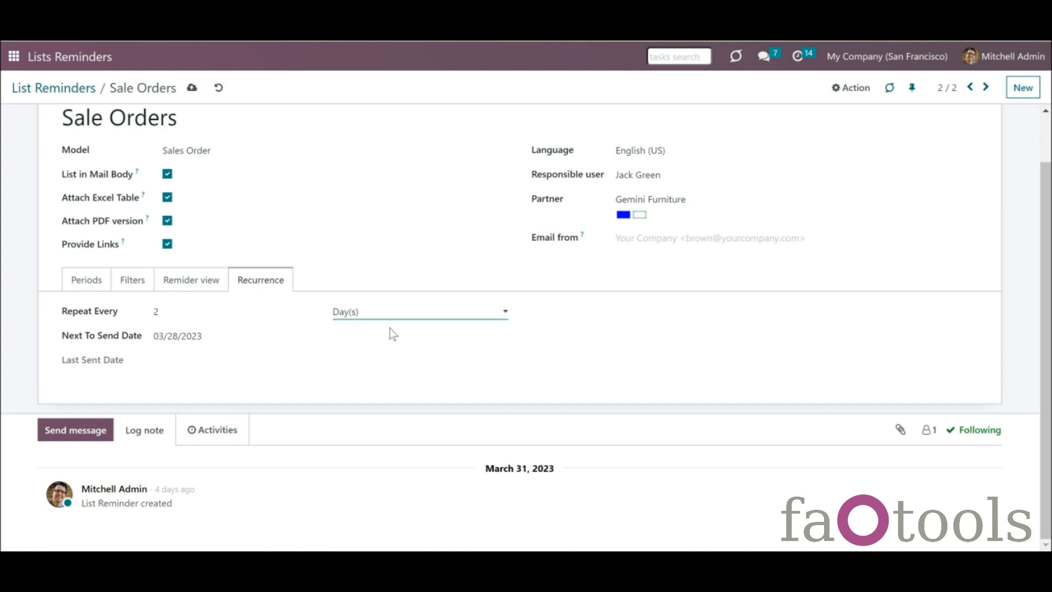
Set the reminder's repeat interval to 1, with Day(s) as the unit.
left_click(389, 318)
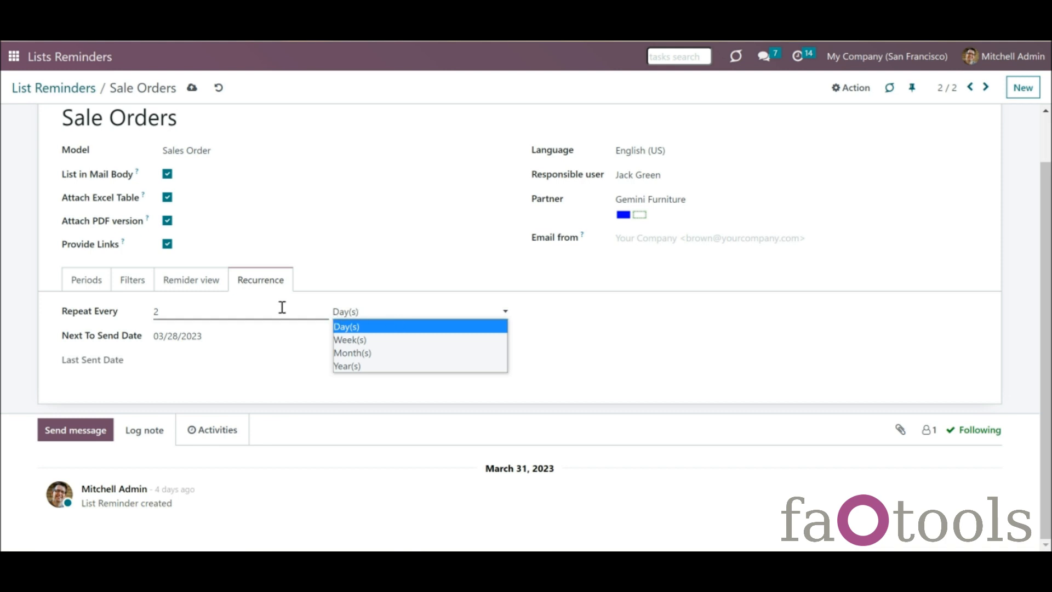
left_click(219, 305)
double_click(148, 305)
type("1")
left_click(427, 366)
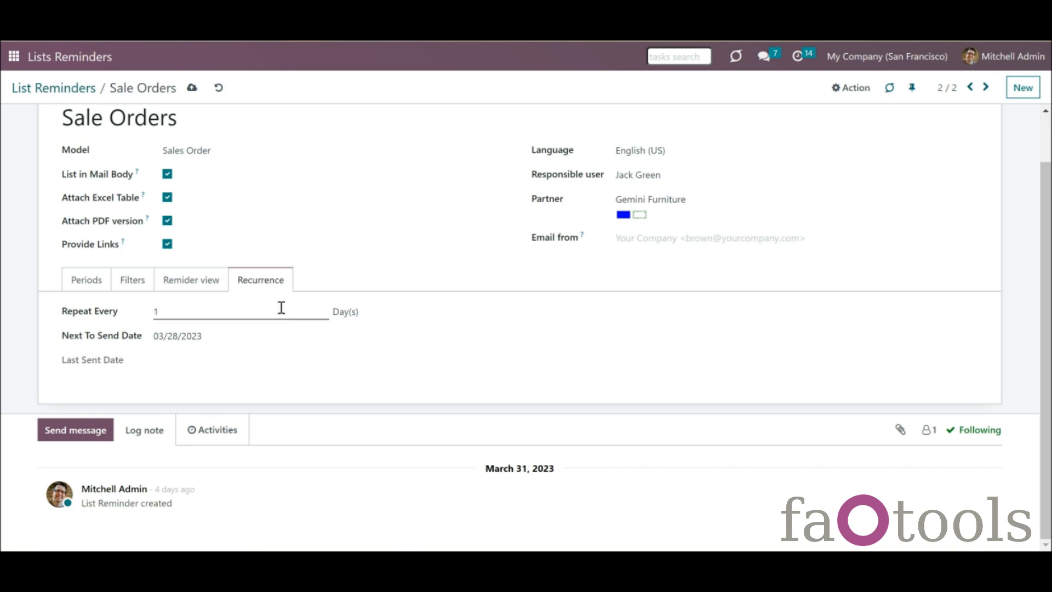
Change the recurrence unit to Week(s), with a repeat interval of 1.
left_click(258, 309)
type("8")
key("BackSpace")
left_click(388, 314)
left_click(389, 339)
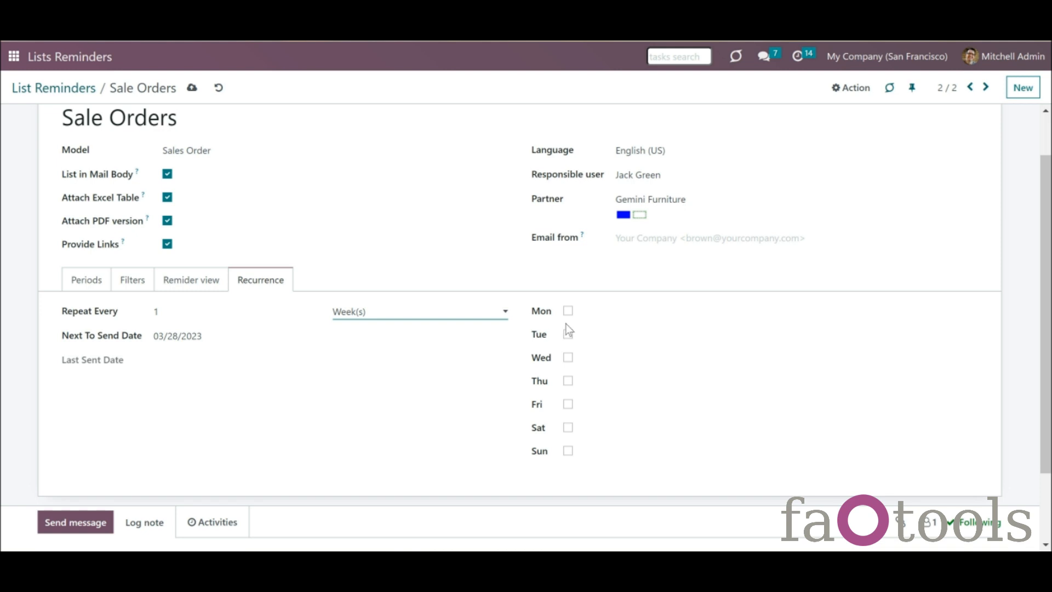
Enable Mon, Wed and Sat as the sending days of the weekly recurrence.
left_click(568, 311)
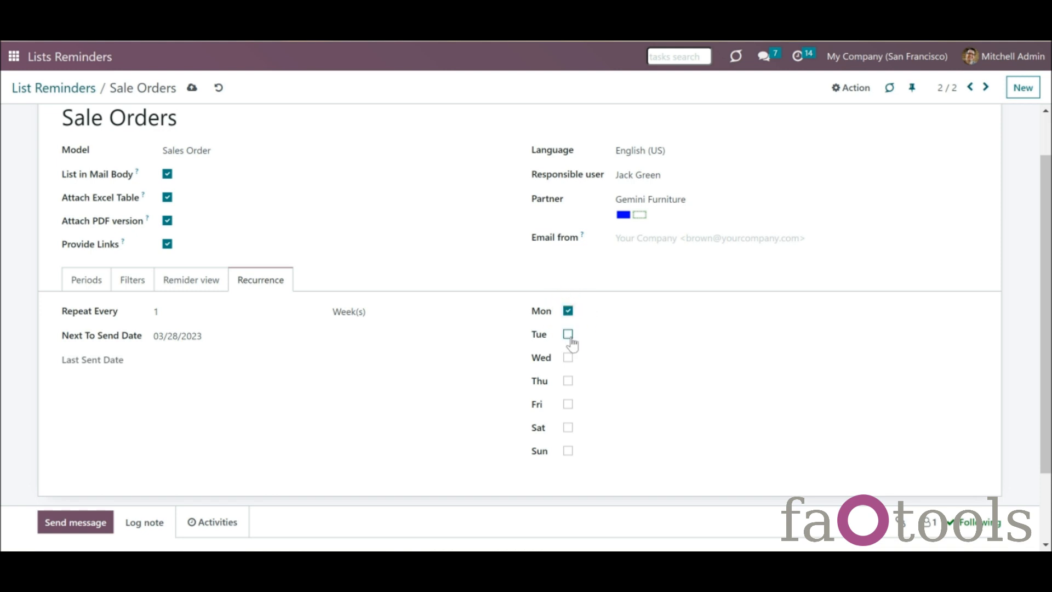
left_click(568, 358)
left_click(568, 429)
Set the reminder's repeat interval to 5, with Week(s) as the unit.
left_click(134, 314)
type("5")
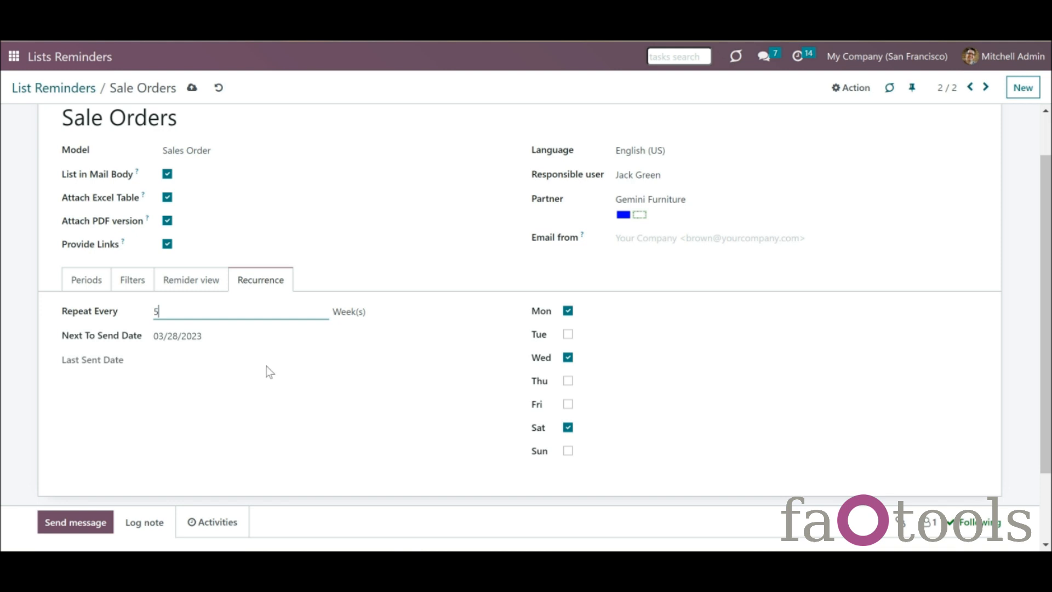
left_click(307, 374)
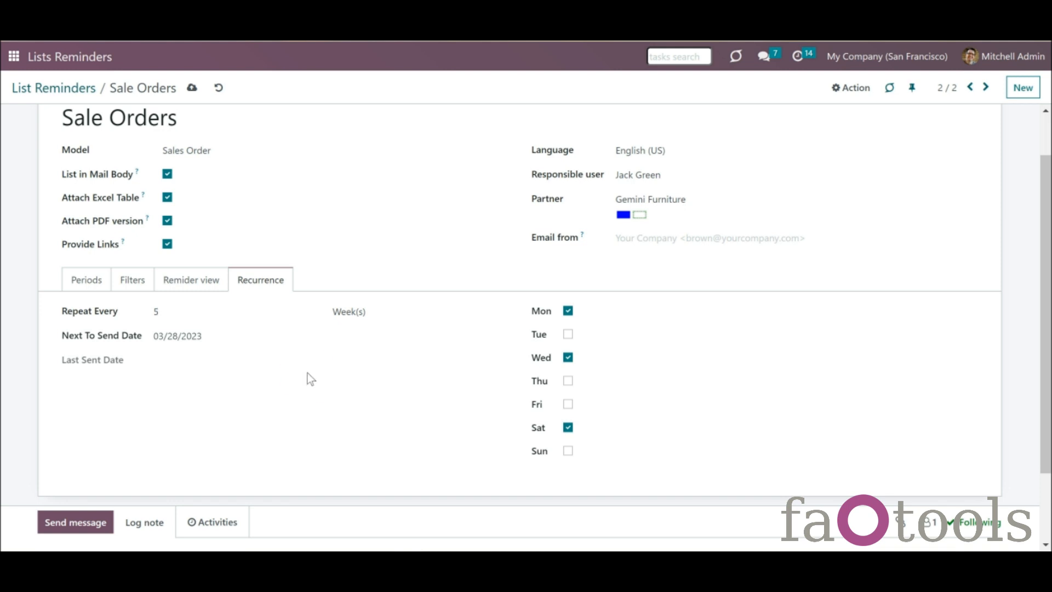
Change the recurrence unit to Month(s) and set the date of month to 15.
left_click(357, 311)
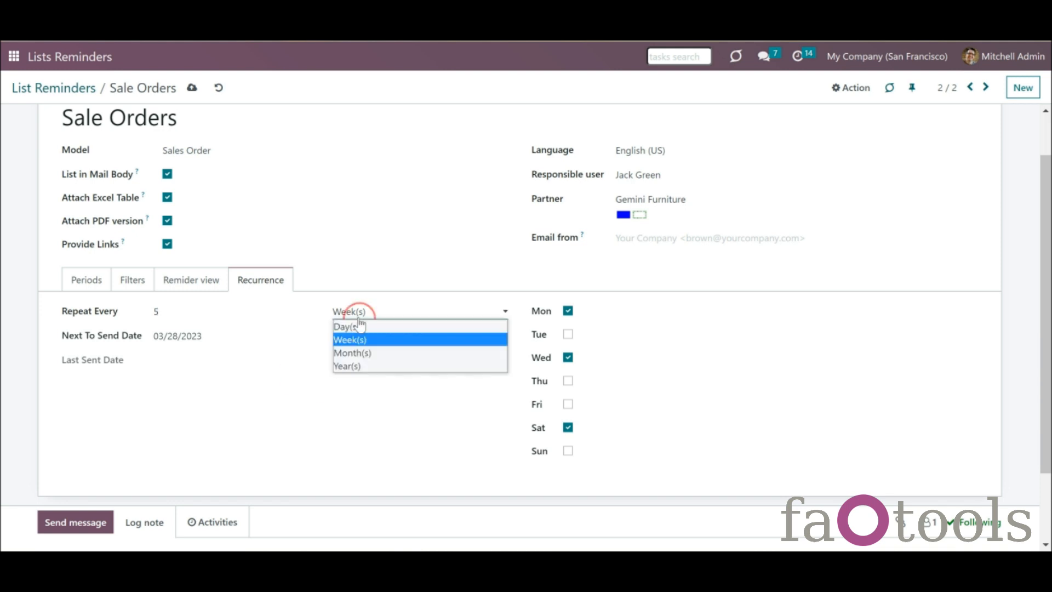
left_click(375, 354)
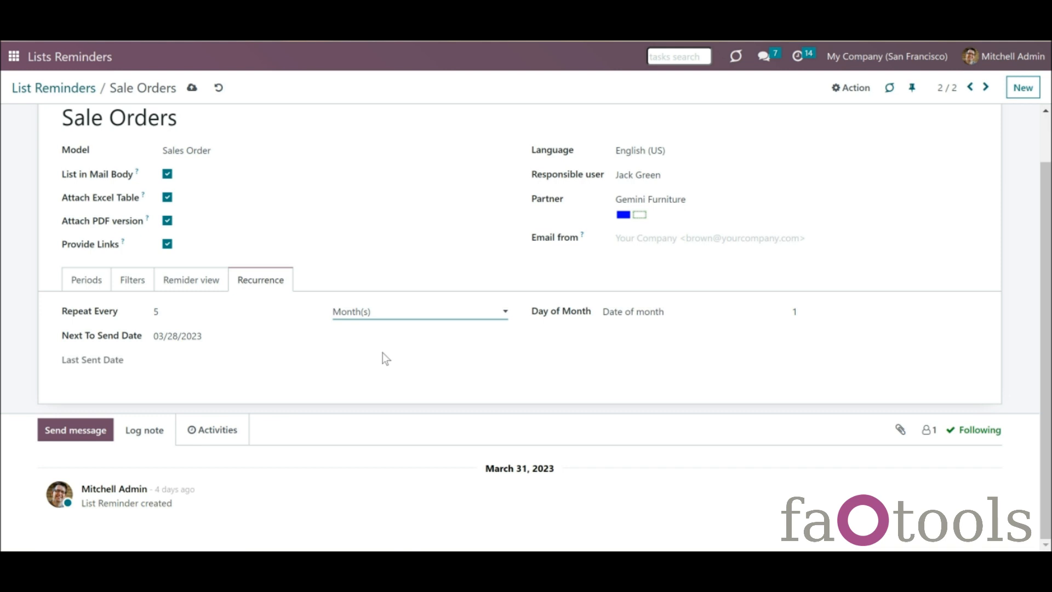
left_click(807, 312)
type("5")
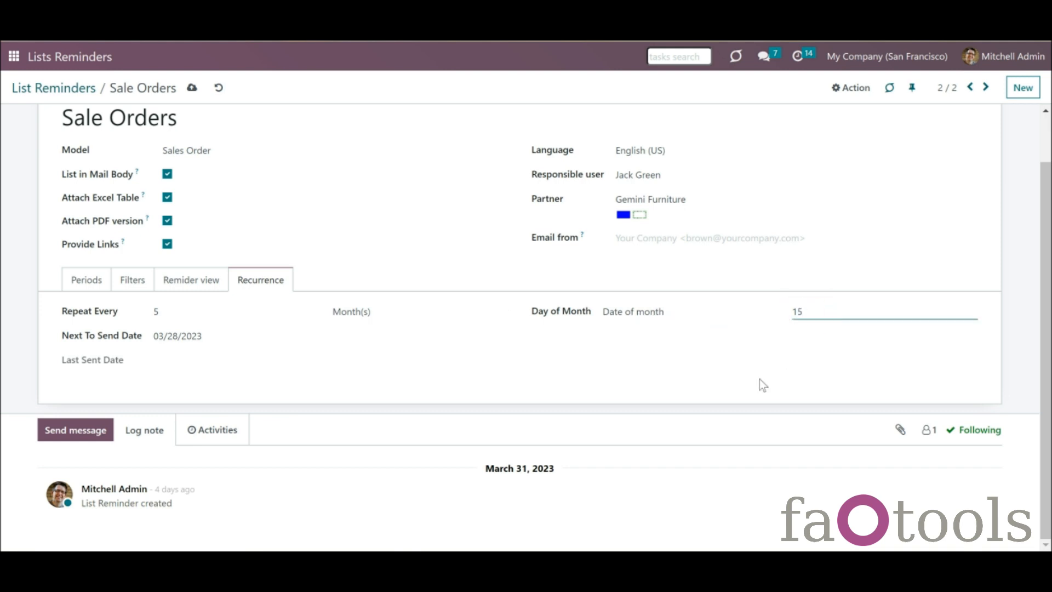
Try The first day for the monthly recurrence, and switch the Day of Month option to Day of month.
left_click(698, 324)
left_click(691, 328)
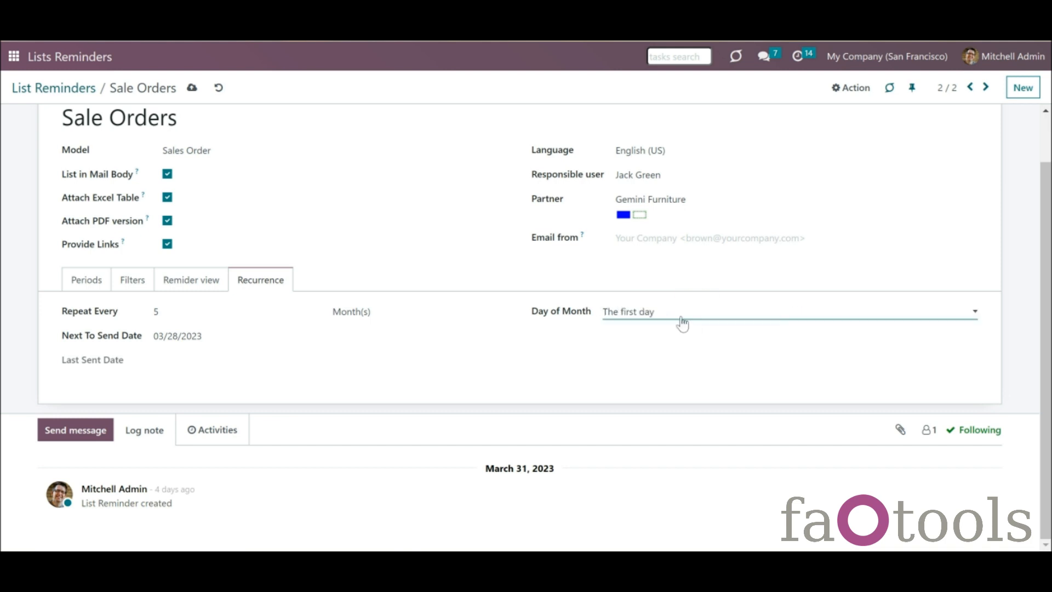
left_click(682, 323)
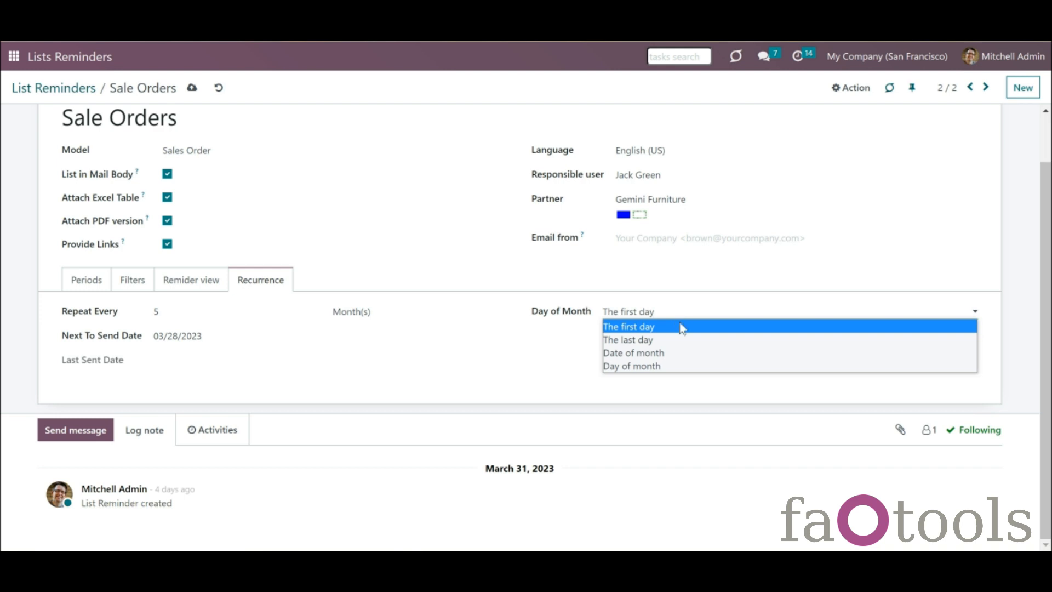
left_click(689, 365)
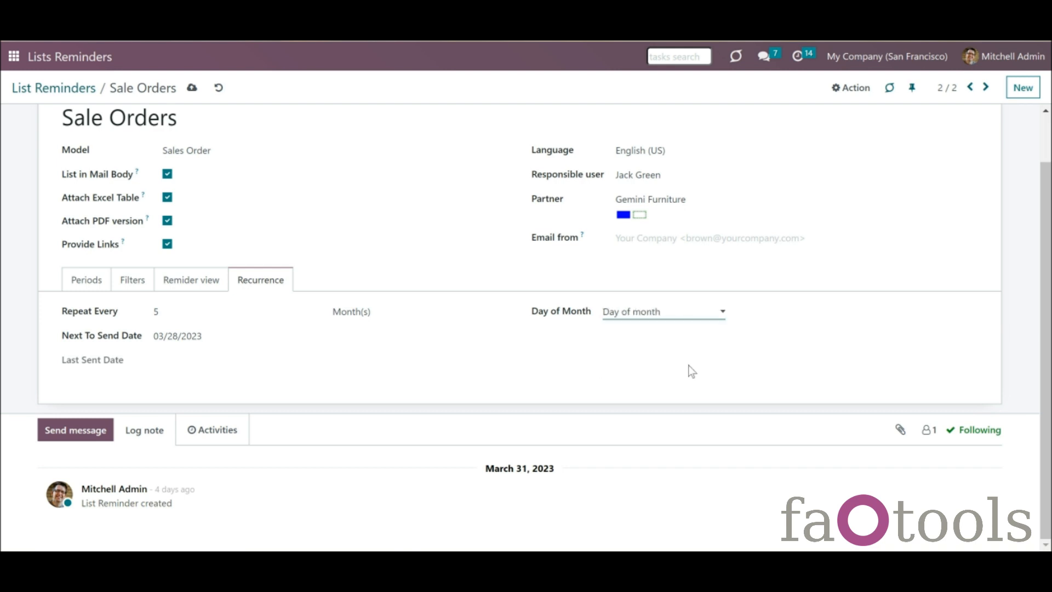
Change the recurrence unit to Year(s) and choose September as the sending month.
left_click(418, 310)
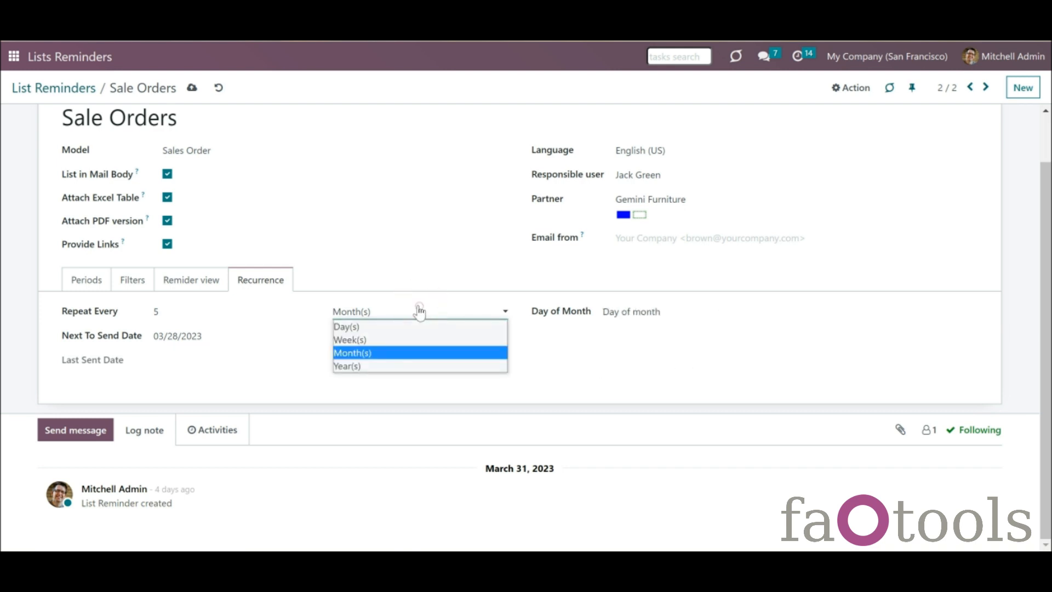
left_click(441, 367)
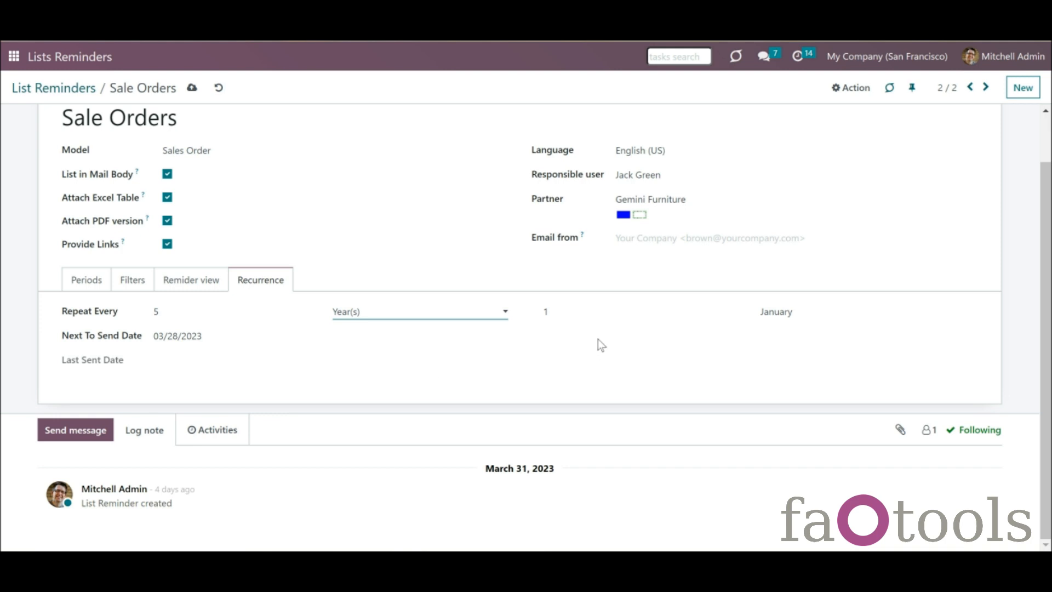
left_click(775, 313)
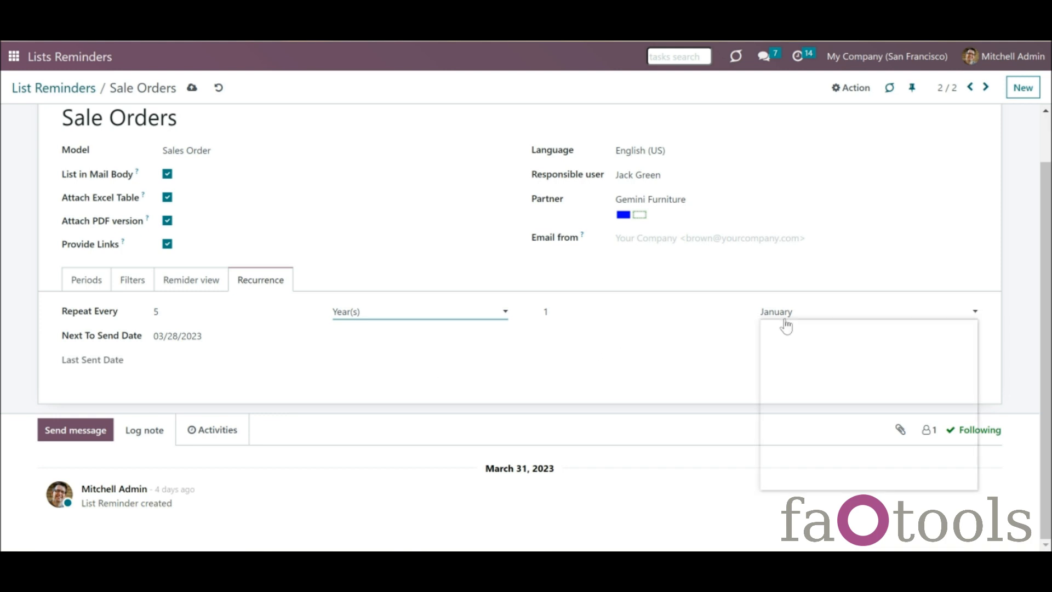
left_click(794, 444)
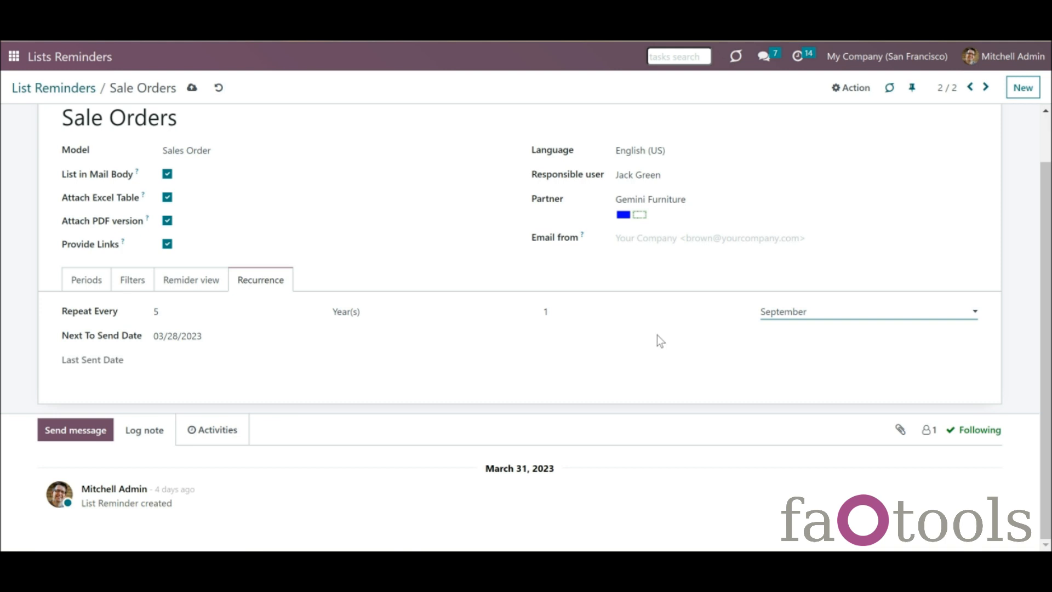
Set the yearly sending date to 30 February.
left_click(774, 314)
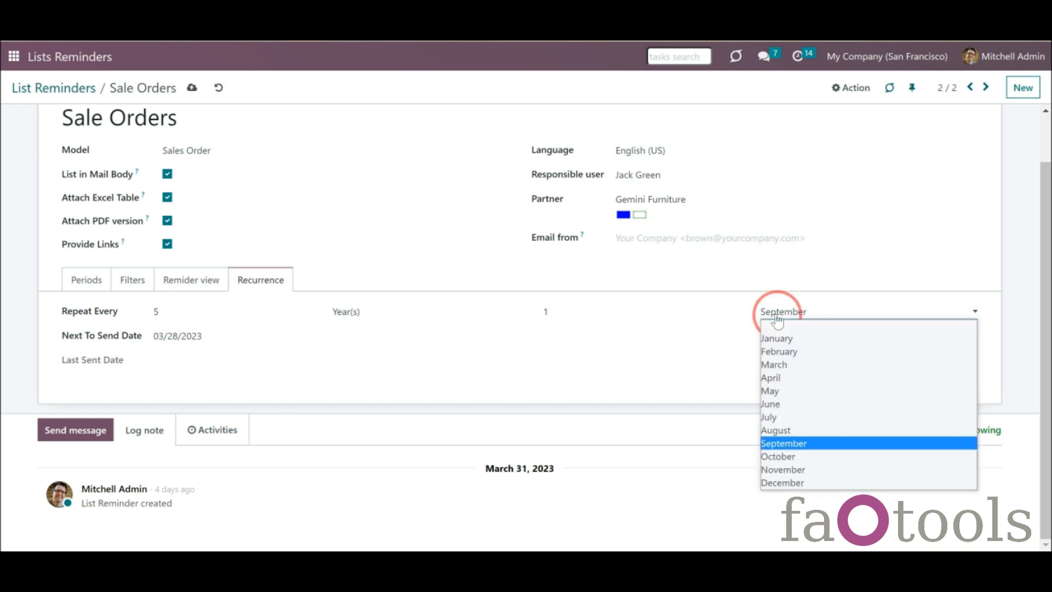
left_click(784, 355)
left_click(647, 313)
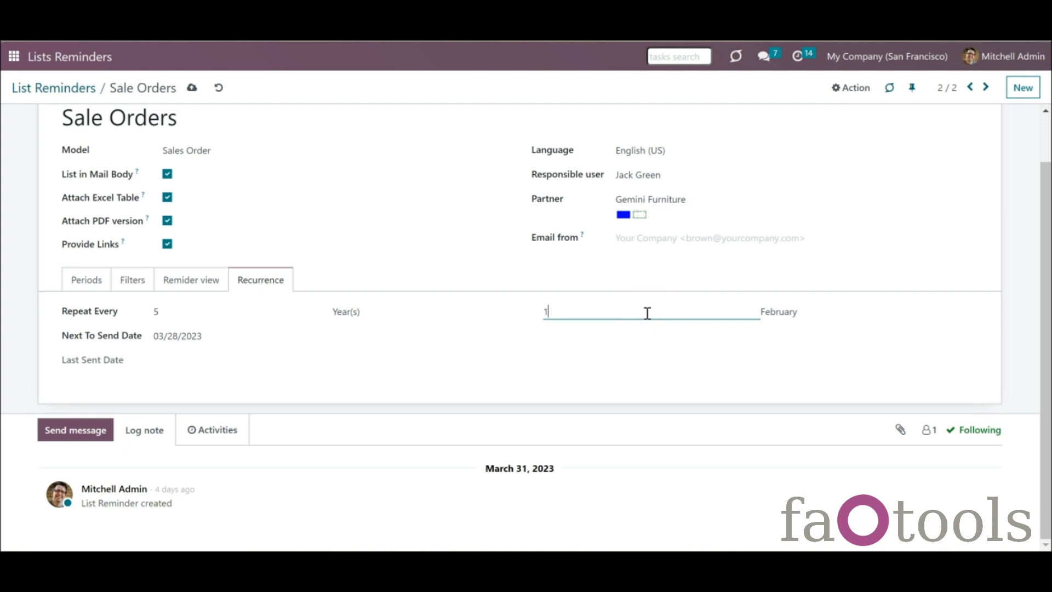
key("BackSpace")
type("30")
left_click(598, 370)
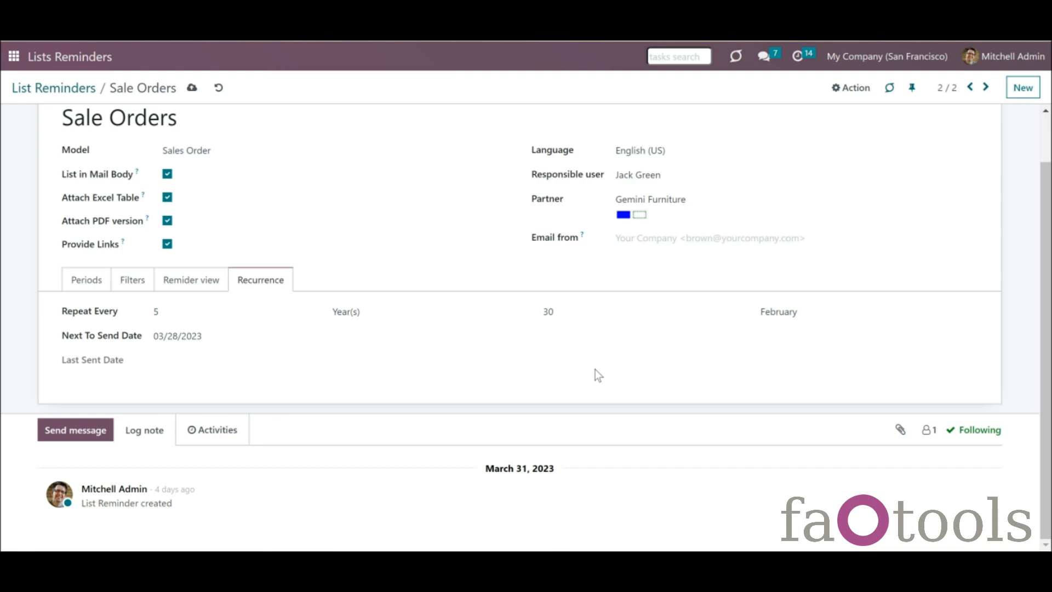
Set the recurrence back to every 1 Week(s) and save the Sale Orders reminder.
left_click_drag(266, 317, 152, 318)
left_click(705, 349)
left_click(768, 311)
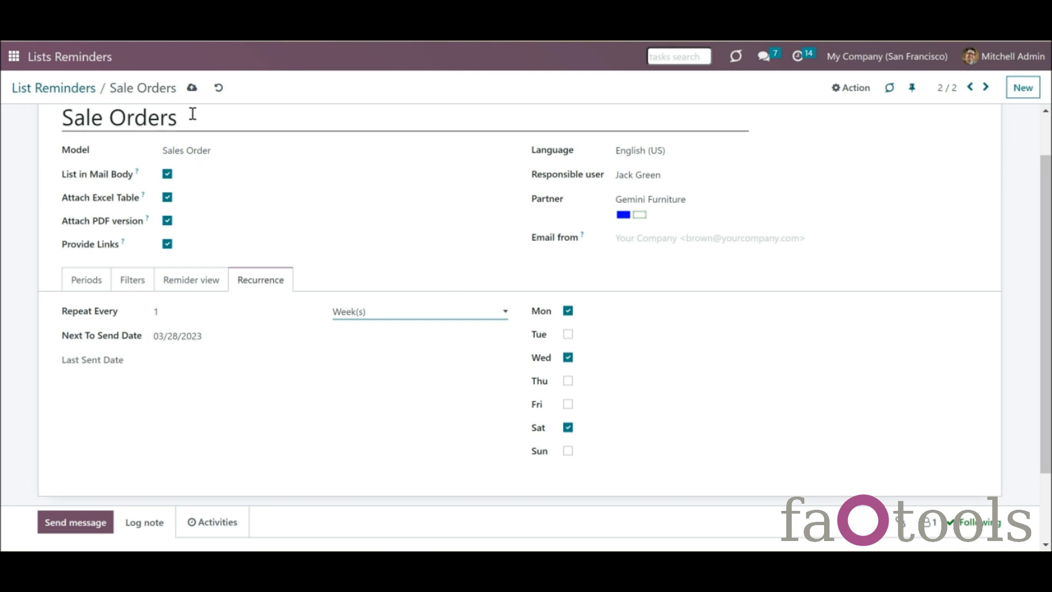
left_click(192, 89)
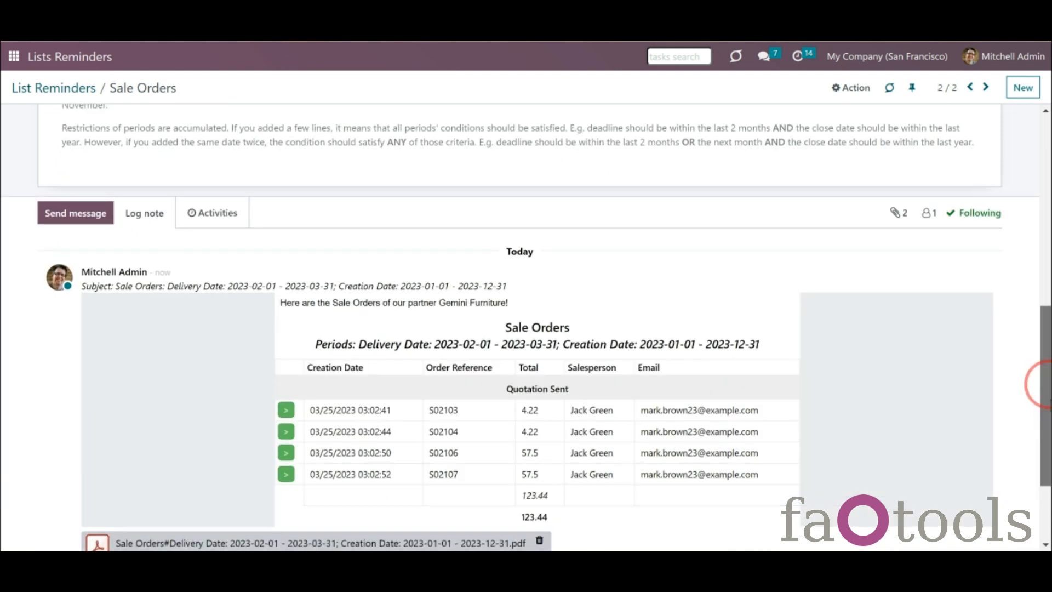
Examine the sent Sale Orders reminder message, including its order table and attached files.
left_click_drag(1051, 403, 1051, 411)
scroll(1050, 384, "down", 2)
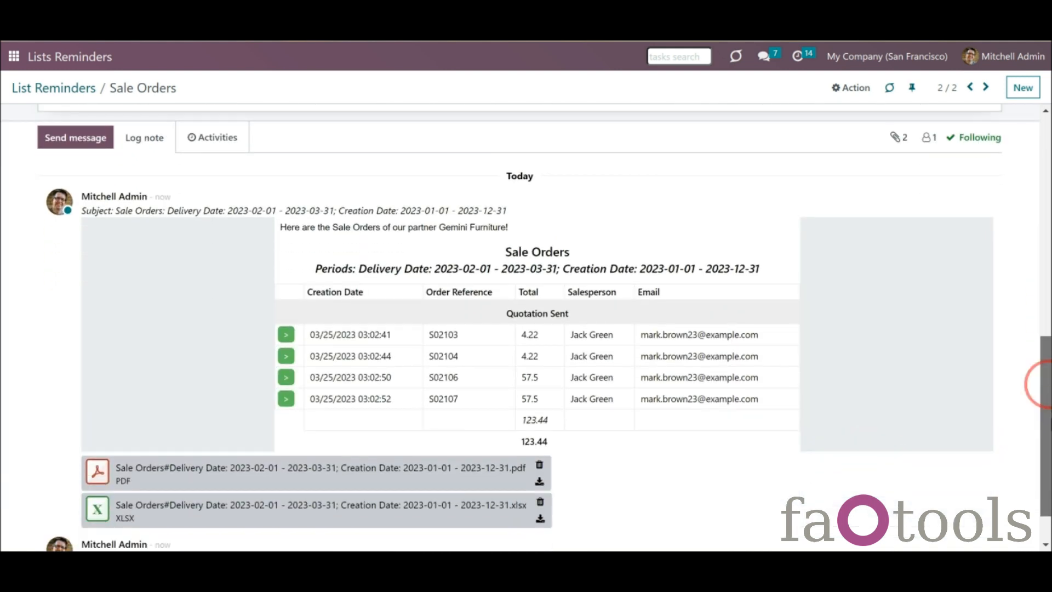
scroll(1050, 384, "down", 1)
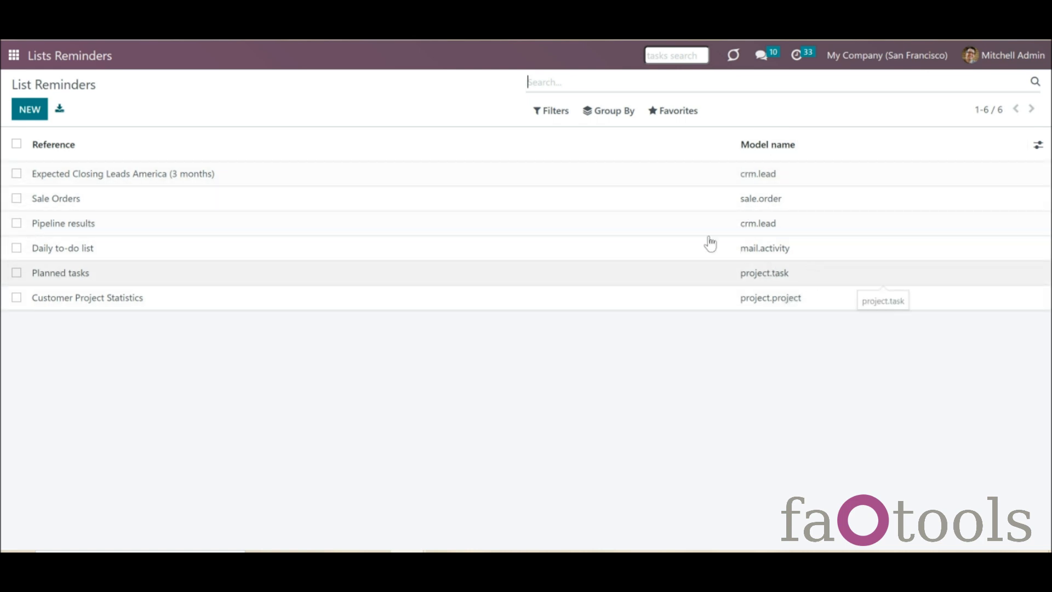
Search the list reminders by Partner for "gemini" and clear the search again.
left_click(643, 89)
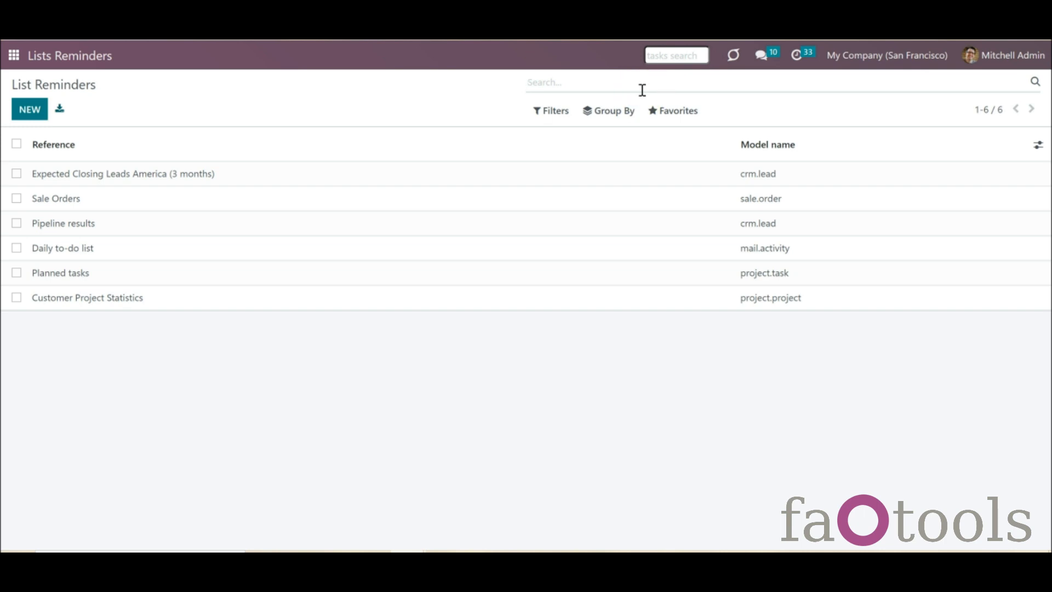
type("g")
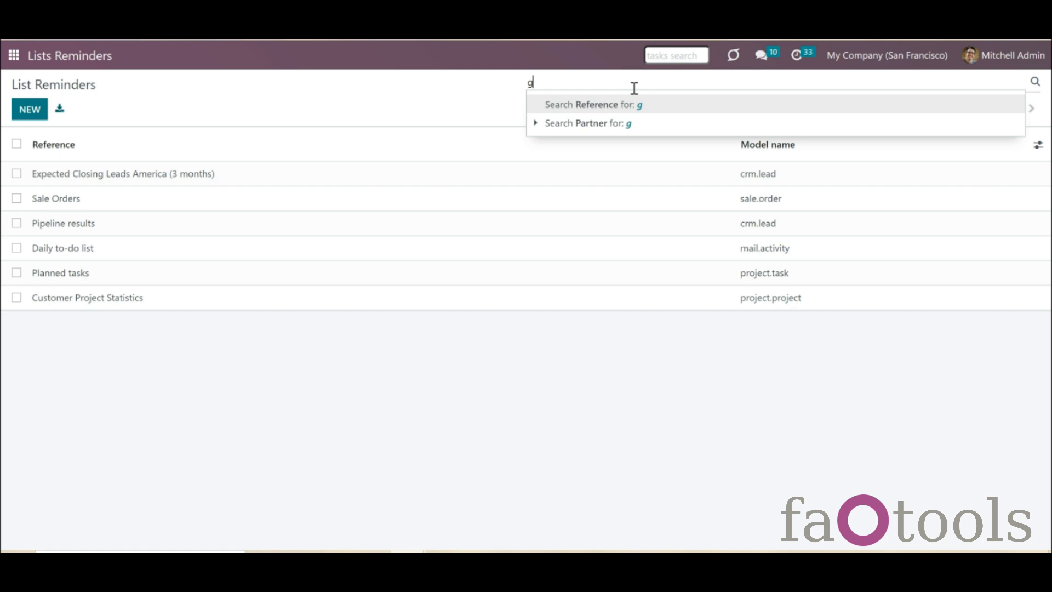
type("emini")
left_click(596, 125)
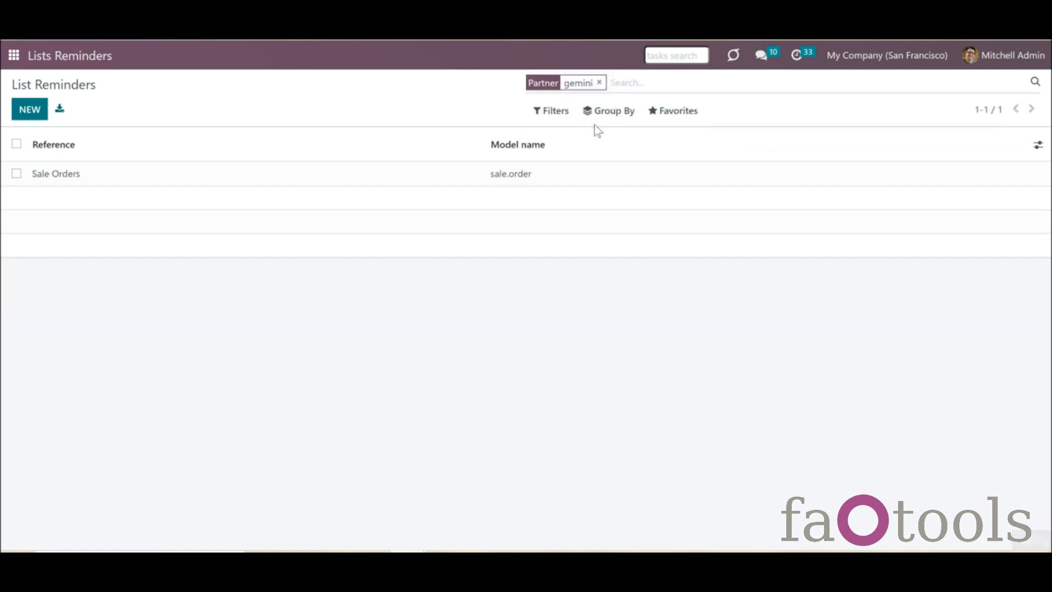
left_click(600, 83)
Filter the list reminders by Under my responsibility and remove that filter again.
left_click(552, 116)
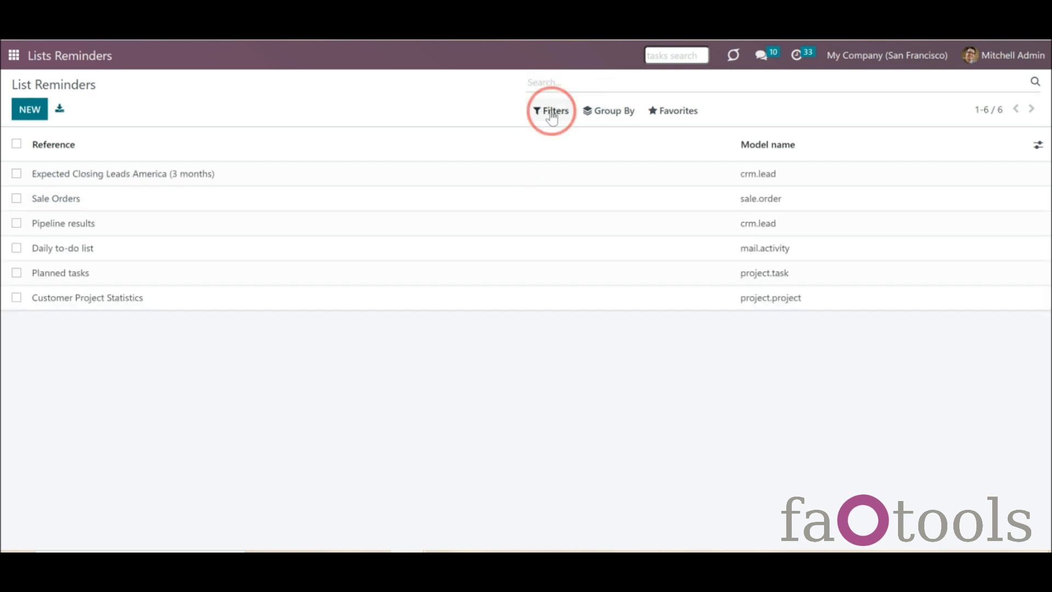
left_click(559, 141)
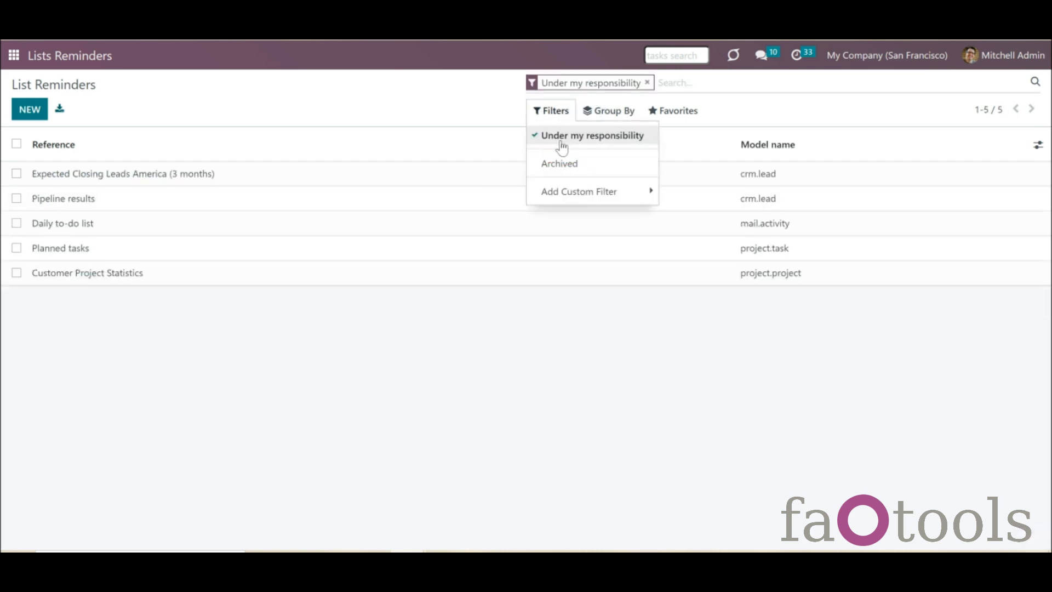
left_click(561, 142)
Group the list reminders by Model, Responsible and Partner in turn, removing each grouping again.
left_click(613, 115)
left_click(612, 116)
left_click(612, 117)
left_click(616, 141)
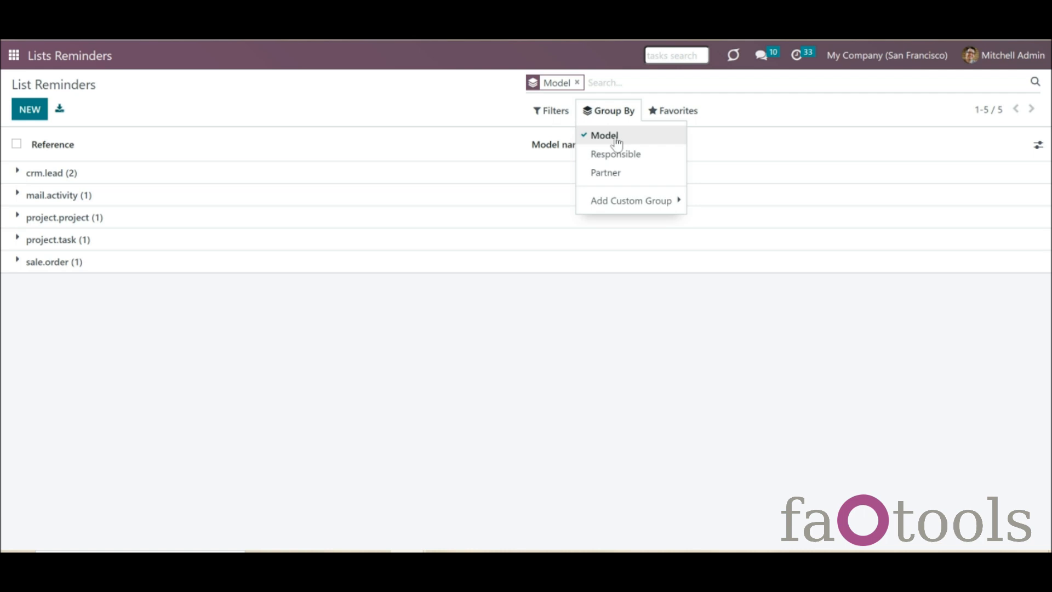
left_click(618, 142)
left_click(618, 156)
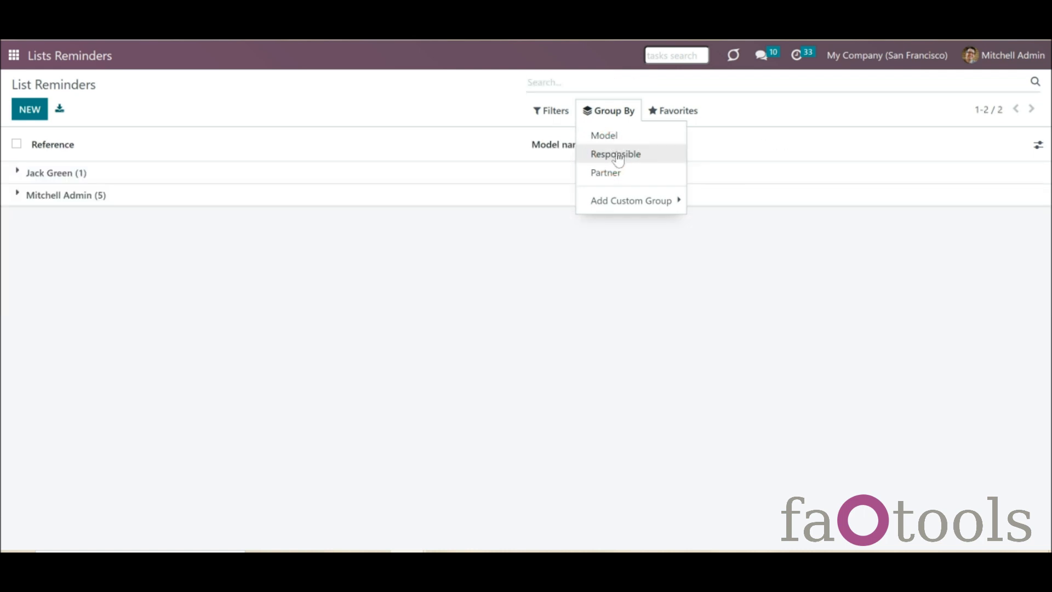
left_click(610, 172)
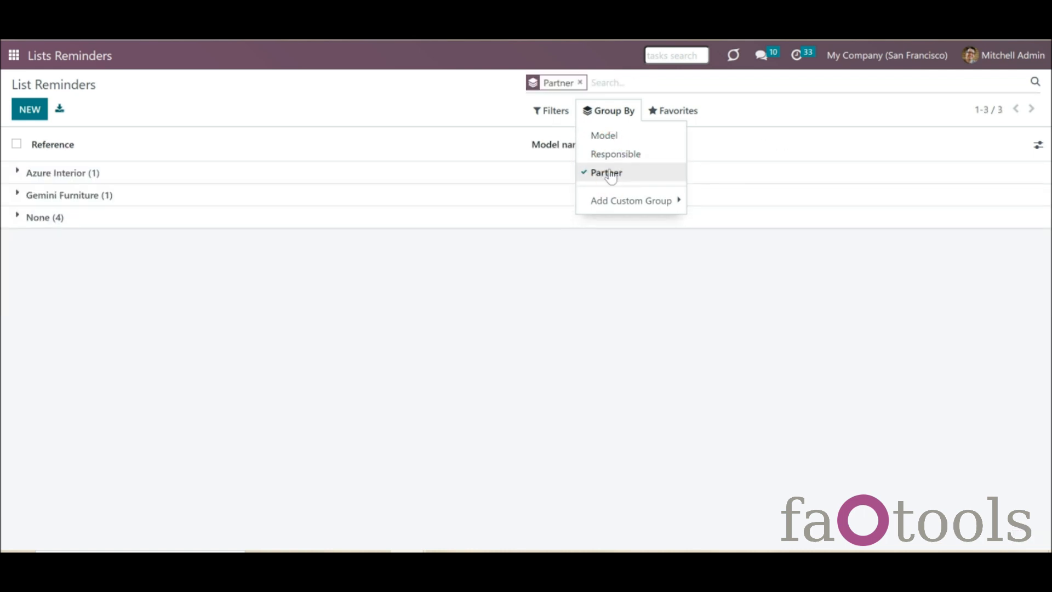
left_click(609, 174)
Duplicate the Pipeline results reminder and return to the list of reminders.
left_click(152, 232)
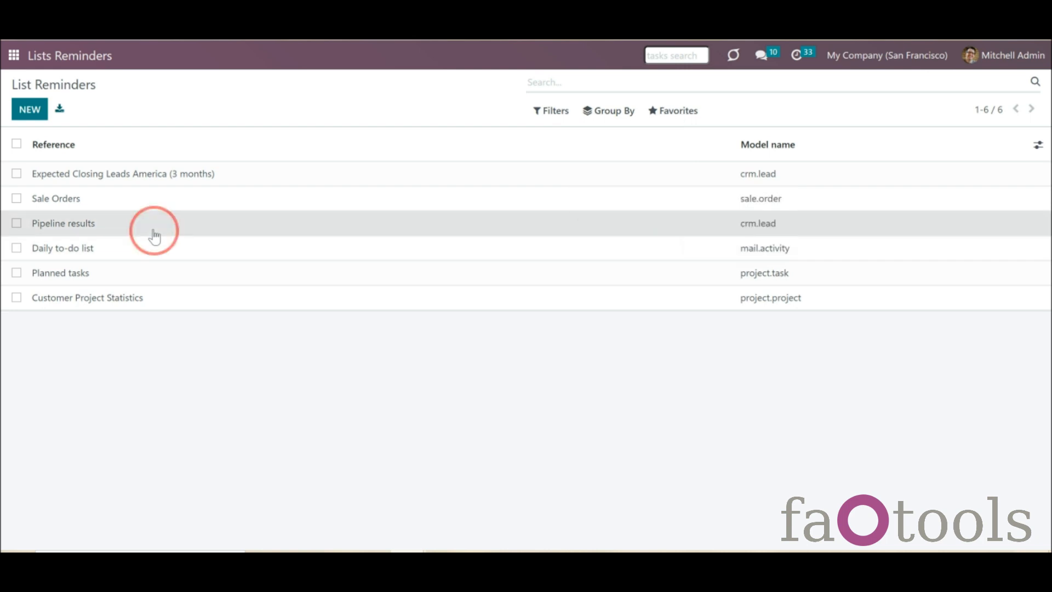
left_click(844, 86)
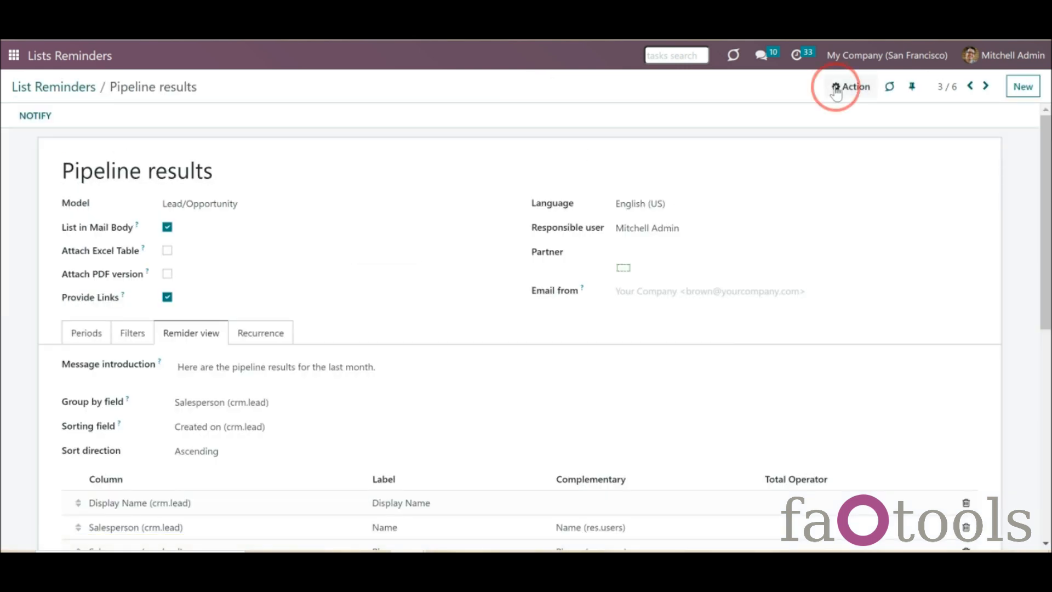
left_click(853, 129)
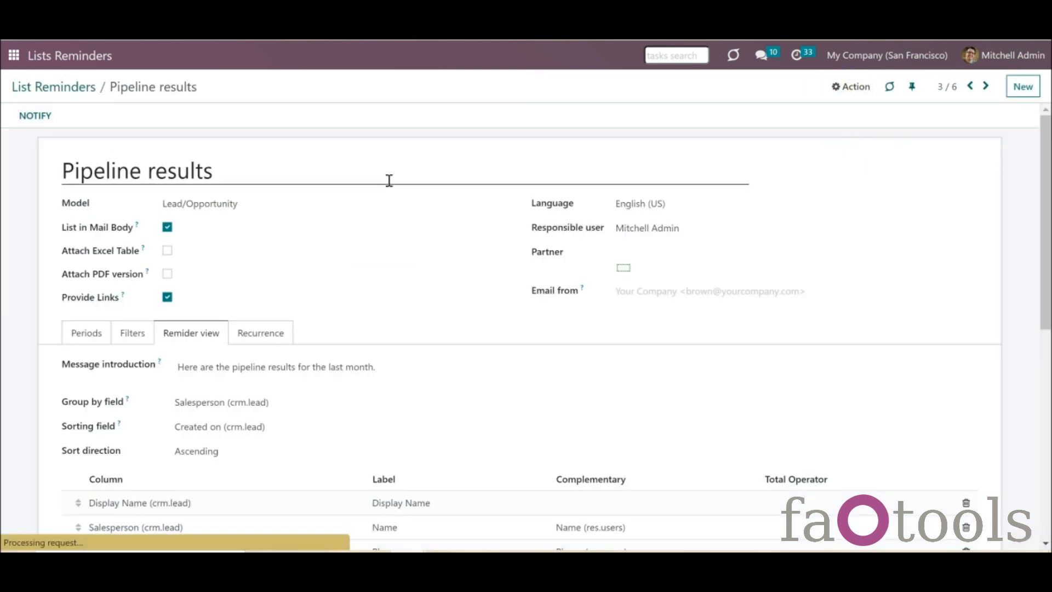
left_click(50, 88)
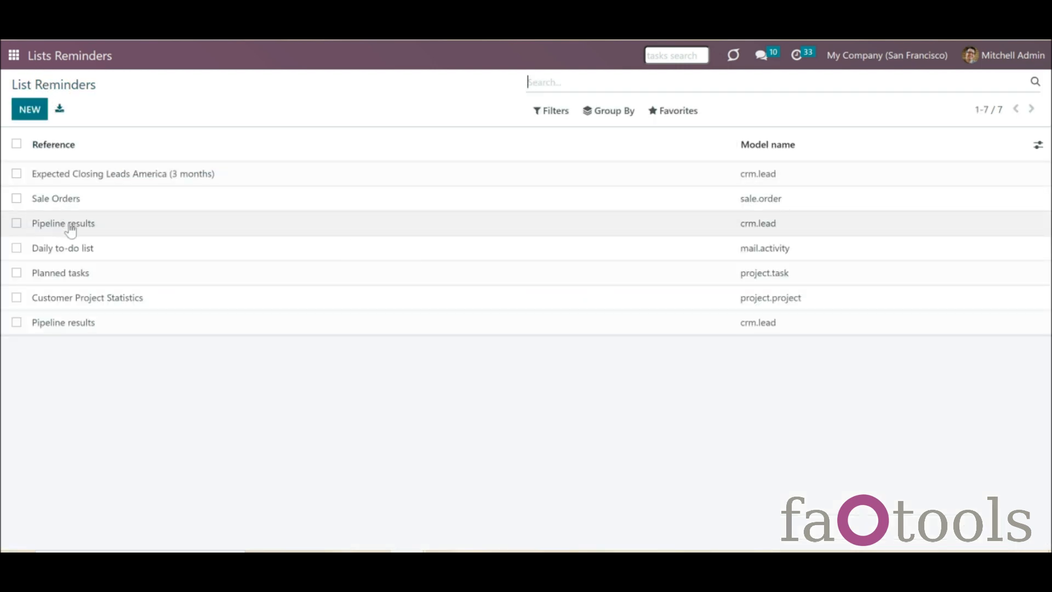
Open the duplicated Pipeline results reminder at the end of the list and archive it.
left_click(85, 324)
left_click(851, 87)
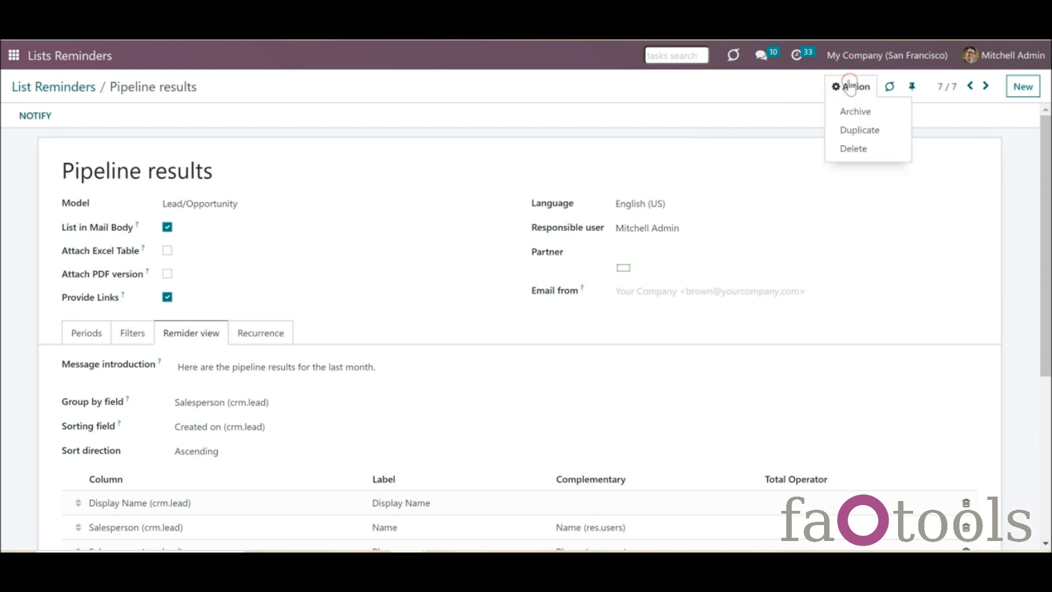
left_click(864, 113)
left_click(314, 160)
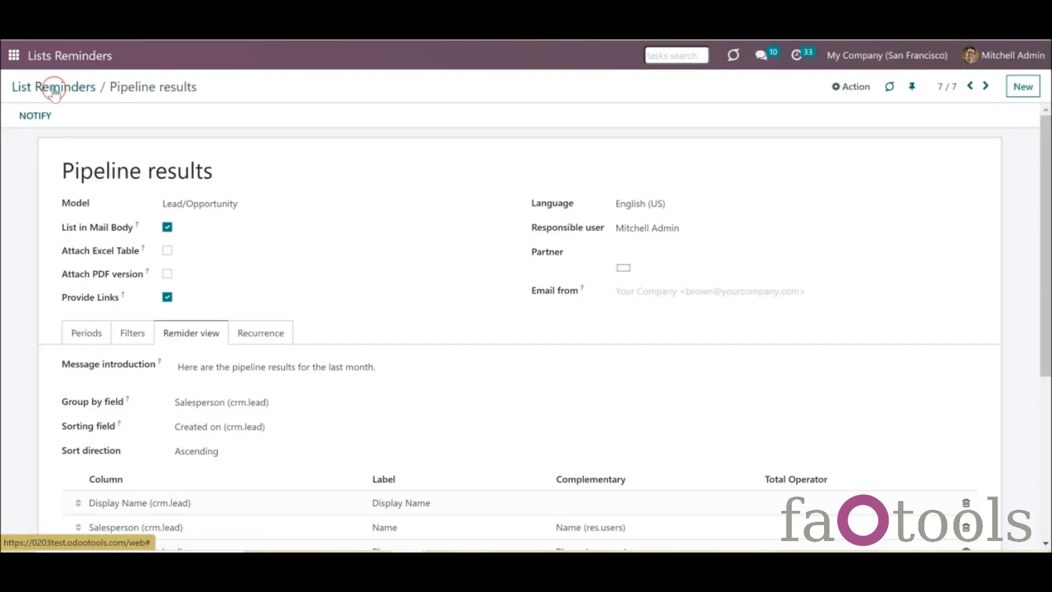
Return to the list of reminders and archive the Planned tasks and Customer Project Statistics reminders together.
left_click(52, 88)
left_click(16, 296)
left_click(17, 272)
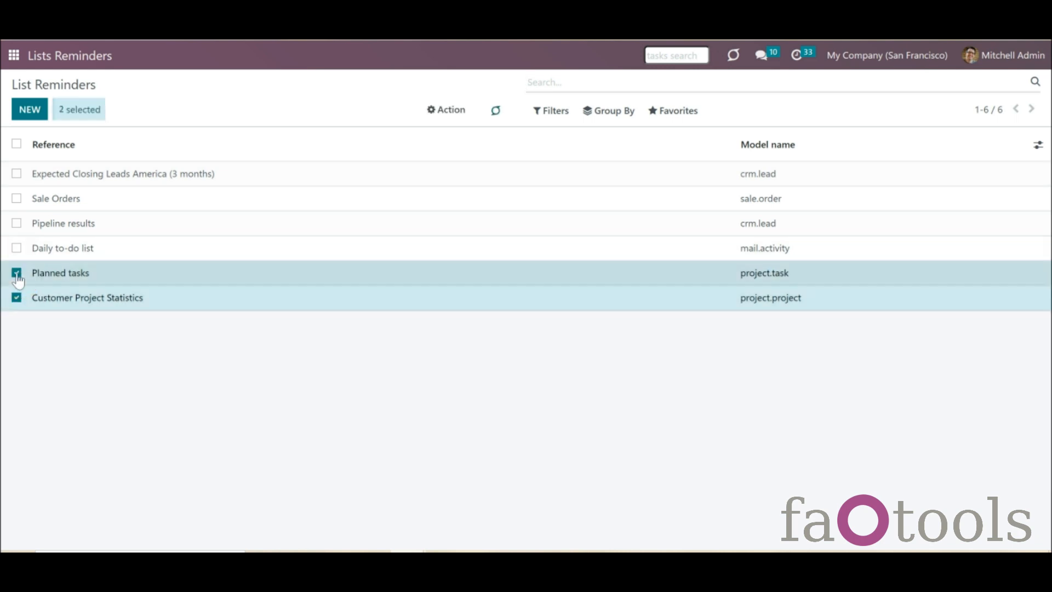
left_click(445, 111)
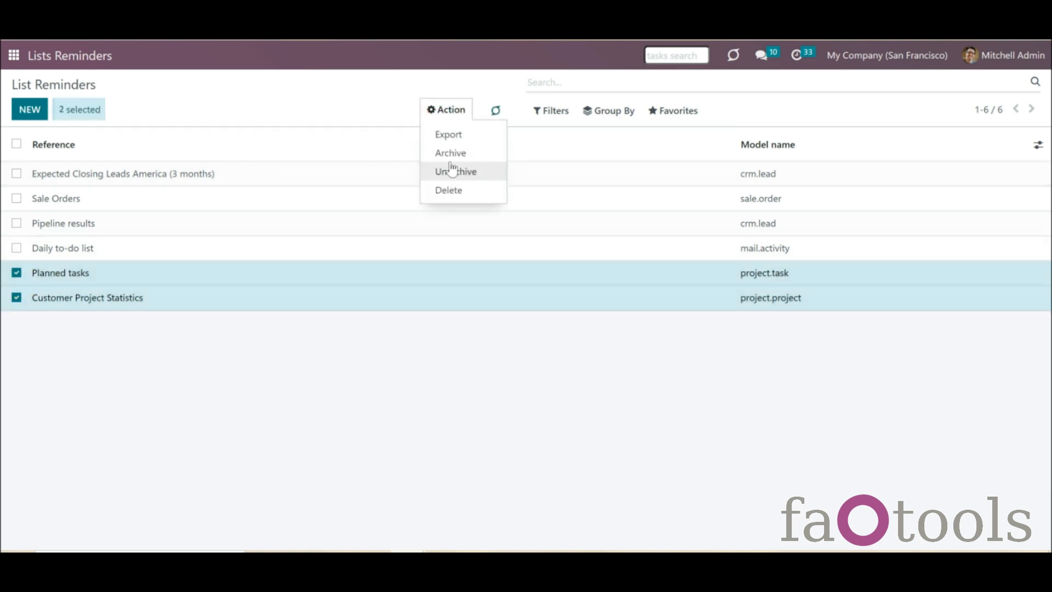
left_click(450, 154)
left_click(316, 166)
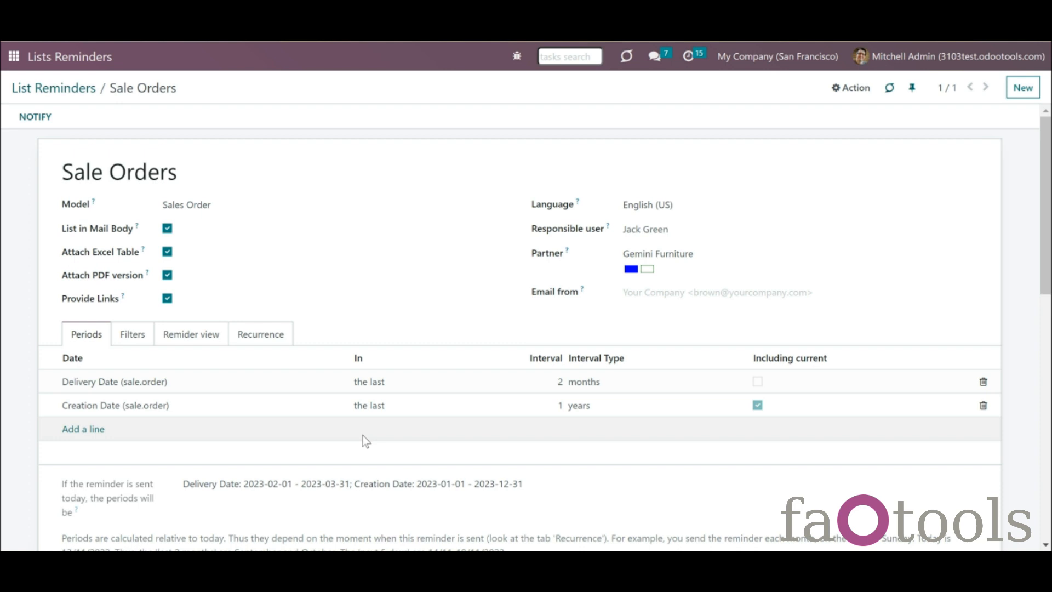
Review the recurrence schedule of the Sale Orders reminder and return to its periods.
left_click(259, 335)
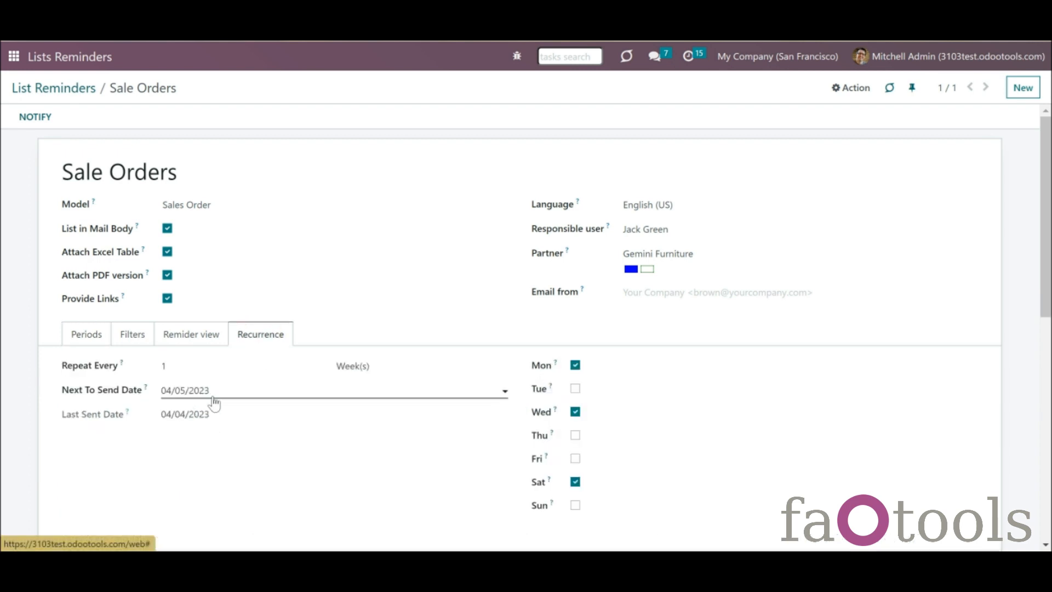
left_click(82, 343)
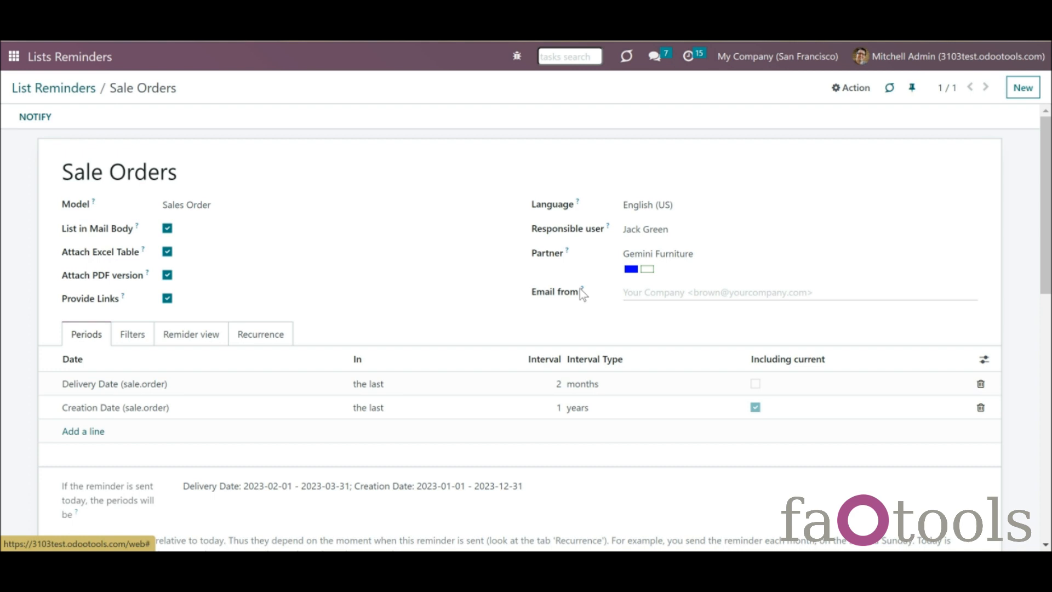
mouse_move(581, 292)
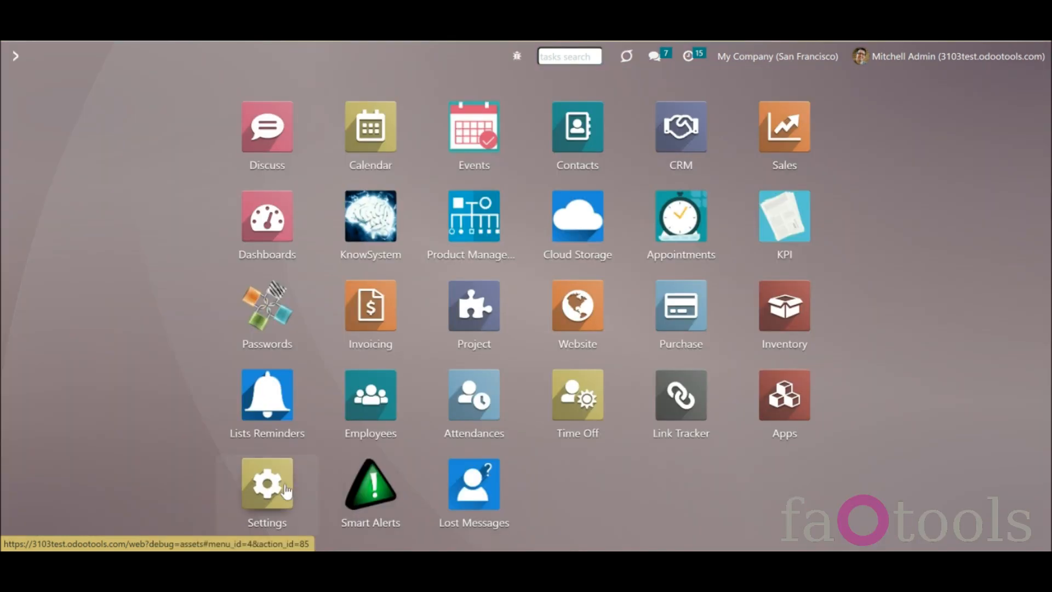
Open the general settings and locate the developer mode options under Developer Tools.
left_click(498, 507)
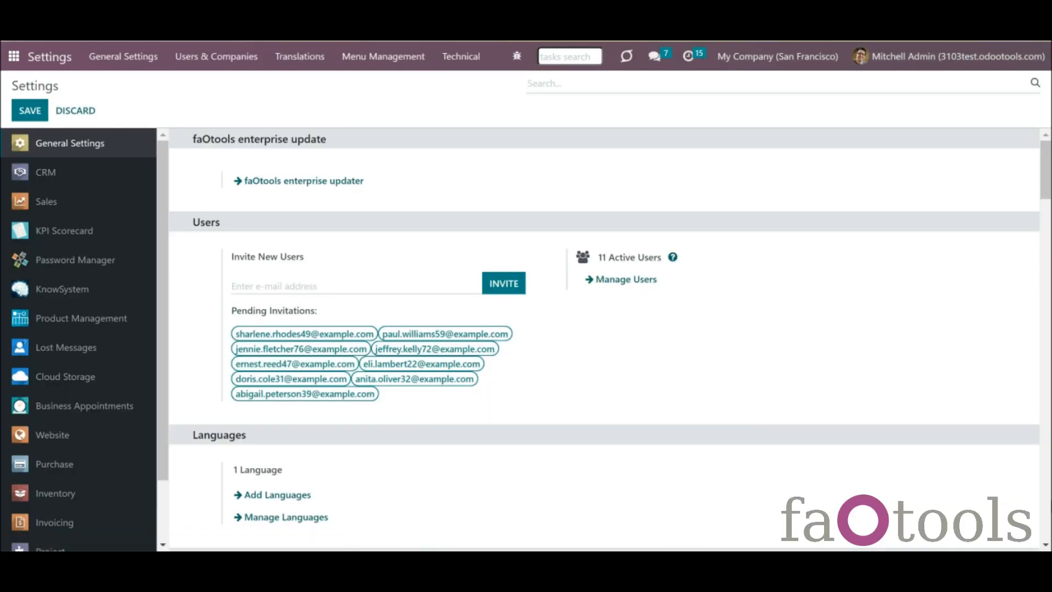
left_click(1045, 496)
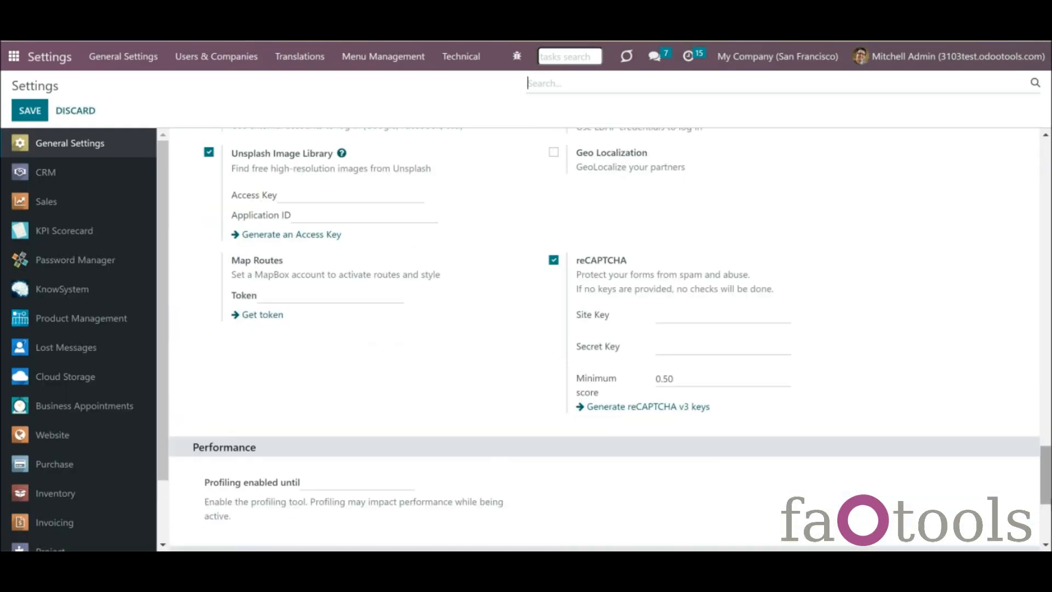
left_click_drag(1045, 496, 1045, 513)
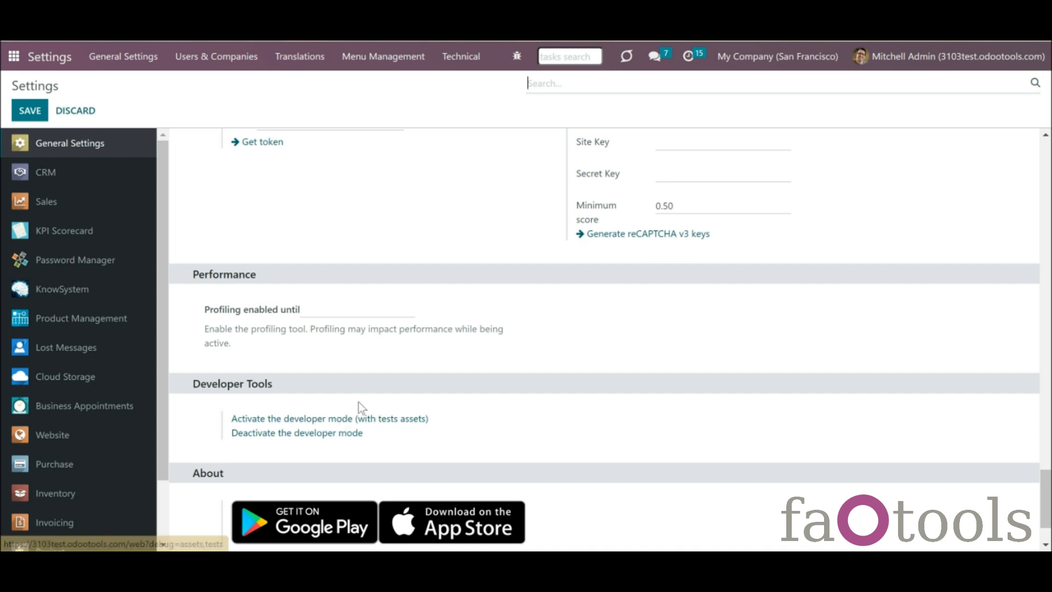
Open the "[Periodic Reporting and Reminders] Prepare and Send Reminders" job from the technical scheduled actions.
left_click(460, 57)
left_click_drag(590, 94, 624, 308)
left_click(502, 258)
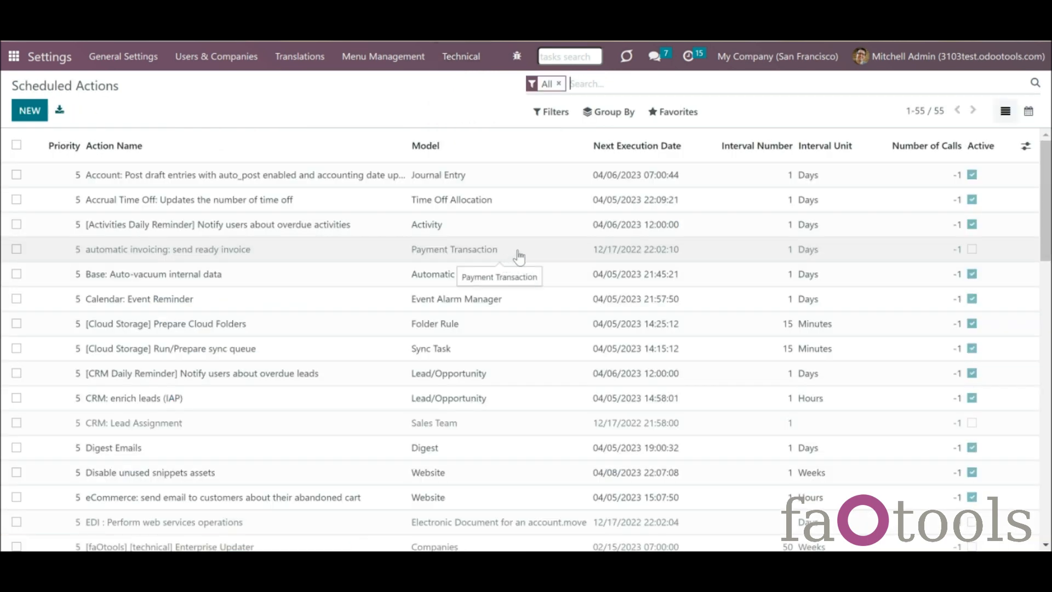
left_click_drag(1048, 205, 1049, 273)
scroll(1044, 204, "down", 6)
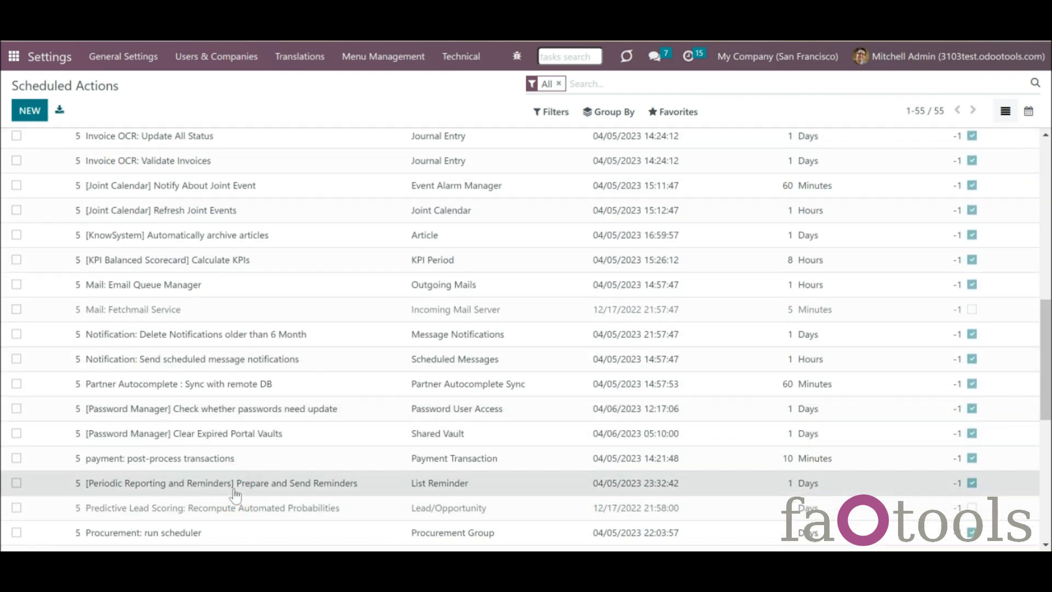
left_click(236, 484)
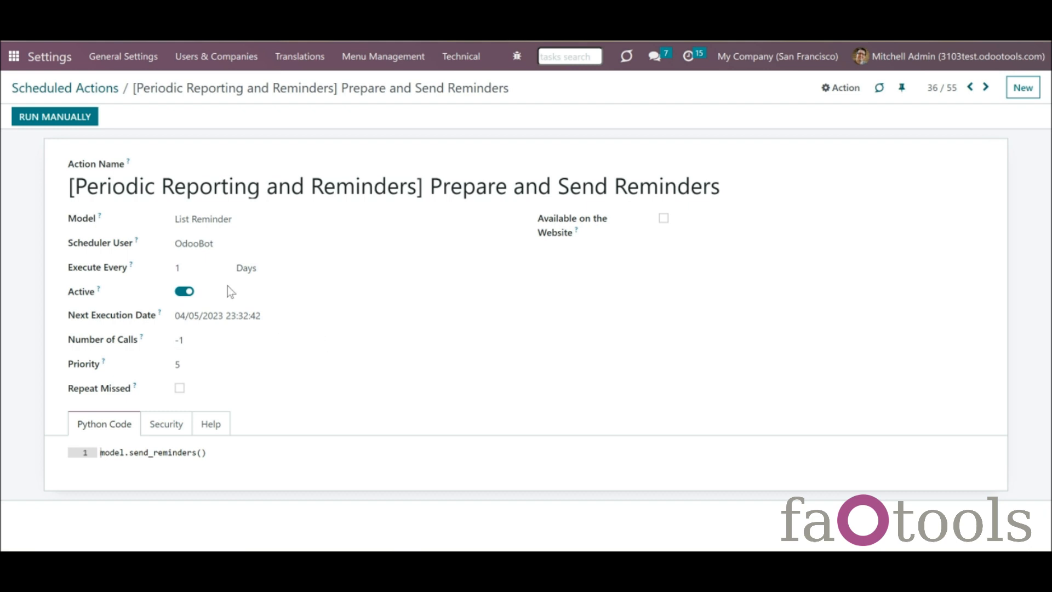
Set the reminder-sending scheduled action to execute every 2 days and open its next execution date for editing.
left_click(268, 271)
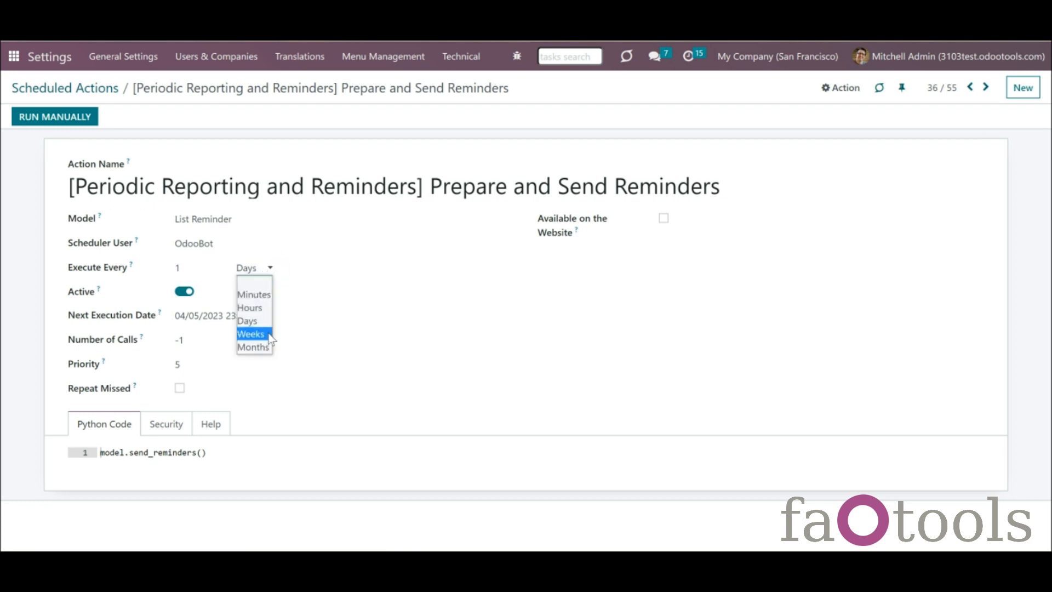
left_click(263, 323)
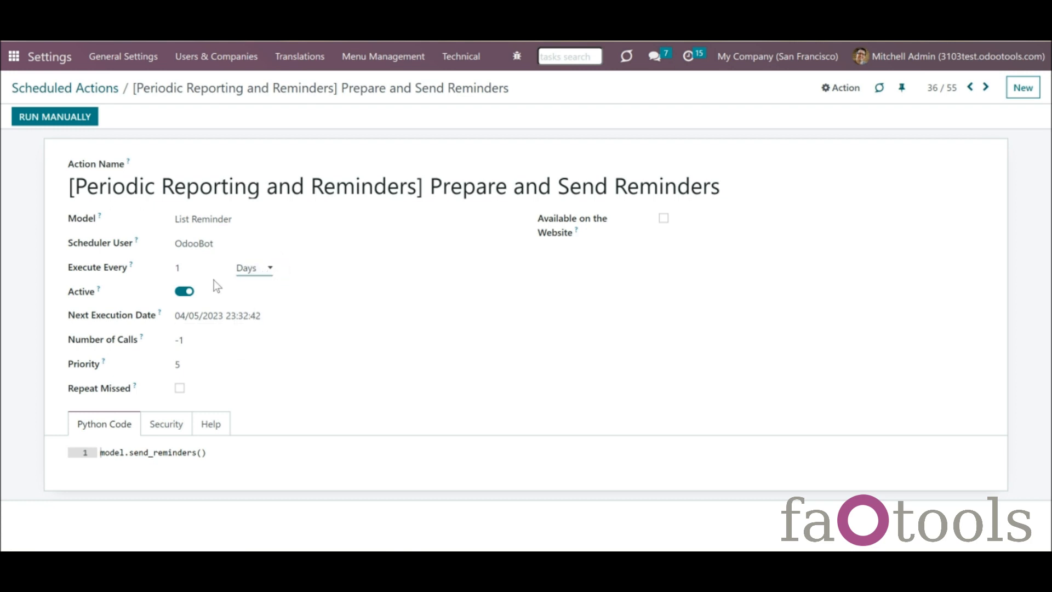
double_click(177, 269)
type("2")
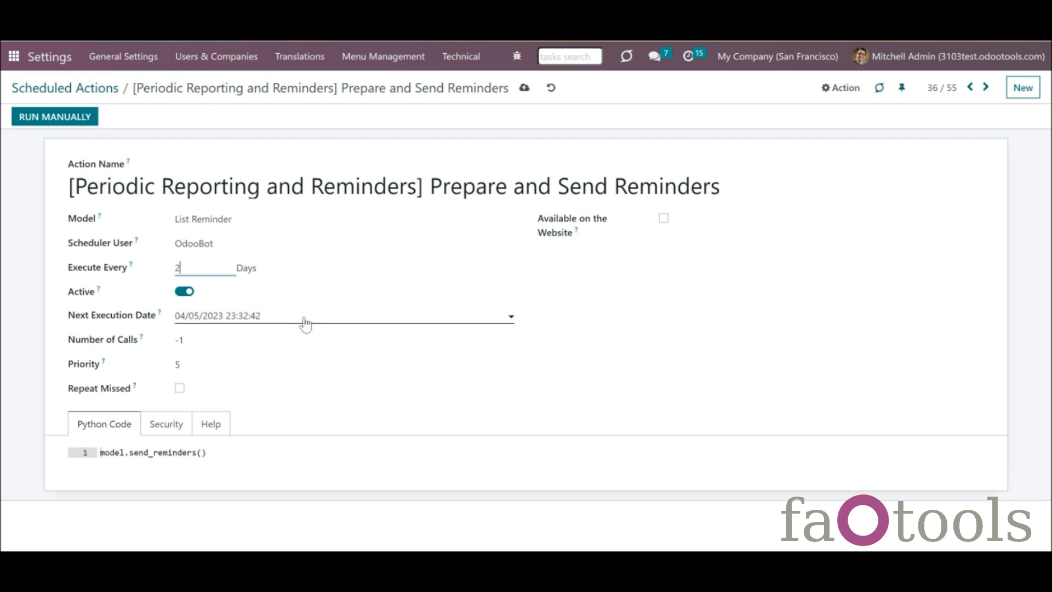
left_click(306, 322)
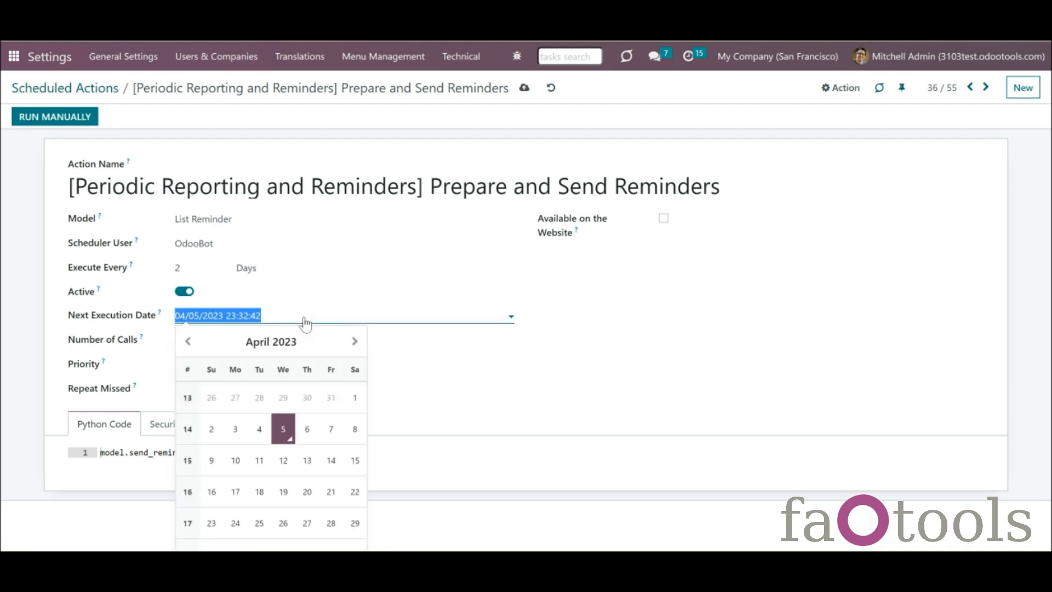
left_click(255, 318)
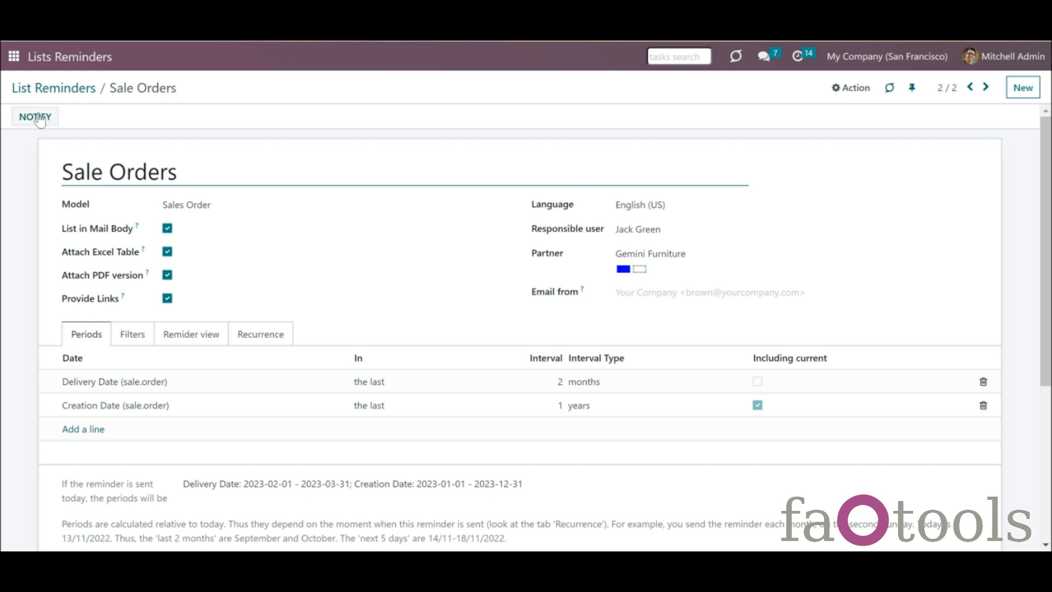
Send the Sale Orders reminder manually and review the message and attachments posted below its form.
left_click(32, 122)
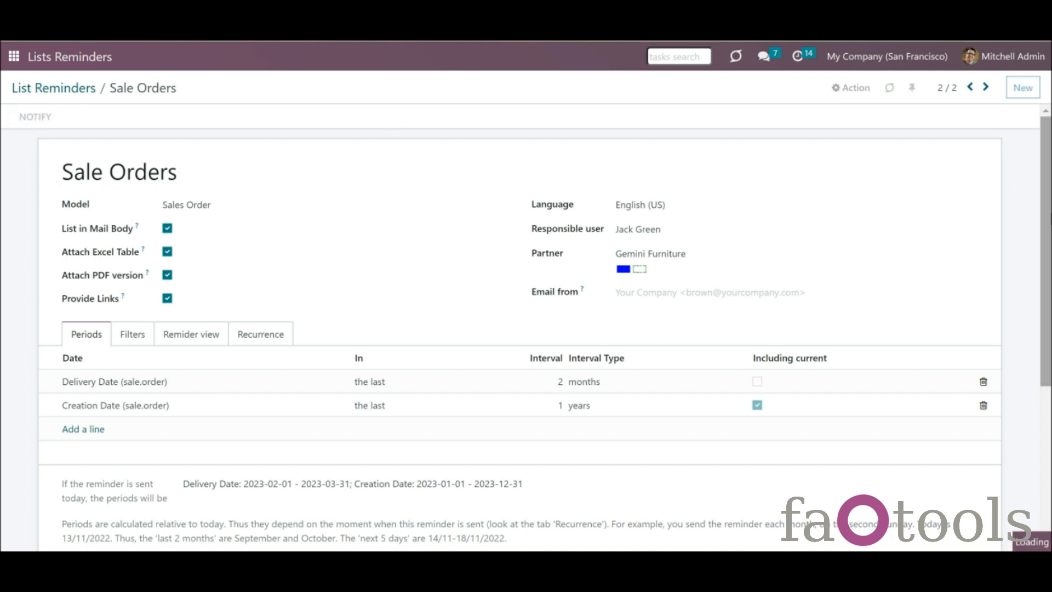
scroll(1044, 214, "down", 3)
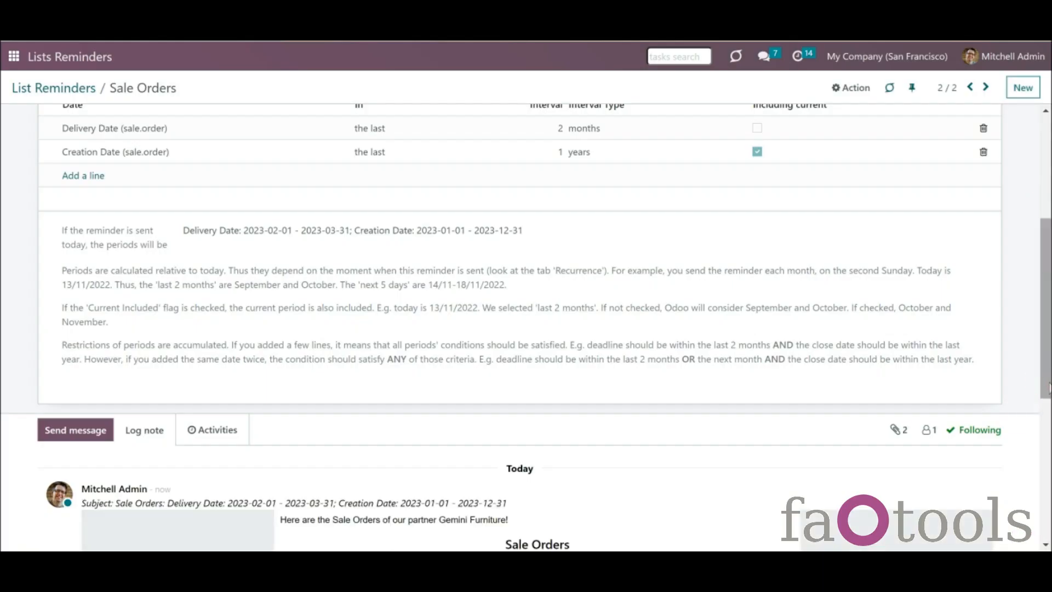
scroll(1040, 384, "down", 2)
scroll(1039, 384, "down", 3)
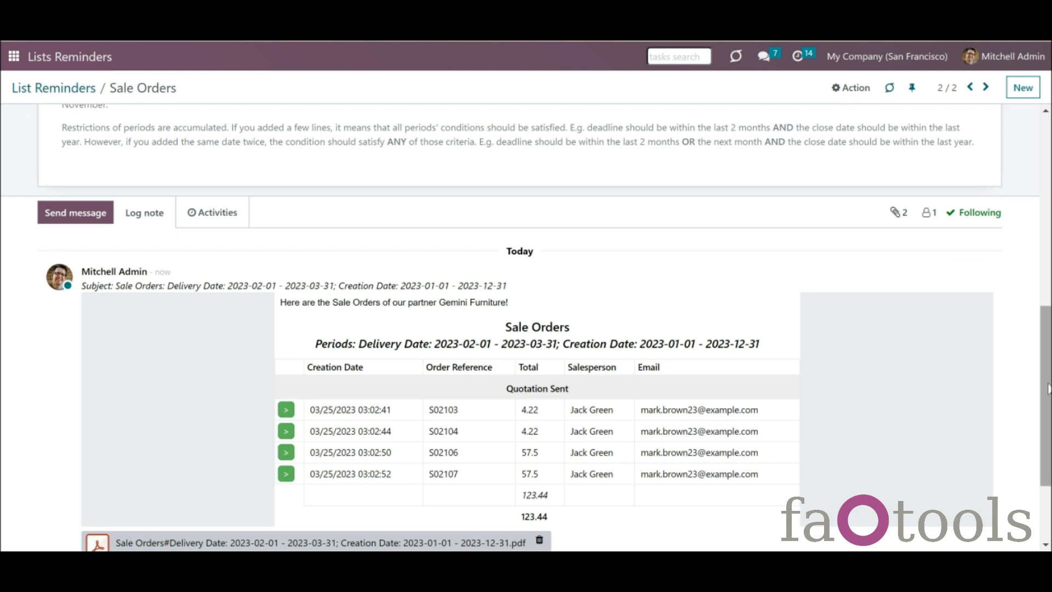
left_click(1048, 386)
left_click_drag(1050, 402, 1051, 437)
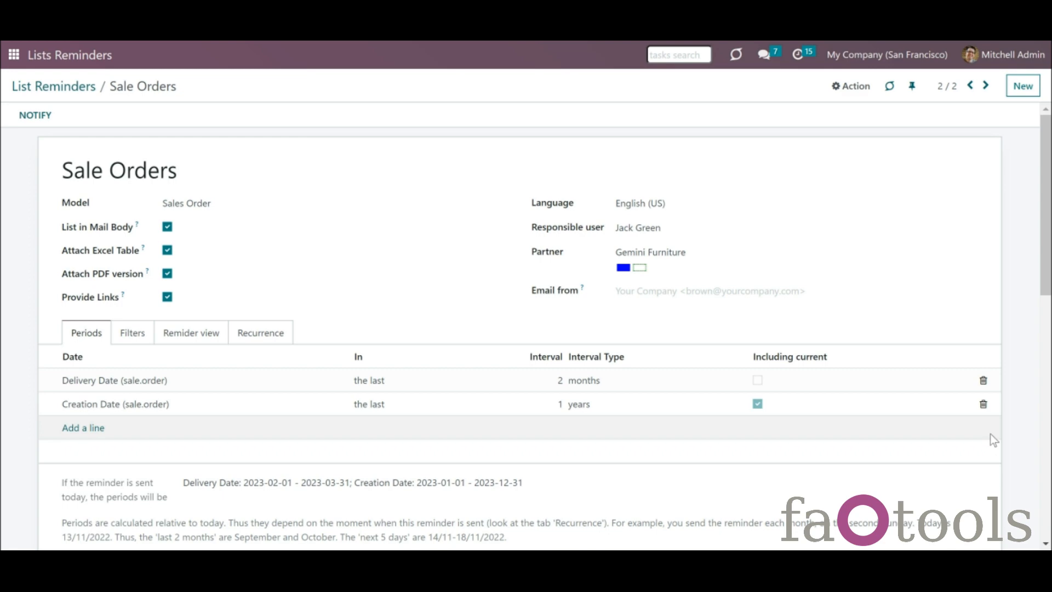
Open the follower invitation form from the communication area of the Sale Orders reminder.
scroll(1044, 261, "down", 4)
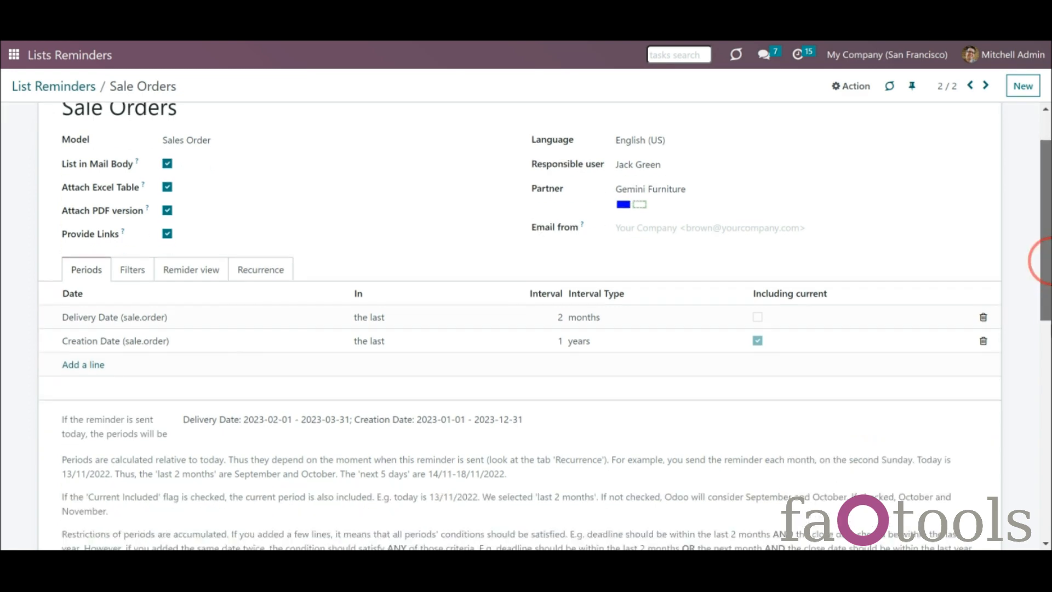
scroll(1044, 260, "down", 3)
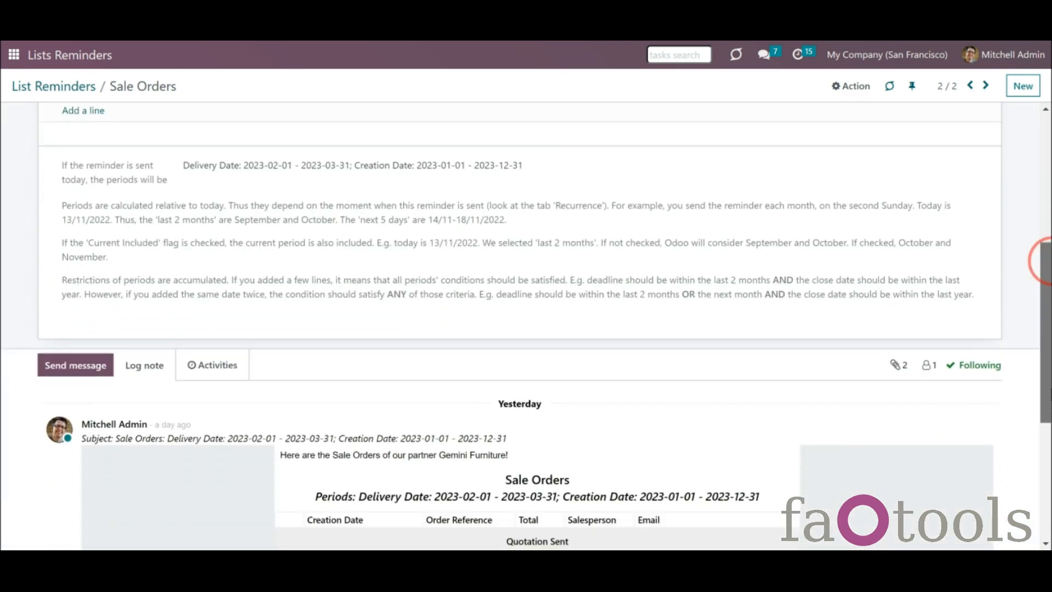
left_click(932, 343)
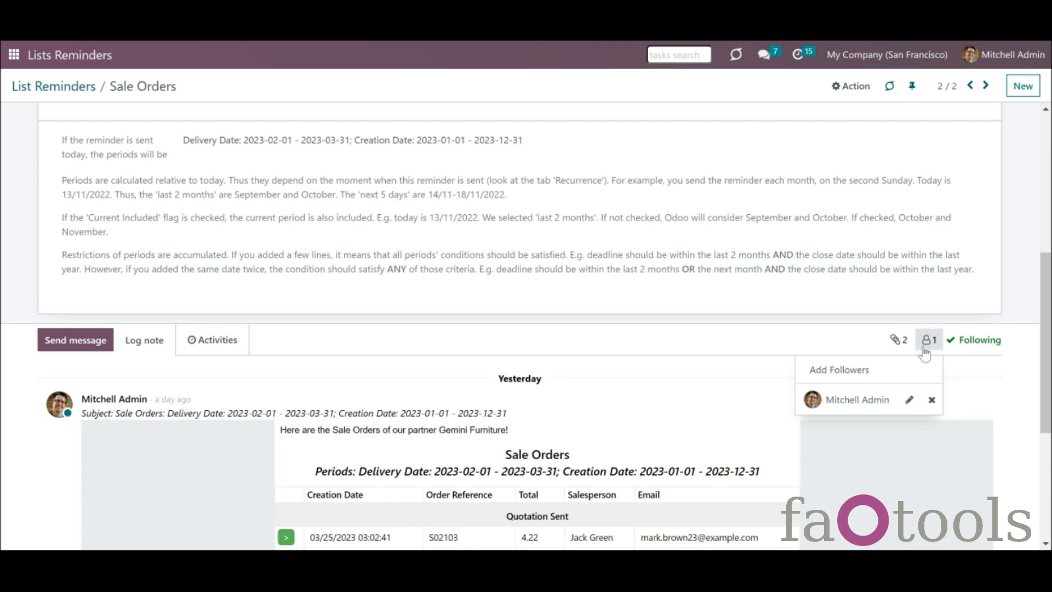
left_click(847, 371)
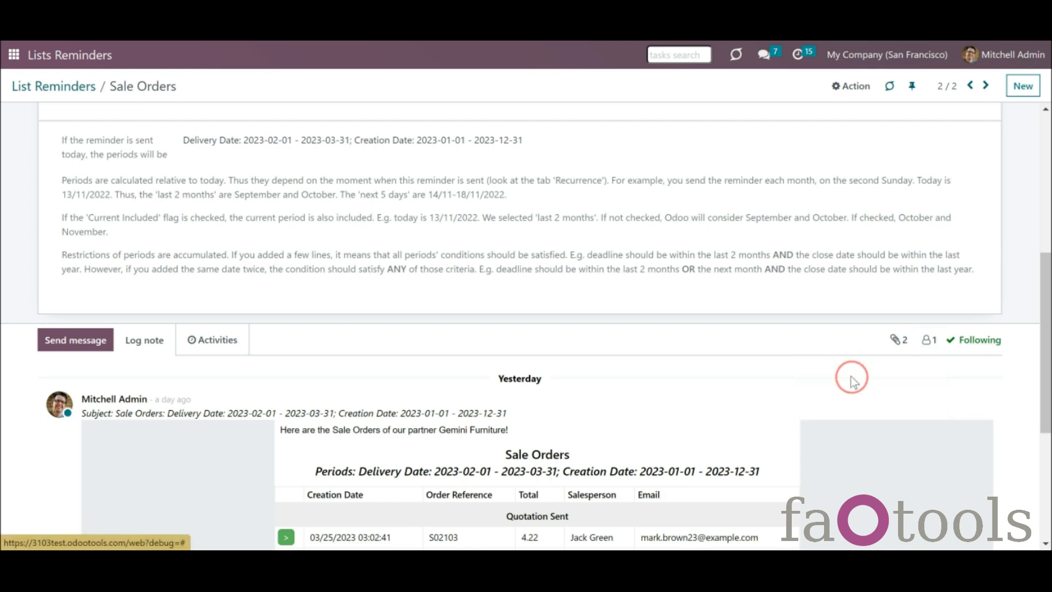
Invite Azure Interior, Gemini Furniture, the reminder's responsible user and one more contact as followers of the Sale Orders reminder.
type("az")
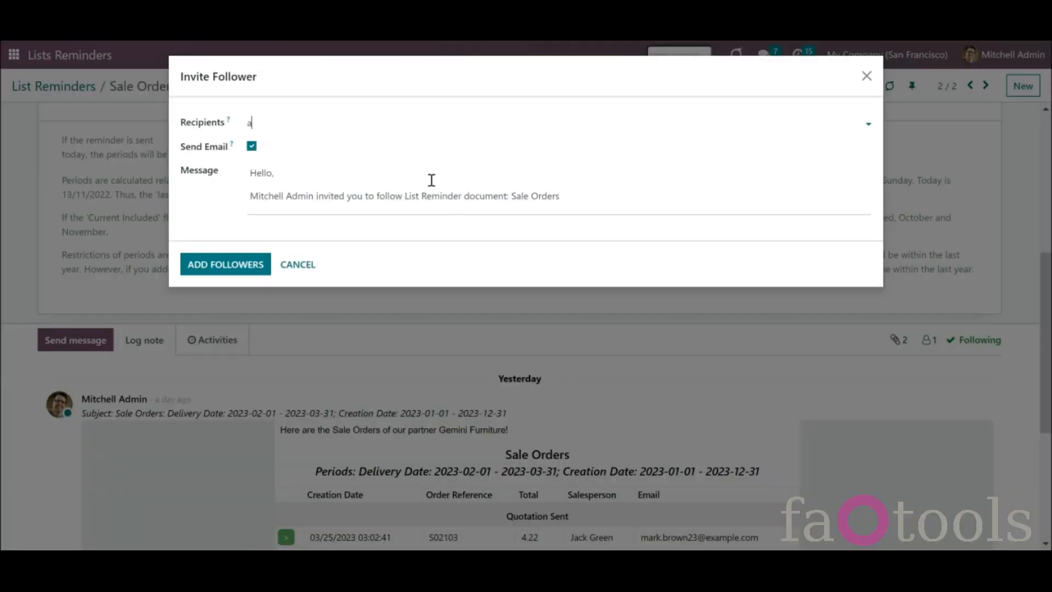
left_click(362, 144)
type("gem")
left_click(359, 143)
type("jack")
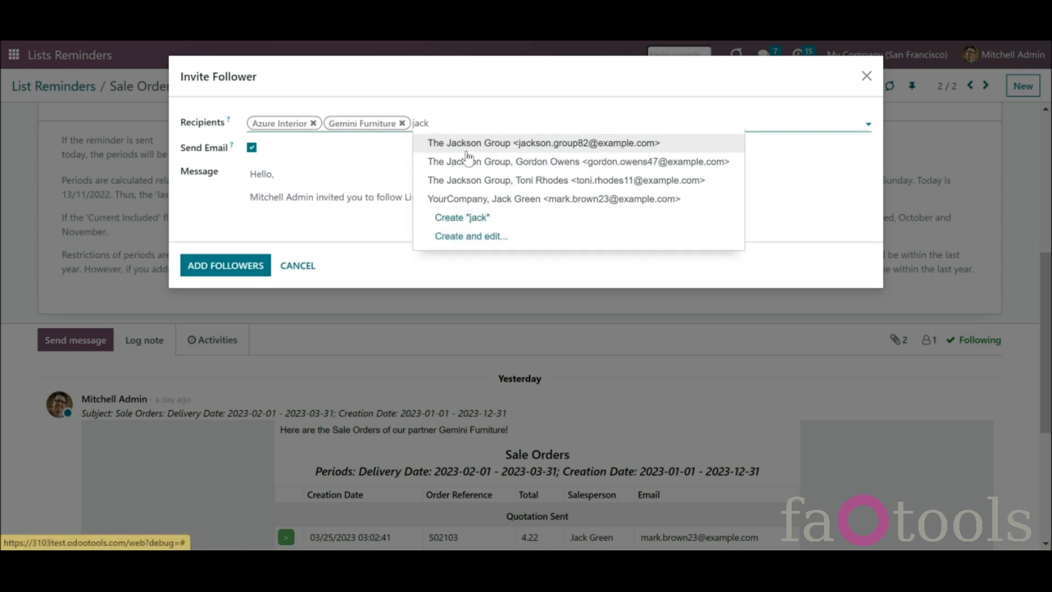
left_click(472, 199)
type("abigai")
left_click(542, 143)
left_click(229, 269)
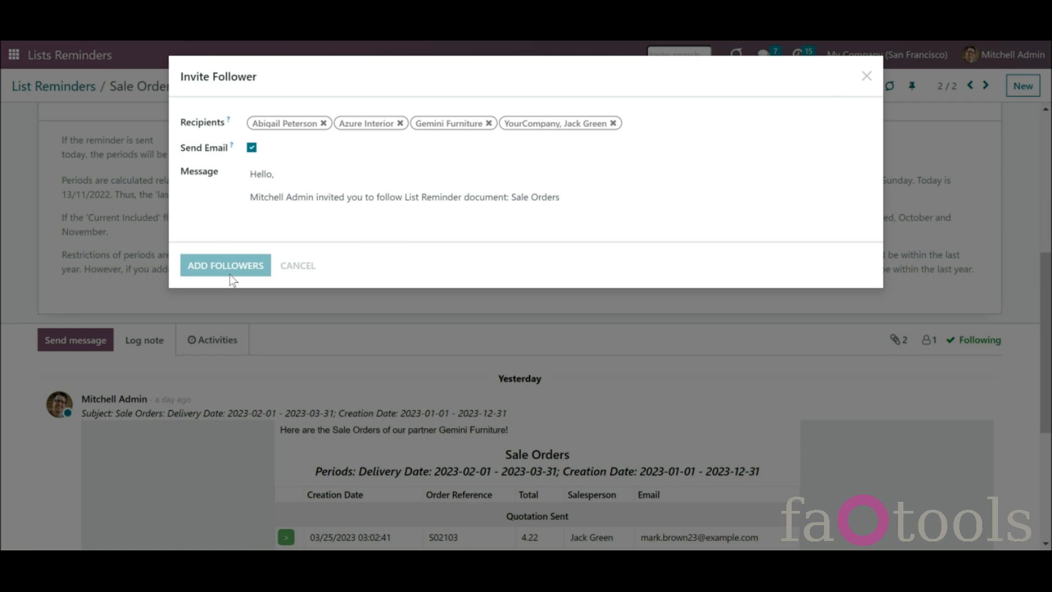
Check the follower list of the Sale Orders reminder and examine the order links in its sent message.
left_click(929, 340)
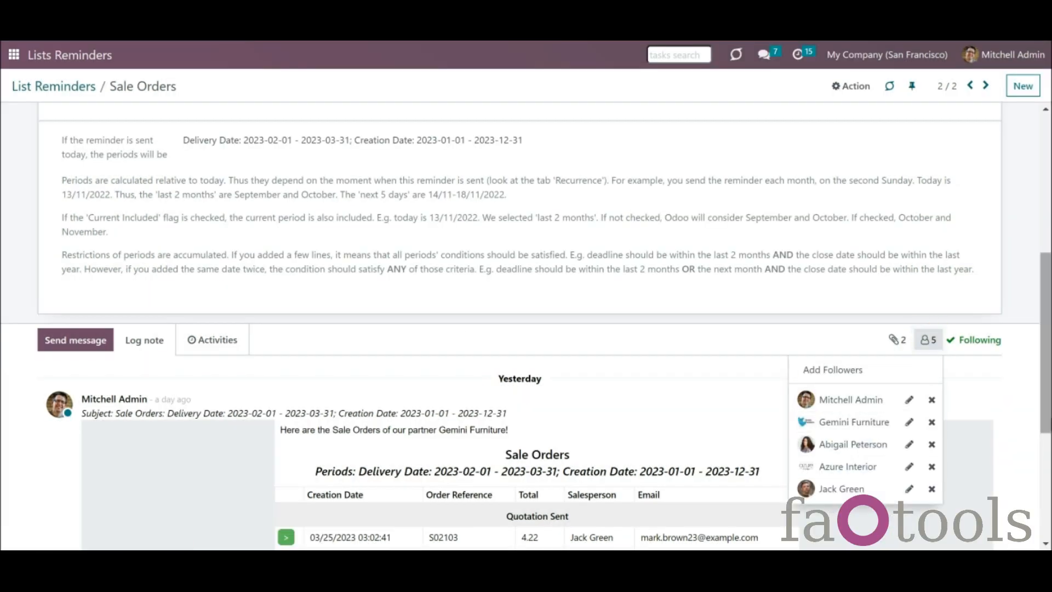
scroll(284, 302, "up", 6)
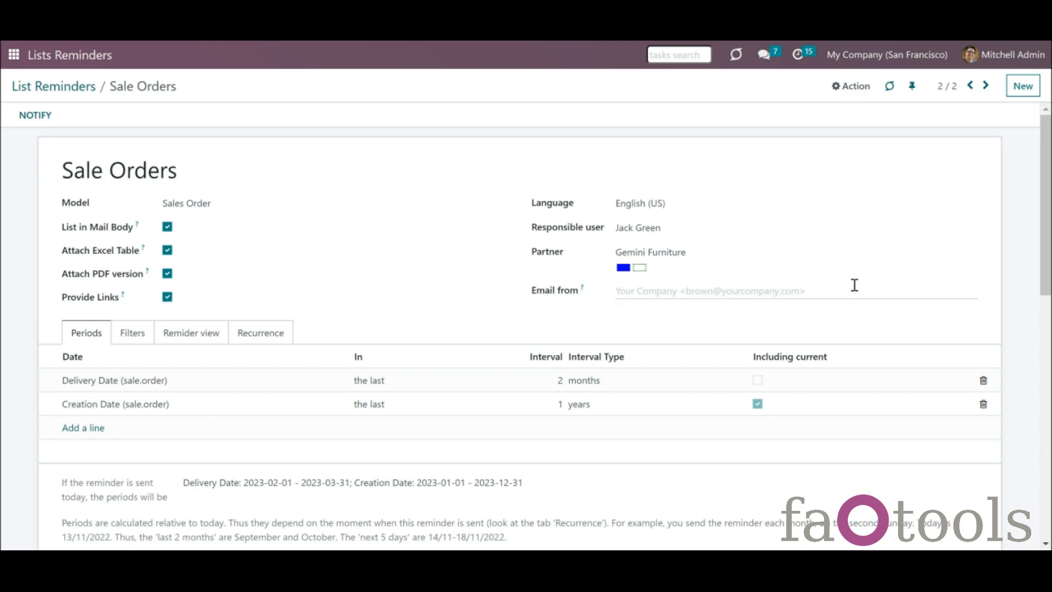
left_click_drag(1049, 283, 1050, 309)
scroll(1049, 283, "down", 7)
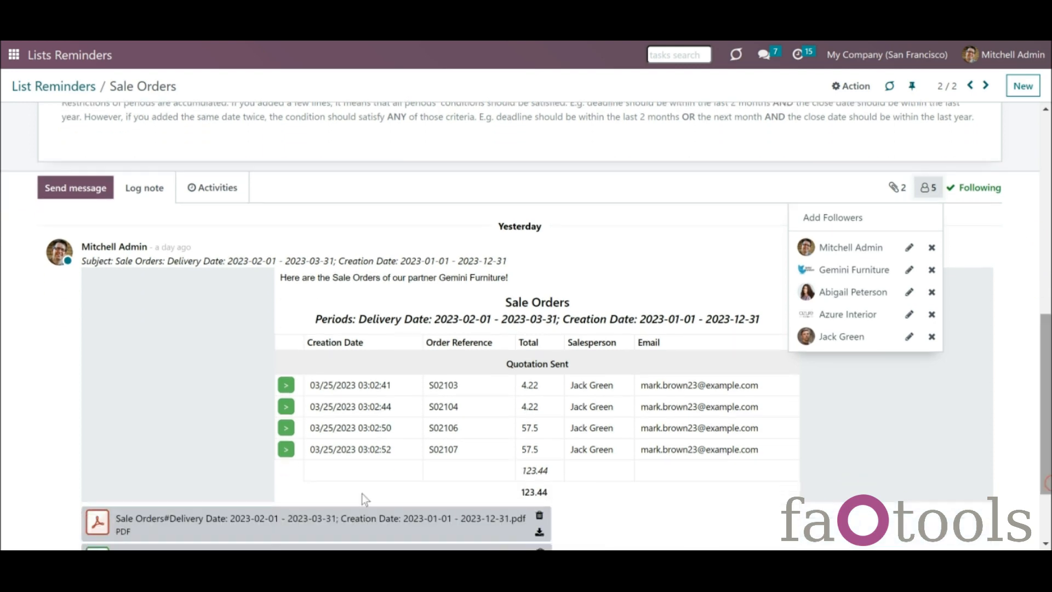
left_click(249, 452)
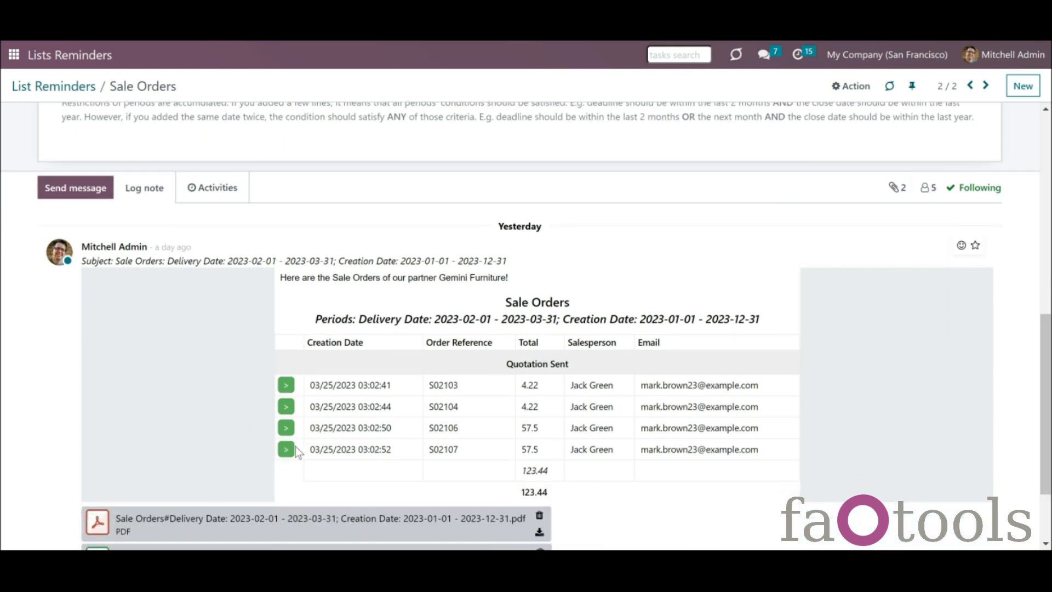
Open the first order linked in the message, and load its sale order URL in Azure Interior's portal session.
left_click(286, 386)
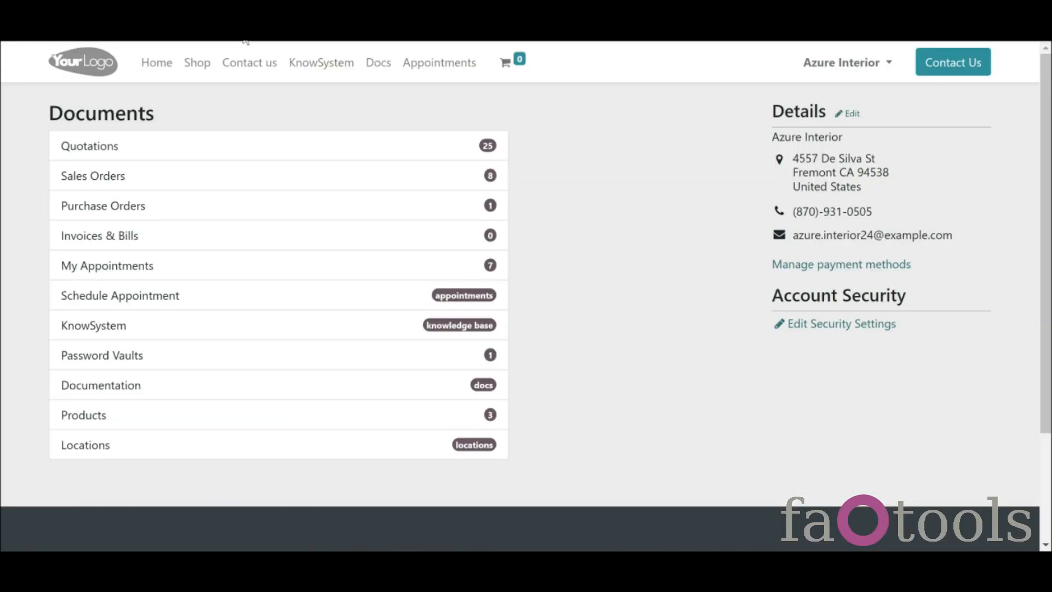
type("https://3103test.odootools.com/web?db=3103test.odootools.com#id=2103&view_type=form&model=sale.order")
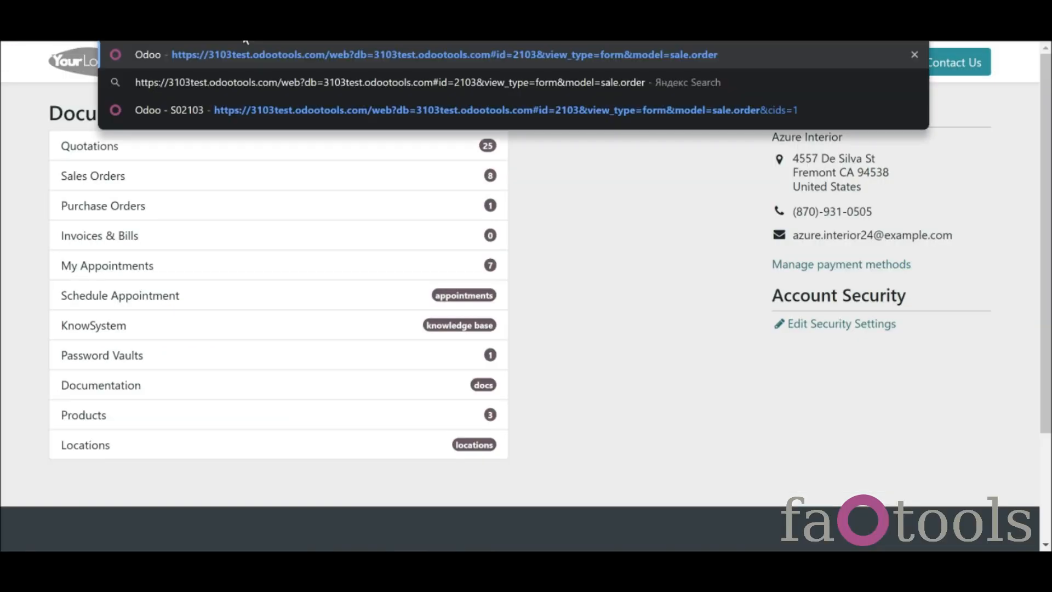
key("Return")
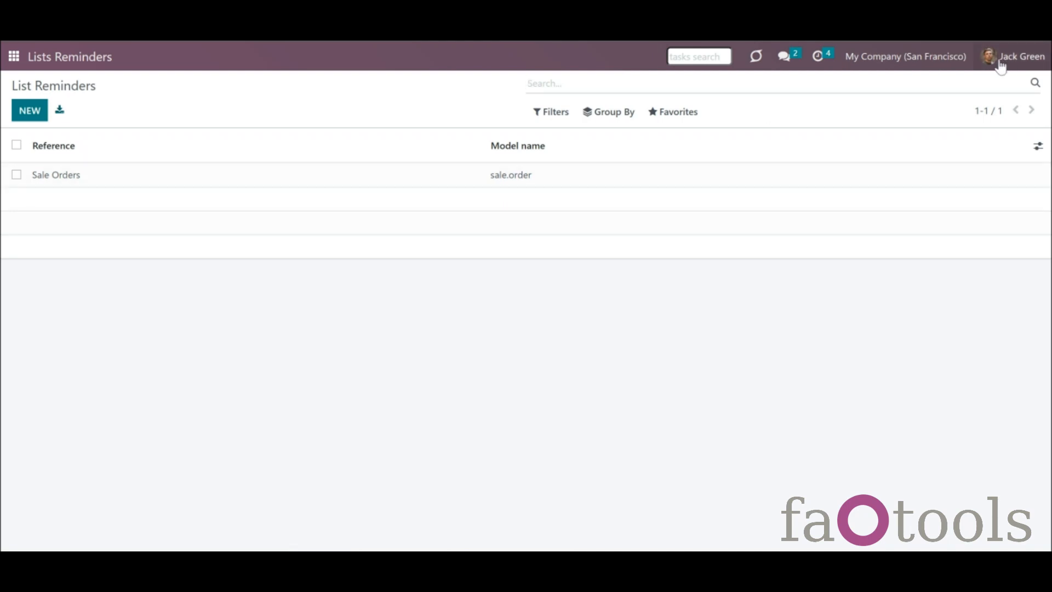
Check the responsible user of the Sale Orders reminder in the limited user's session, return to the reminder list and start a new reminder.
left_click(536, 179)
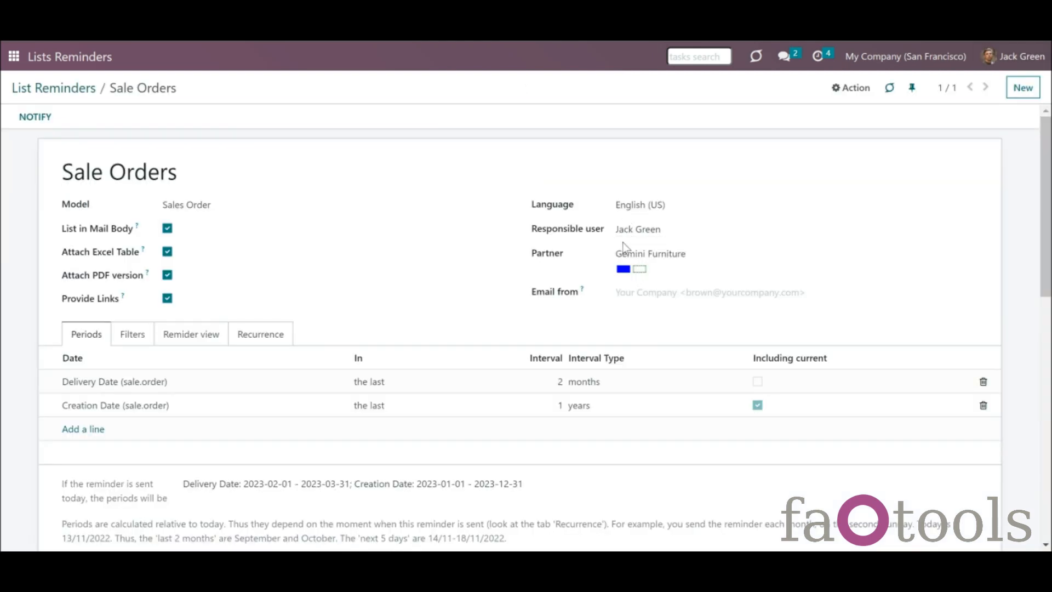
left_click(69, 94)
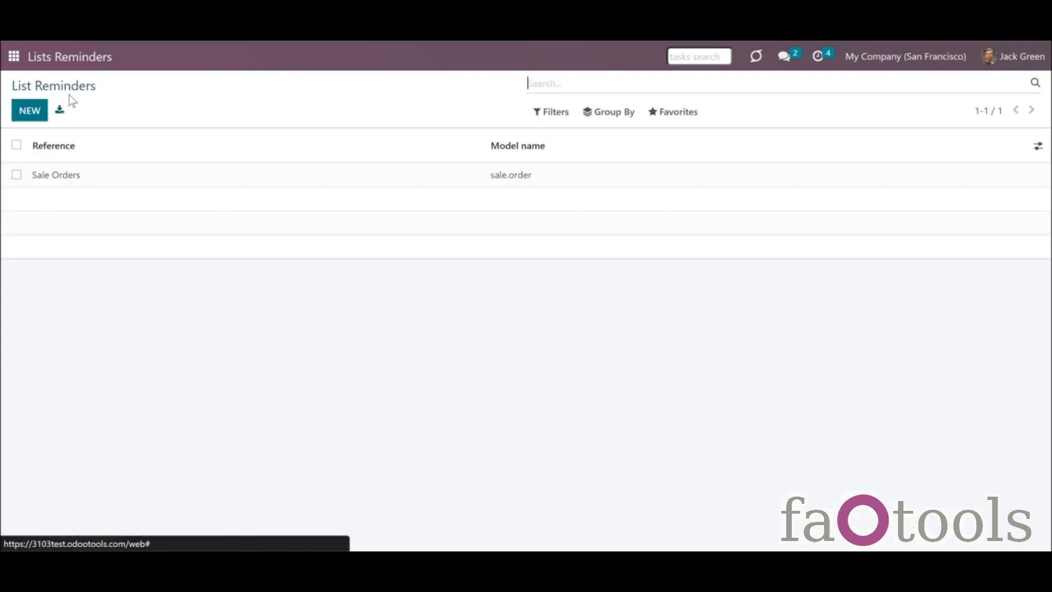
left_click(36, 116)
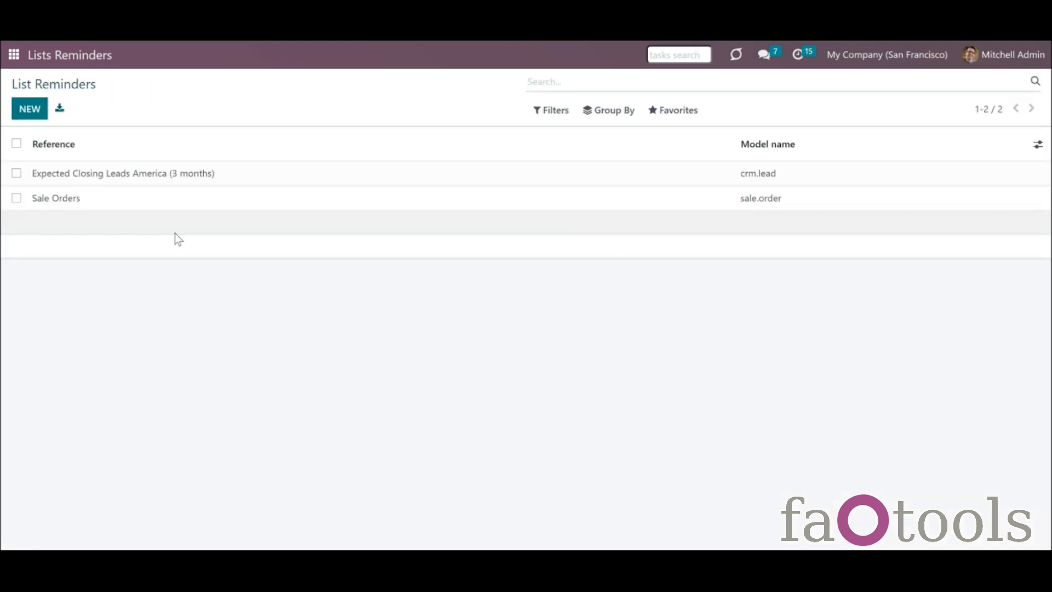
Check the responsible user of the Sale Orders reminder and its Filter by responsible field as administrator, and return to the reminder list.
left_click(165, 205)
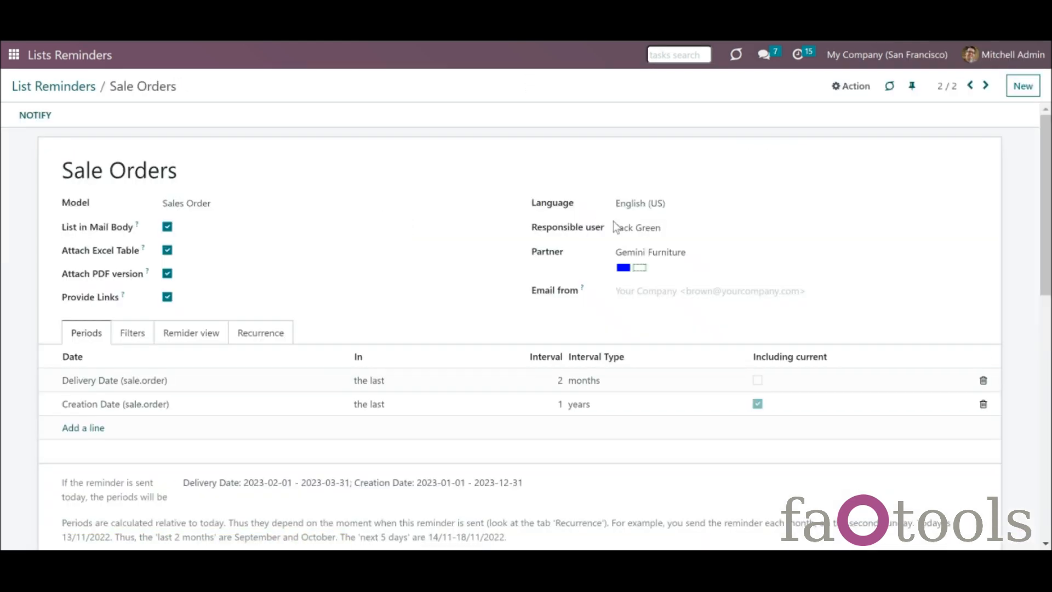
left_click(688, 231)
key("Escape")
left_click(132, 333)
left_click(1044, 357)
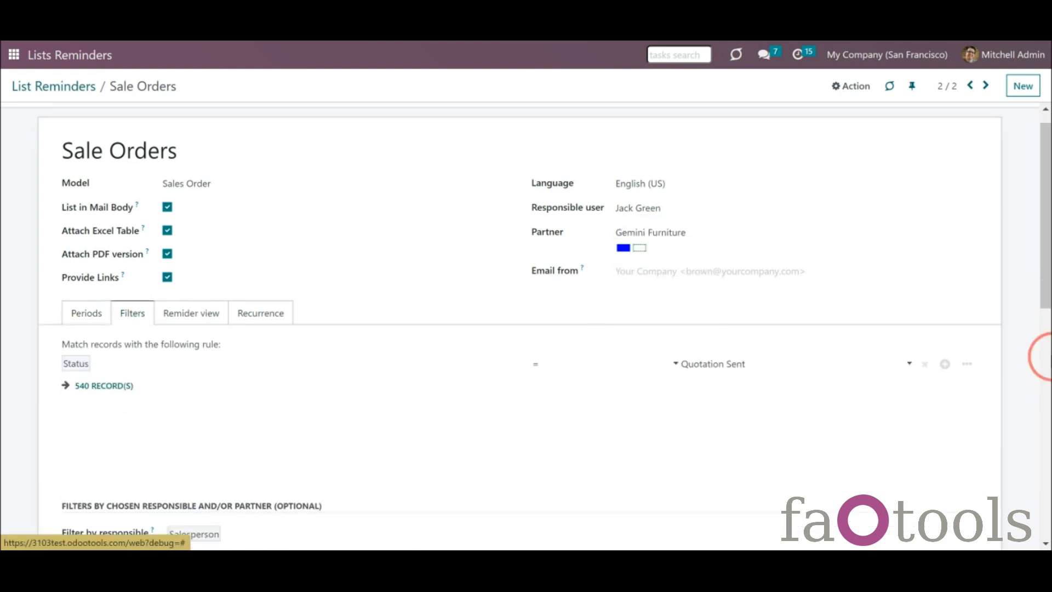
left_click(209, 221)
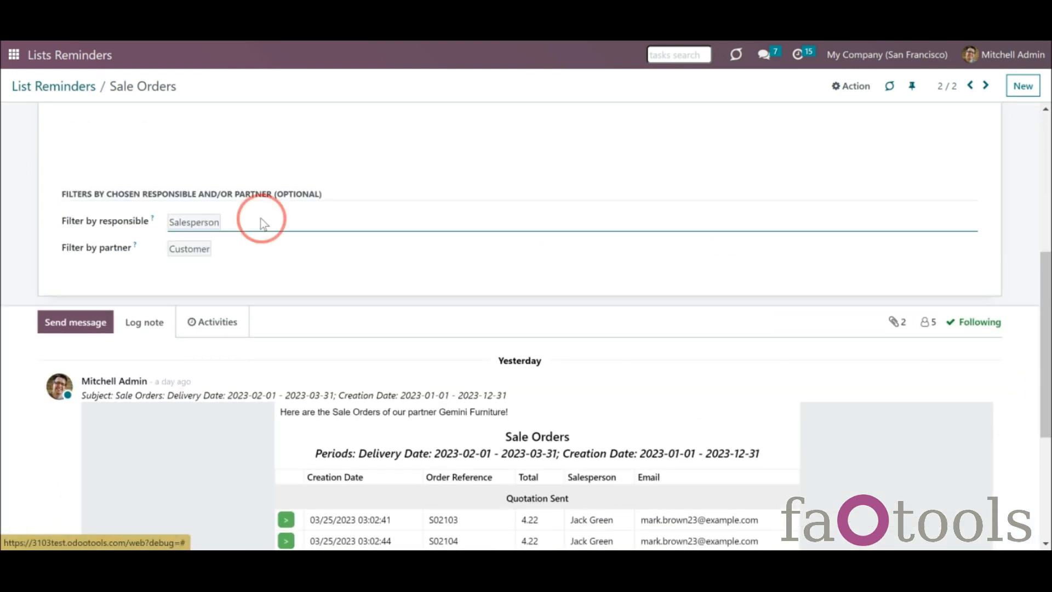
left_click(261, 223)
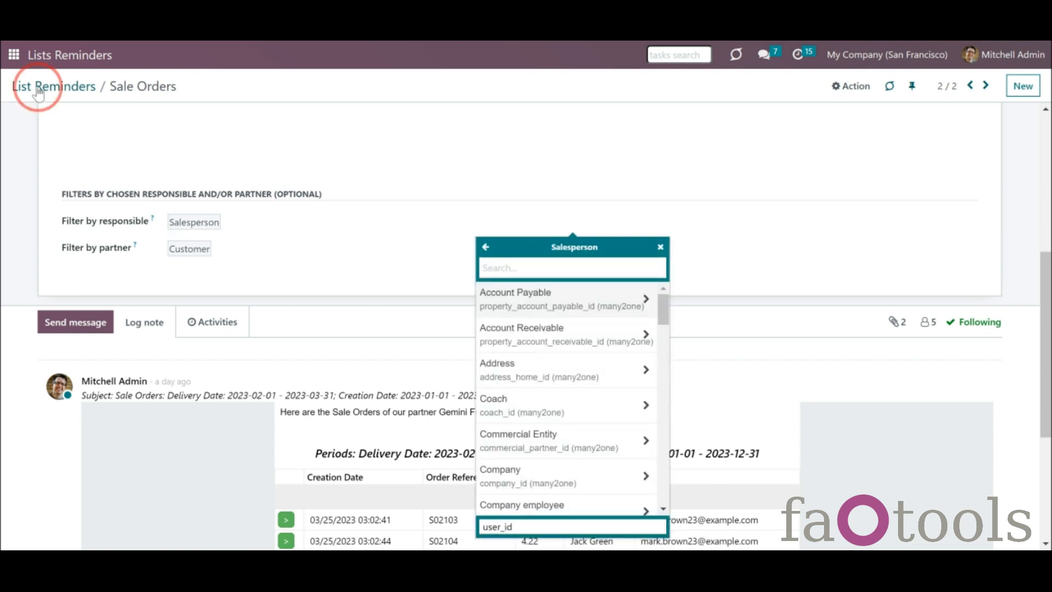
left_click(37, 92)
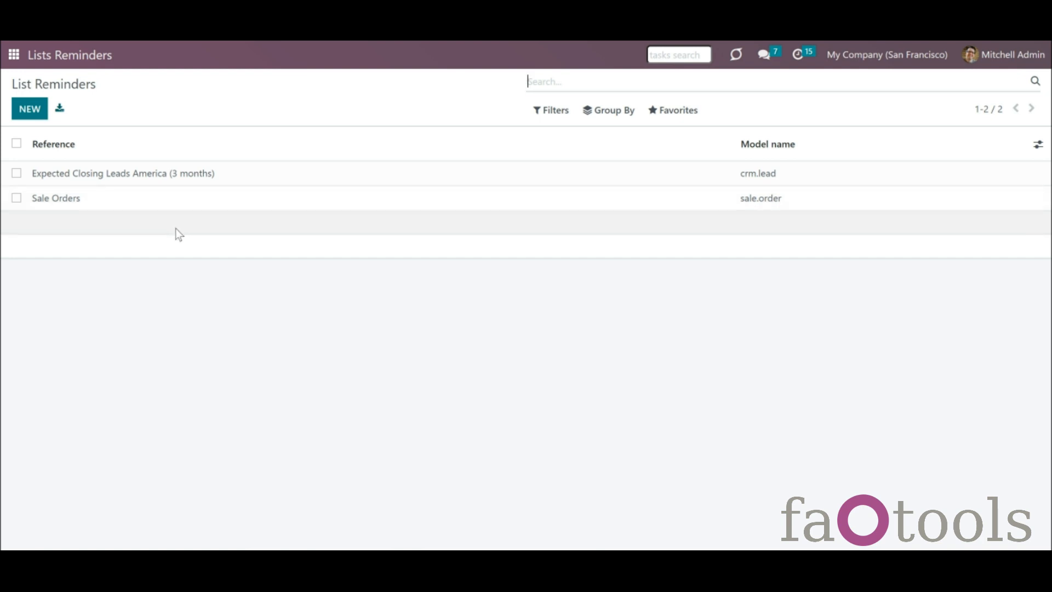
Open the user management list from the general settings.
left_click(14, 55)
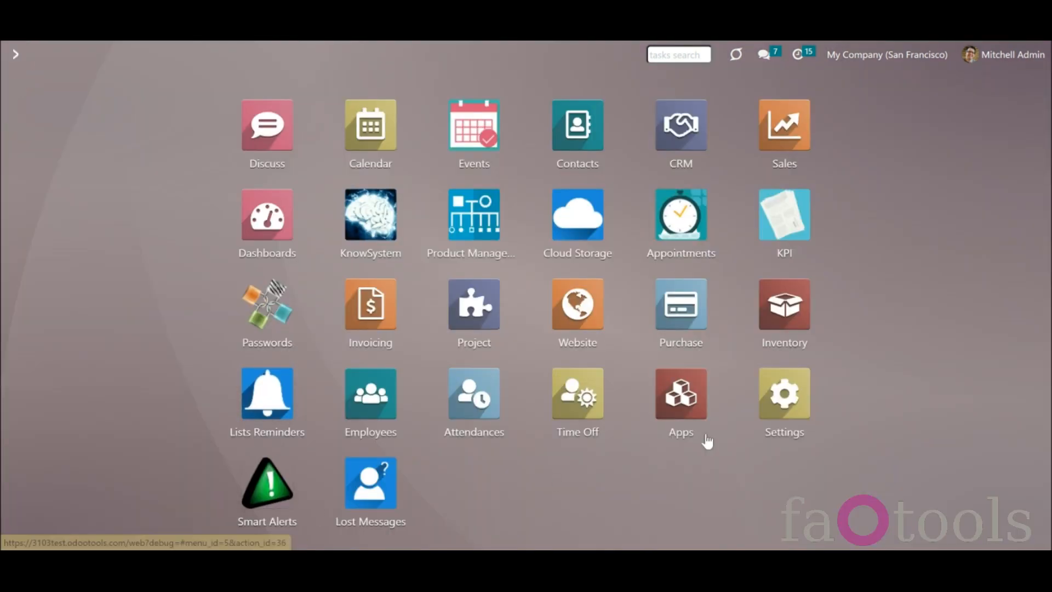
left_click(776, 429)
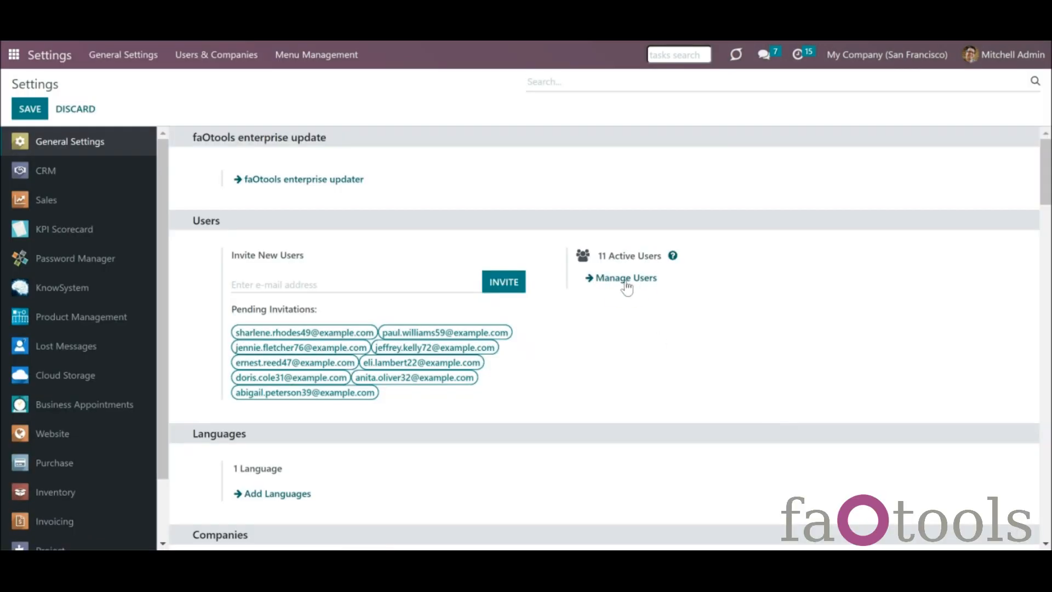
left_click(626, 279)
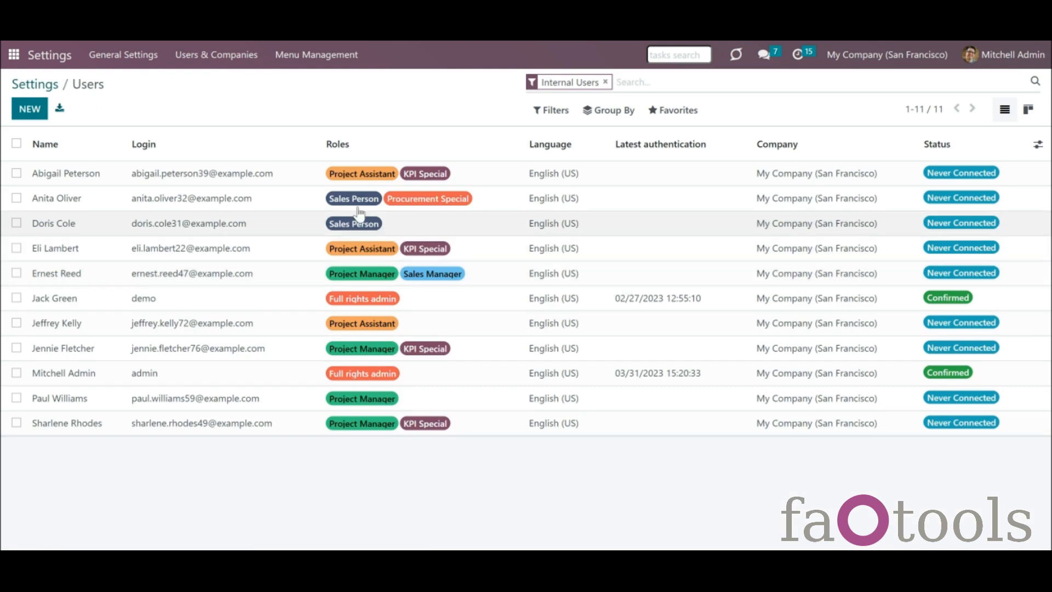
Set the Periodic Reporting access right of the first listed user to Periodic Reporting: Only Own.
left_click(317, 181)
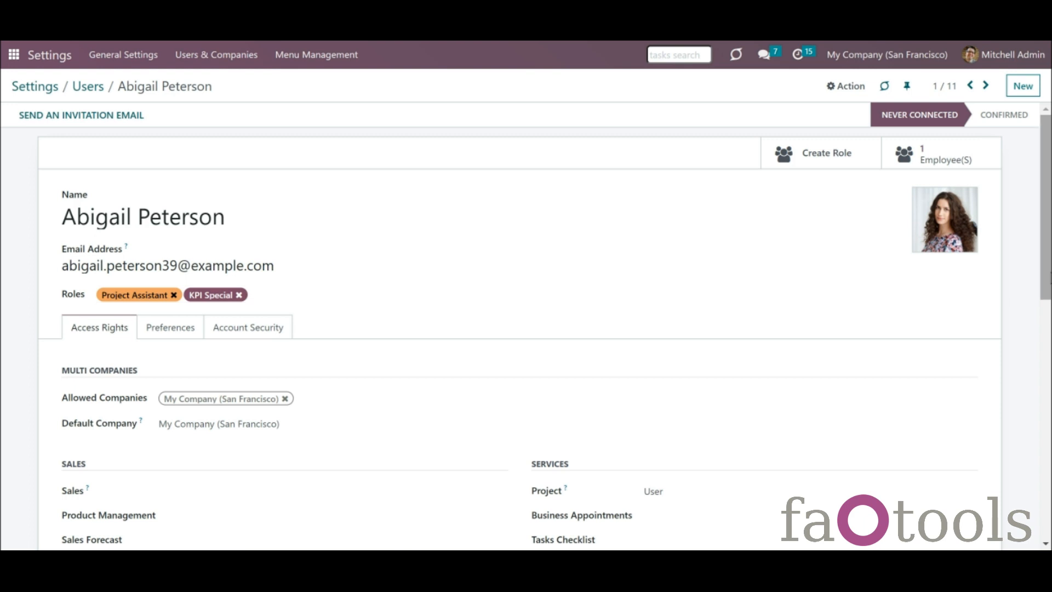
scroll(1045, 273, "down", 8)
scroll(1049, 502, "down", 1)
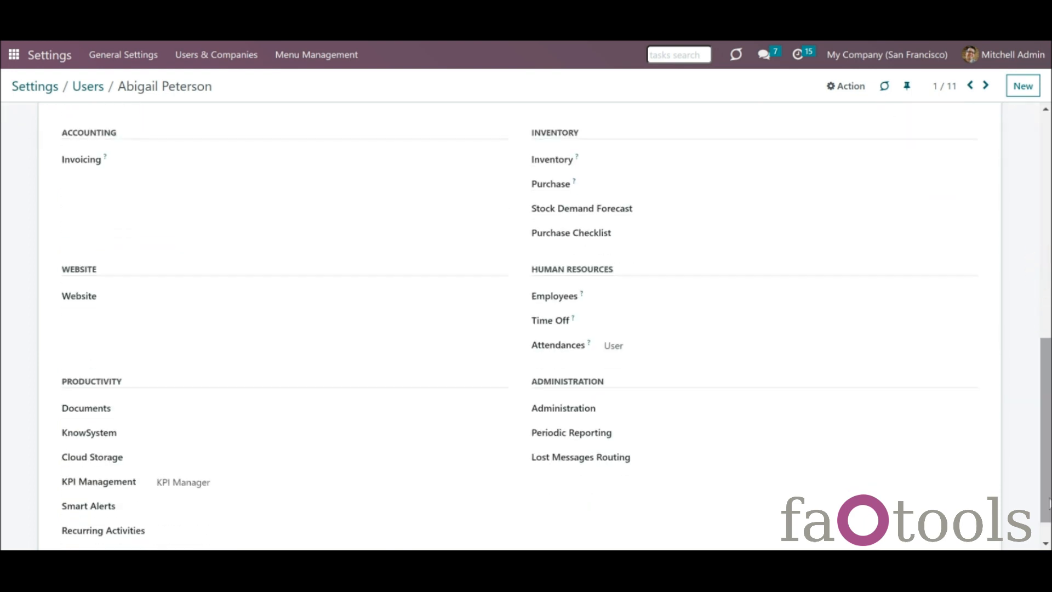
scroll(1049, 503, "down", 1)
left_click(707, 396)
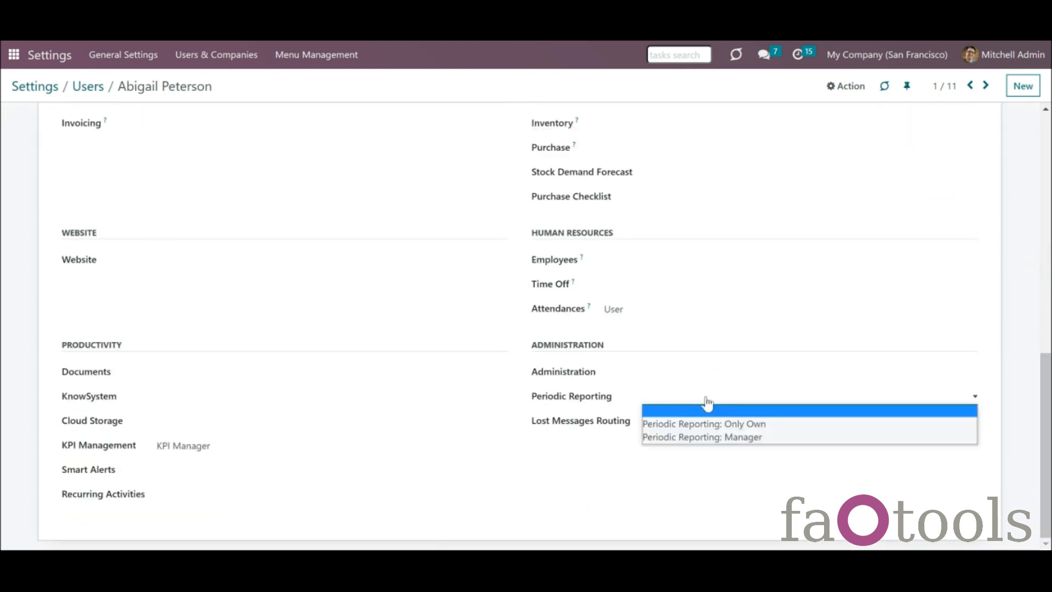
left_click(718, 424)
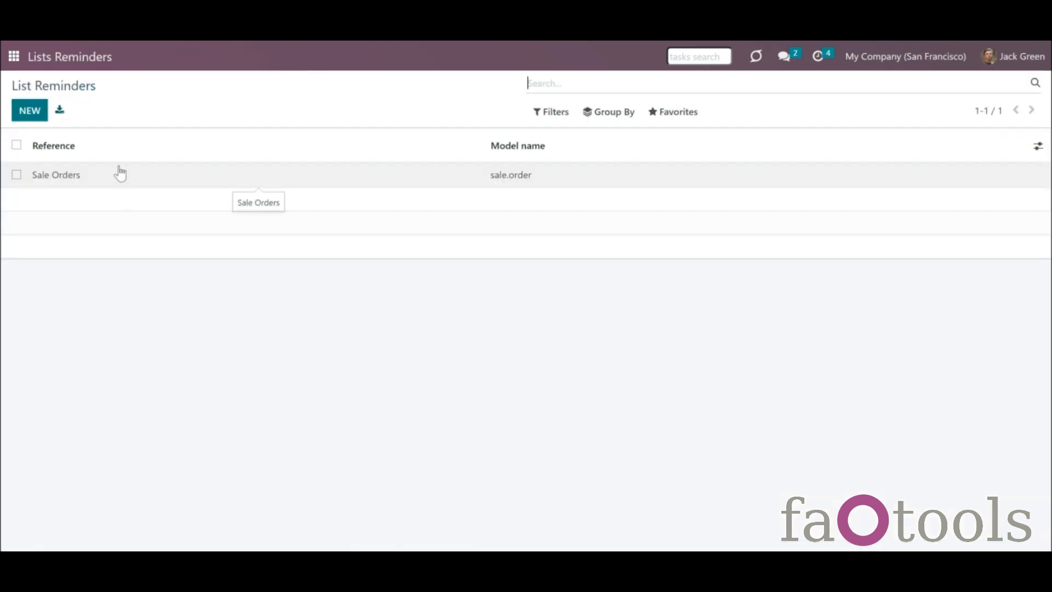
Start a new list reminder in the limited user's session and open the full search of available models.
left_click(30, 110)
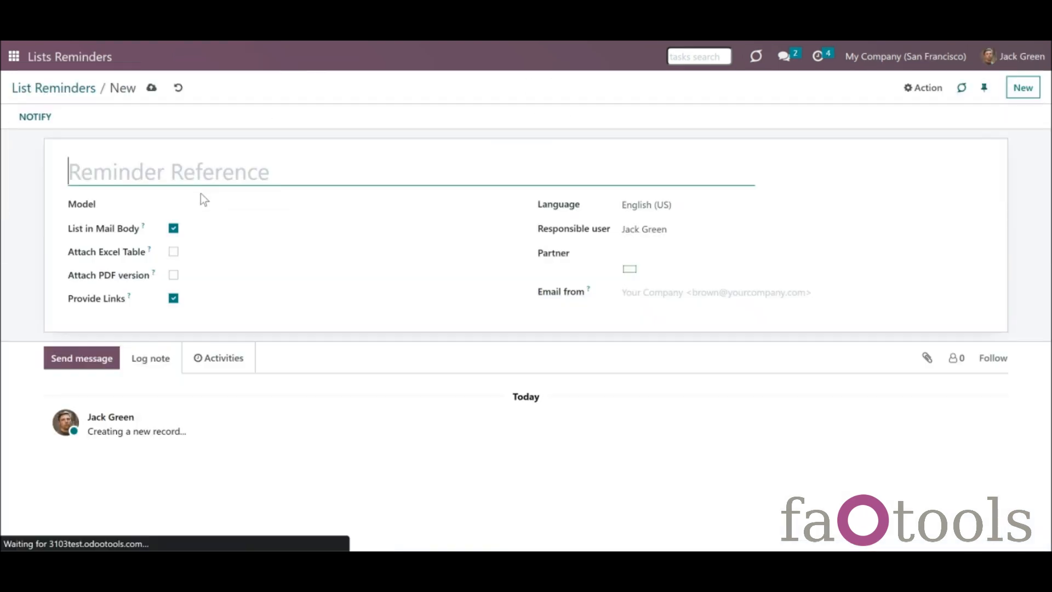
left_click(207, 207)
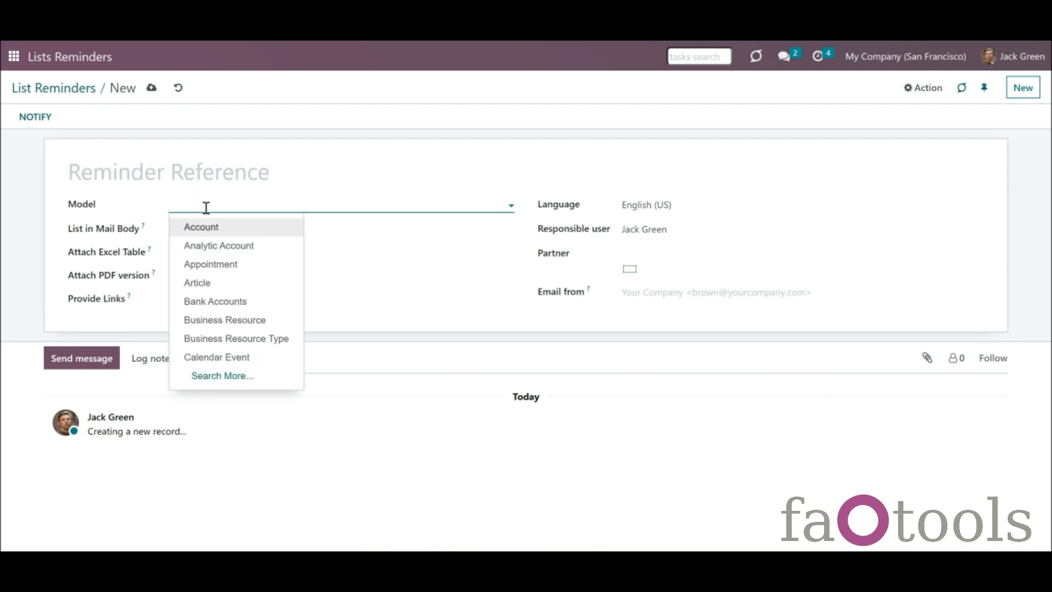
left_click(262, 376)
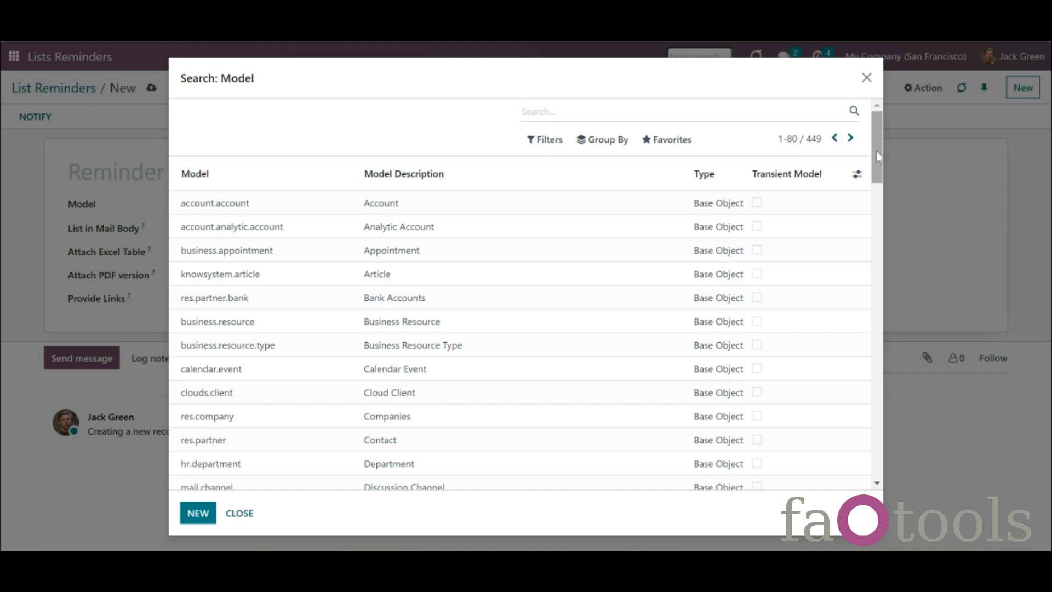
Examine the models available for the new reminder through to the last page of results, and close the model search.
left_click_drag(877, 150, 906, 429)
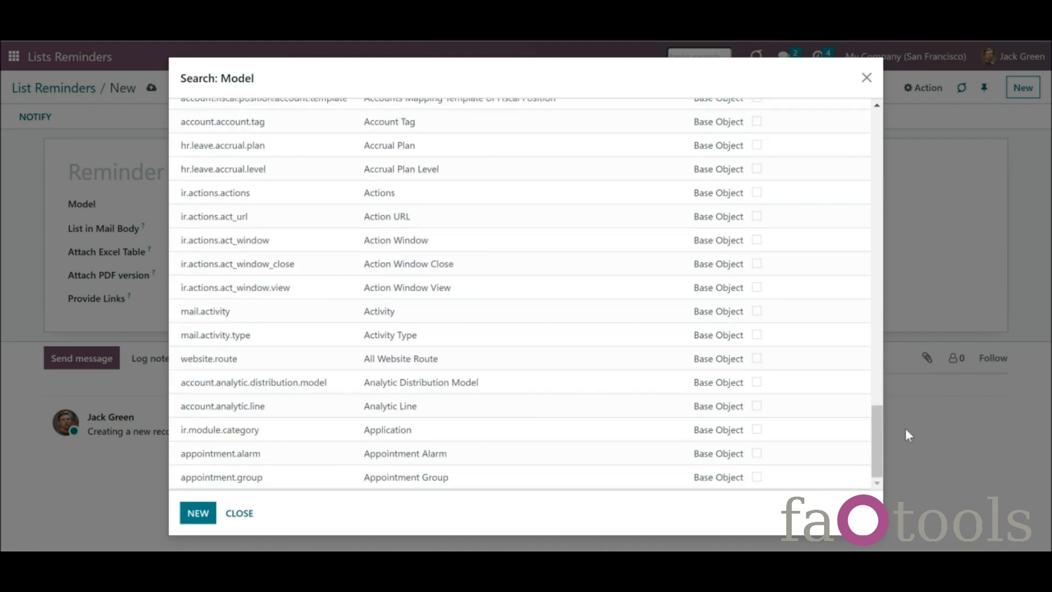
left_click(880, 326)
left_click_drag(880, 326, 859, 83)
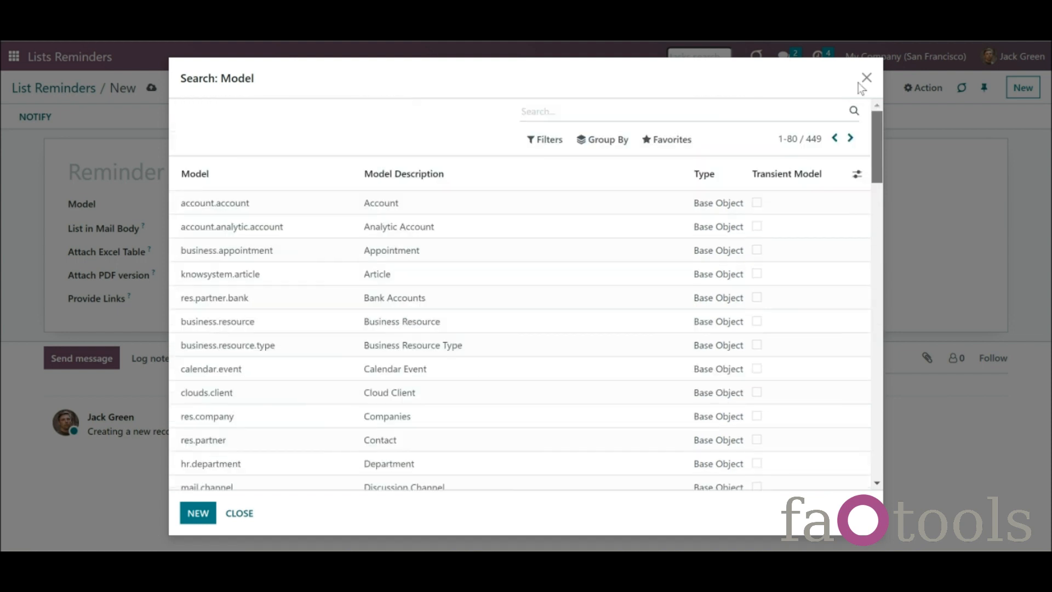
left_click(850, 138)
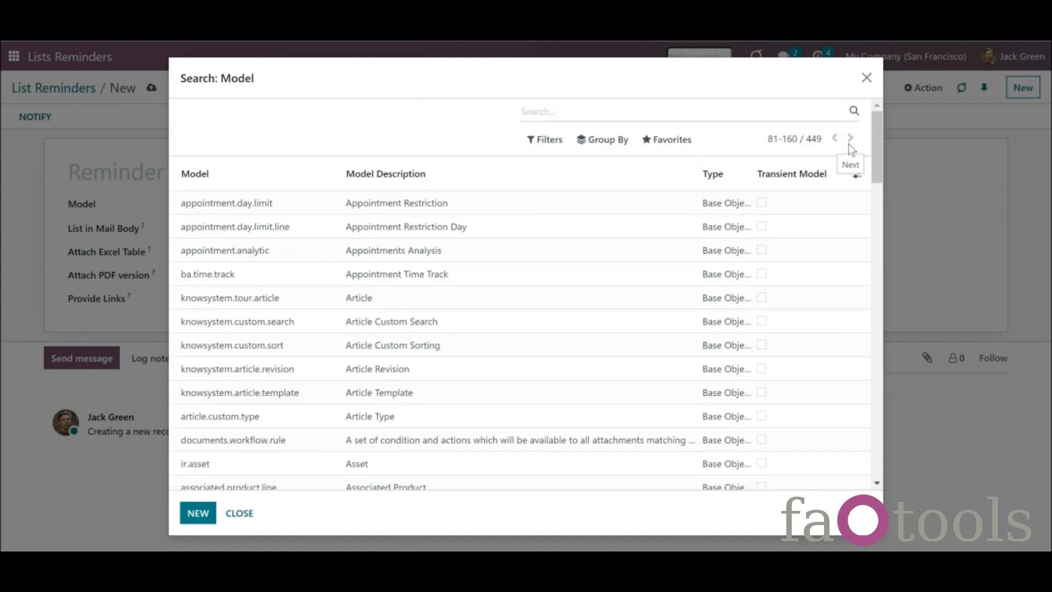
left_click(850, 140)
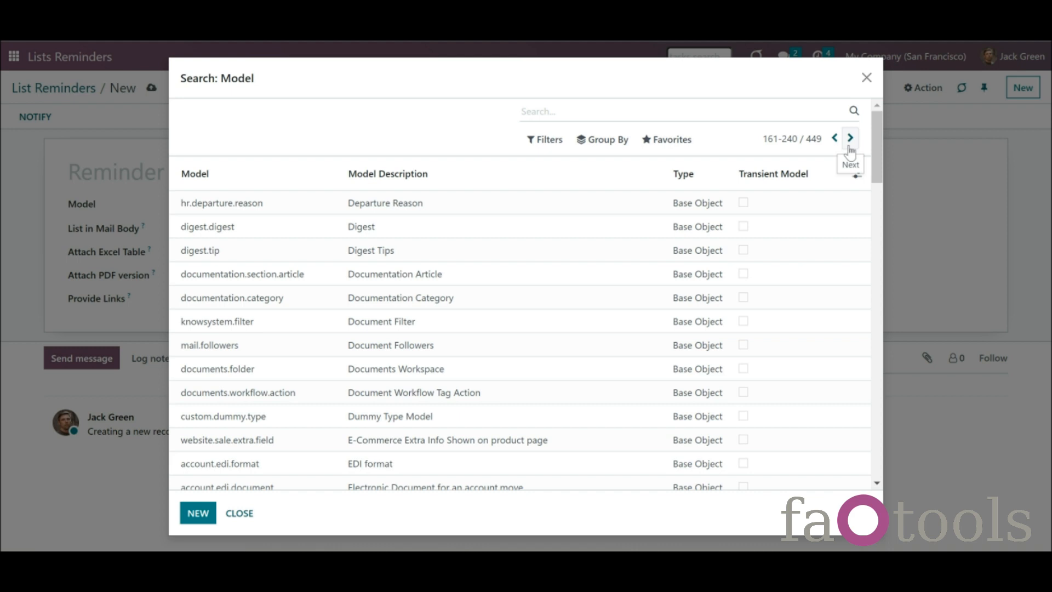
left_click(850, 140)
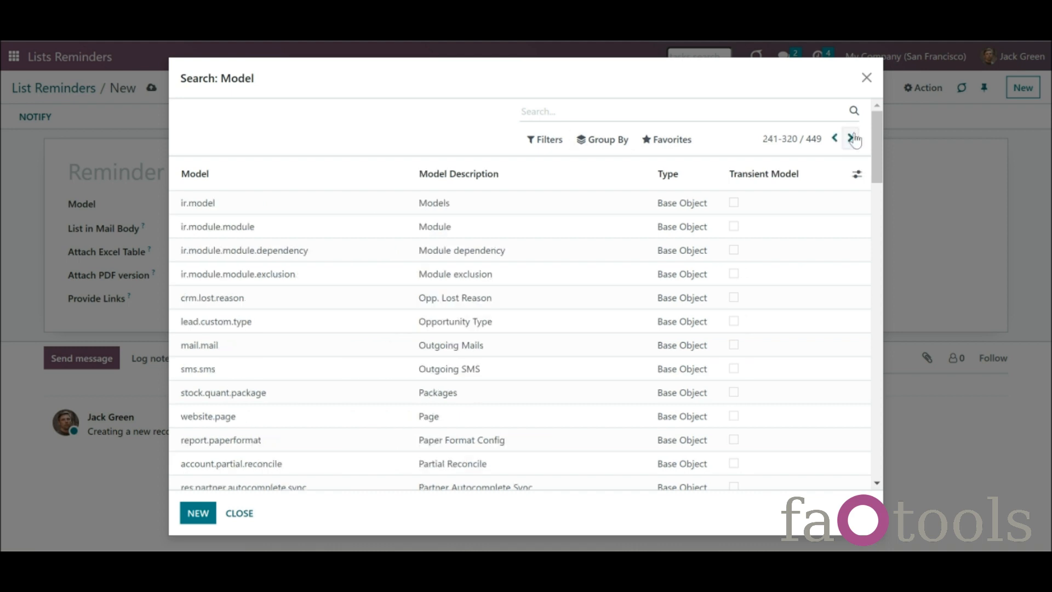
left_click(852, 139)
left_click(852, 139)
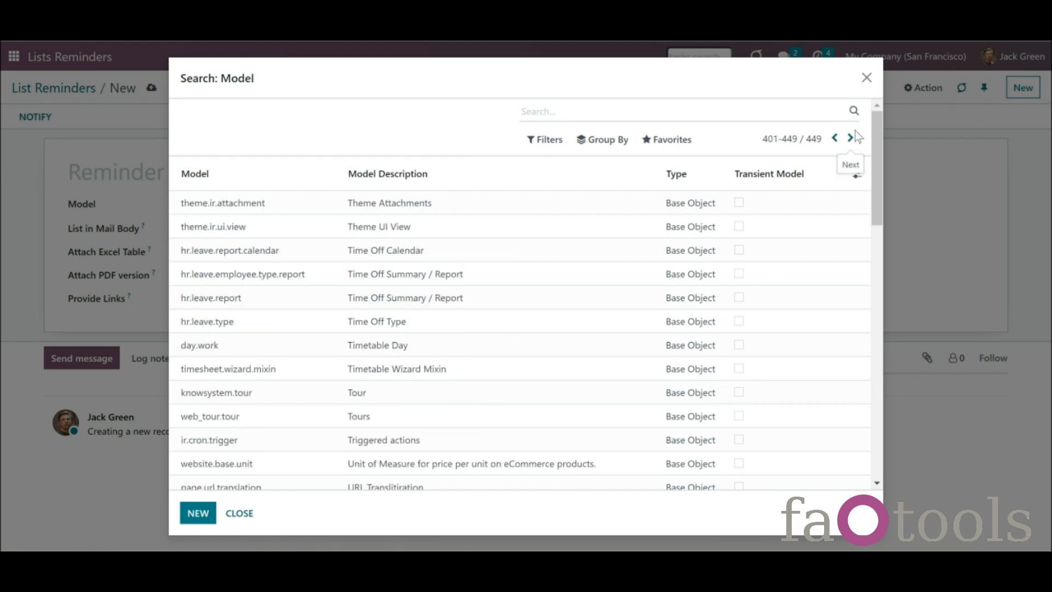
left_click(866, 77)
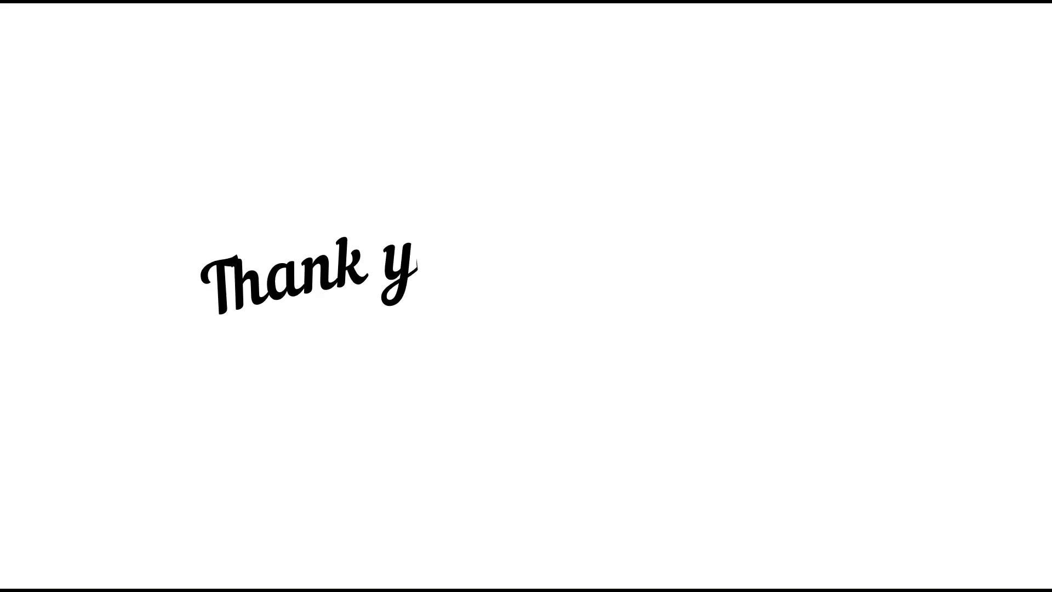